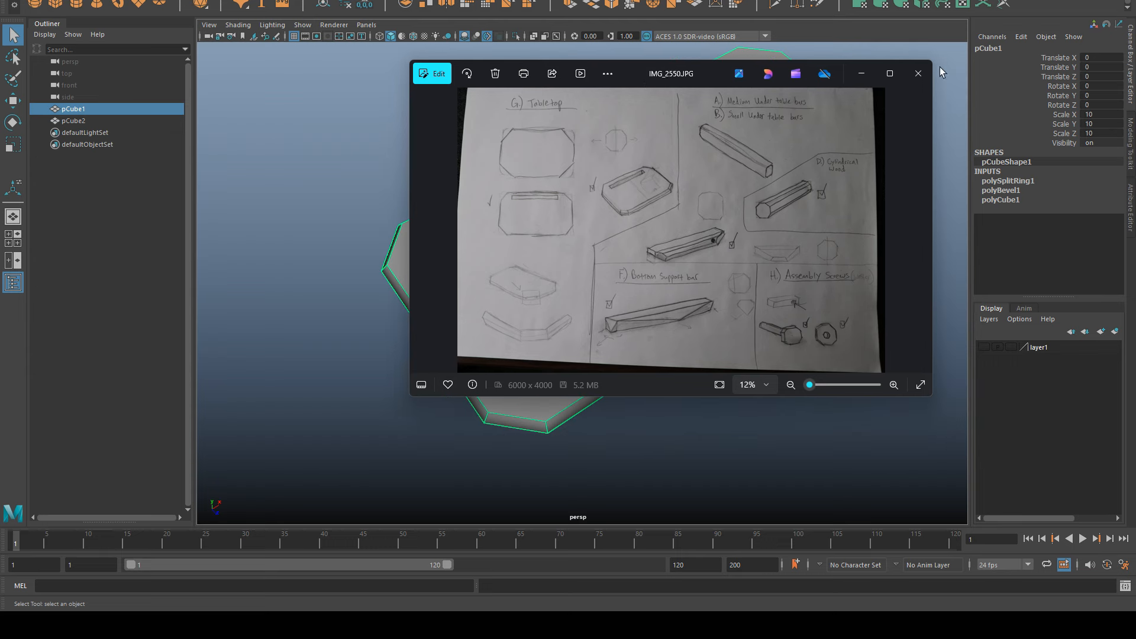
Enlarge the reference sketch photo and go to the previous reference image.
{"action": "left_click", "coordinate": [890, 73]}
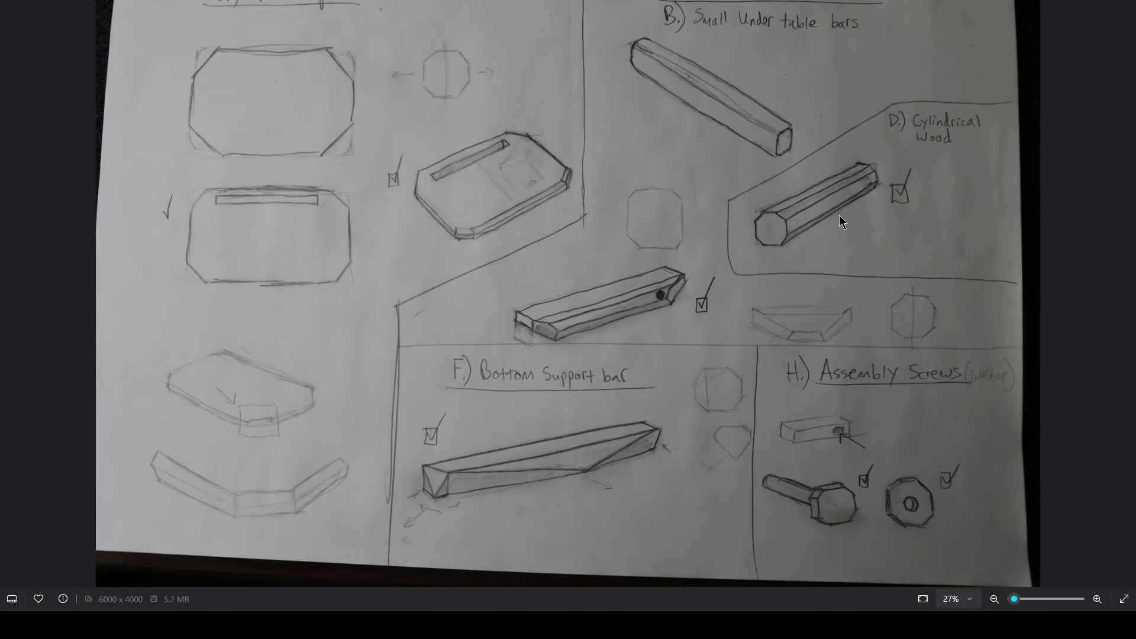
{"action": "key", "text": "Left"}
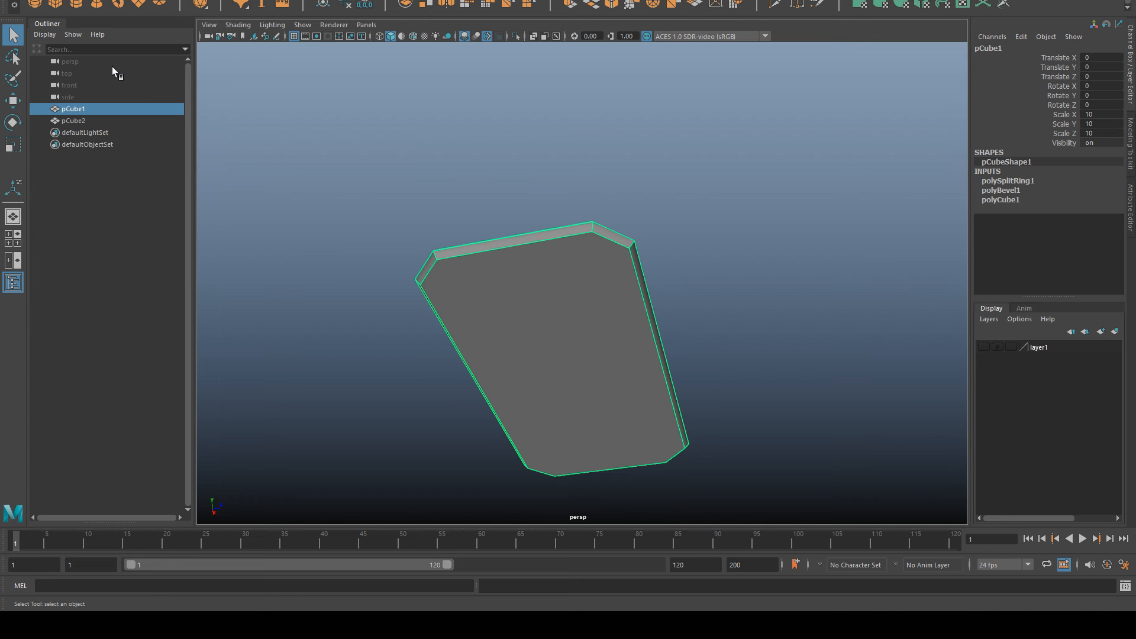
Create a polygon cube with scale 10 and depth 251, and move it beside the tabletop's short end.
{"action": "left_click", "coordinate": [58, 4]}
{"action": "left_click_drag", "start_coordinate": [1099, 115], "coordinate": [1113, 134]}
{"action": "type", "text": "10"}
{"action": "key", "text": "Return"}
{"action": "left_click", "coordinate": [1008, 181]}
{"action": "double_click", "coordinate": [1102, 210]}
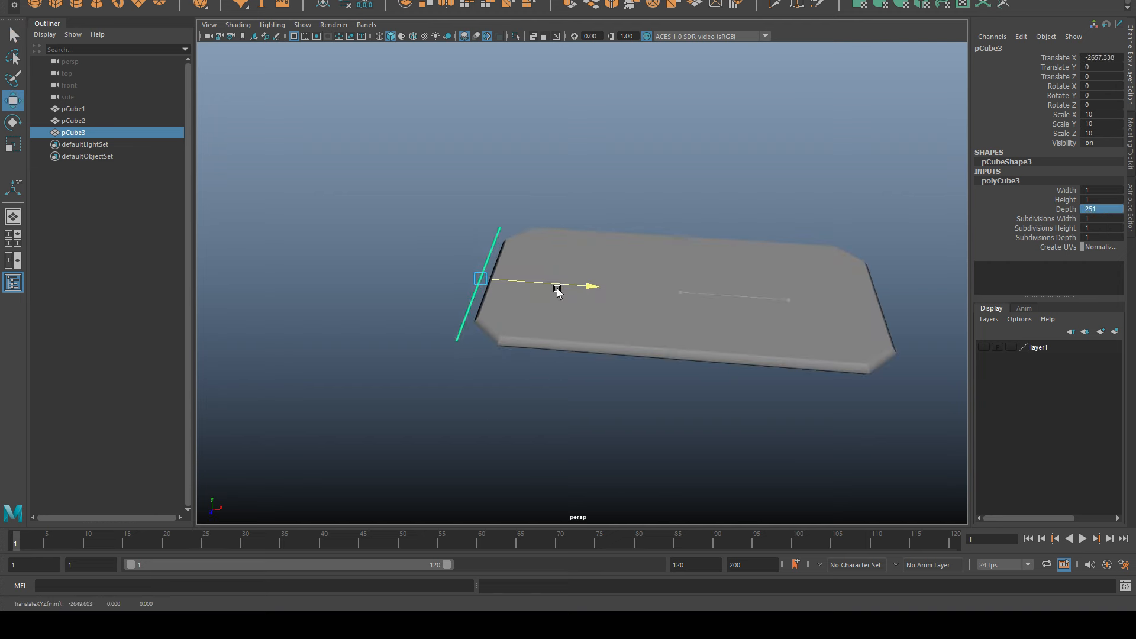
{"action": "left_click_drag", "start_coordinate": [558, 292], "coordinate": [568, 233], "text": "alt"}
{"action": "scroll", "coordinate": [620, 267], "scroll_direction": "up", "scroll_amount": 3}
{"action": "left_click_drag", "start_coordinate": [578, 275], "coordinate": [577, 268]}
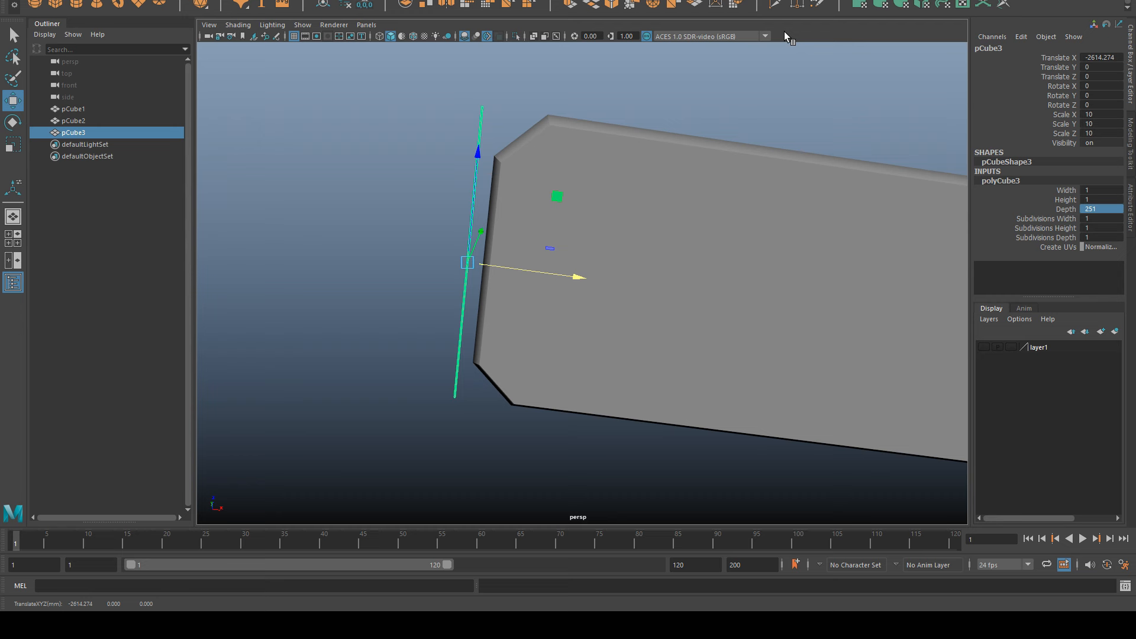
Make layer1 visible and set the width, height and depth of its cube to 34.
{"action": "left_click", "coordinate": [983, 348]}
{"action": "left_click", "coordinate": [734, 193]}
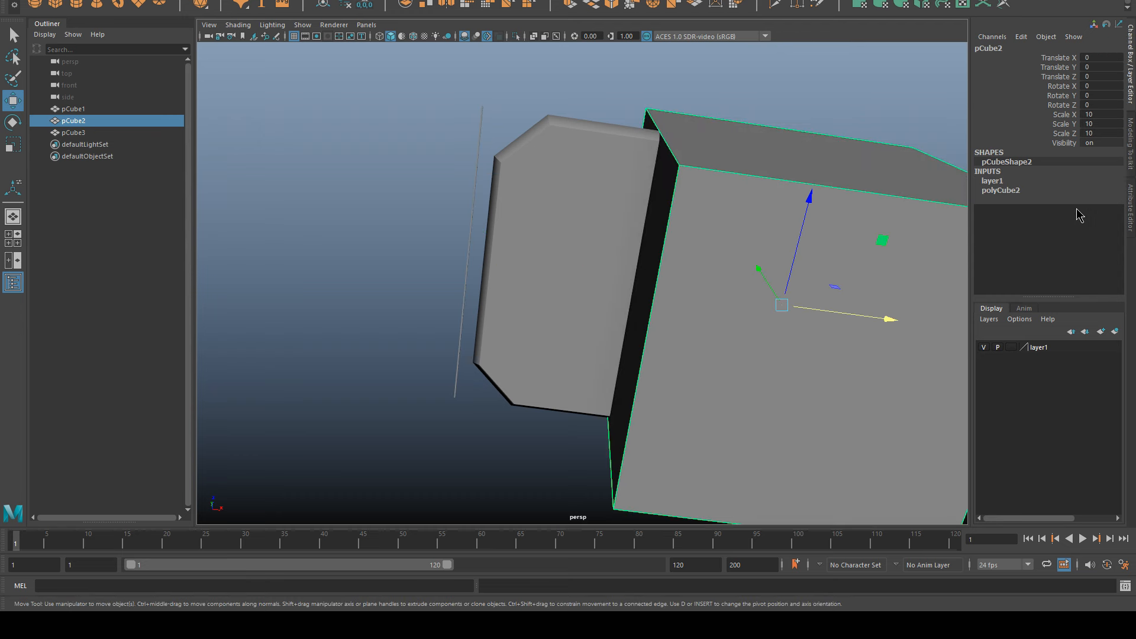
{"action": "left_click", "coordinate": [1025, 191]}
{"action": "left_click_drag", "start_coordinate": [1110, 200], "coordinate": [1111, 219]}
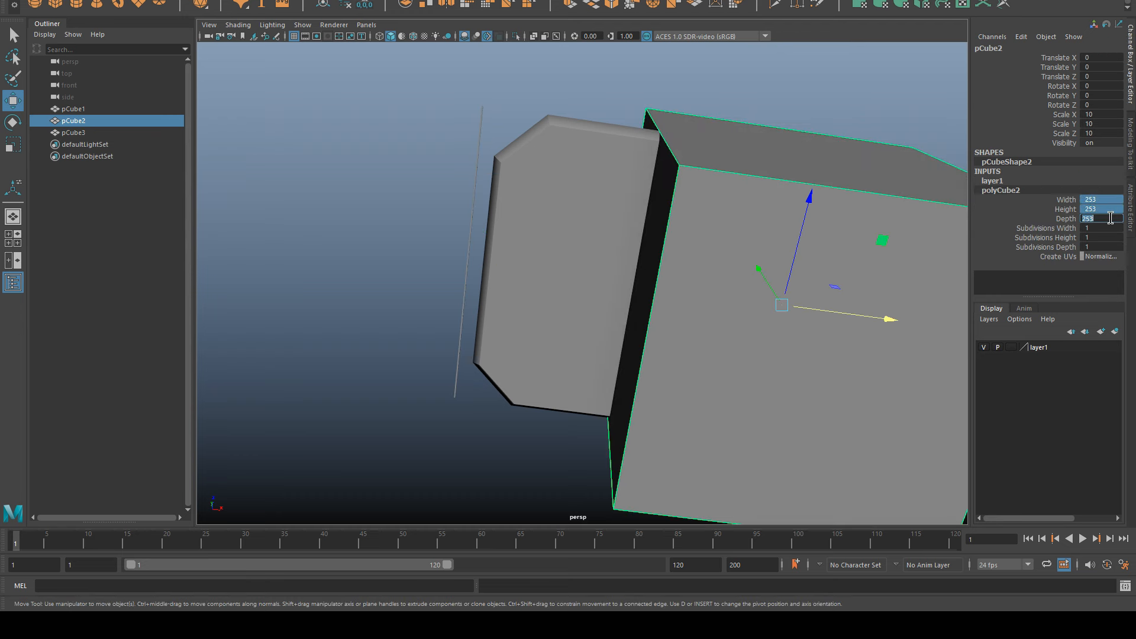
{"action": "type", "text": "34"}
{"action": "key", "text": "Return"}
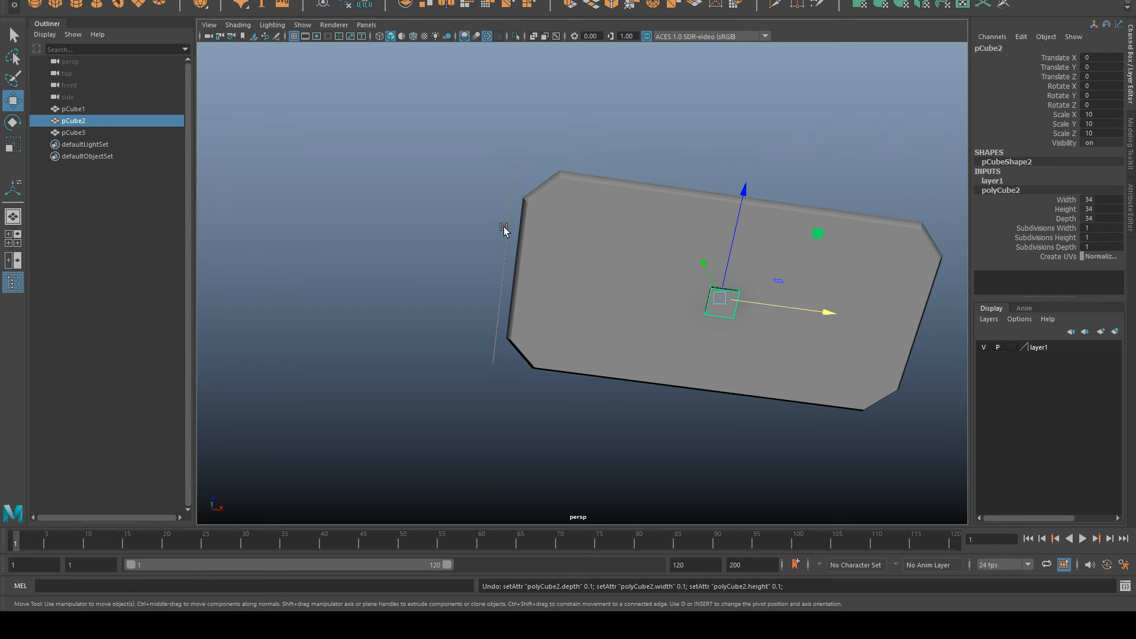
Show the model from the top view in wireframe with the grid hidden.
{"action": "key", "text": "space"}
{"action": "key", "text": "space"}
{"action": "scroll", "coordinate": [753, 369], "scroll_direction": "down", "scroll_amount": 3}
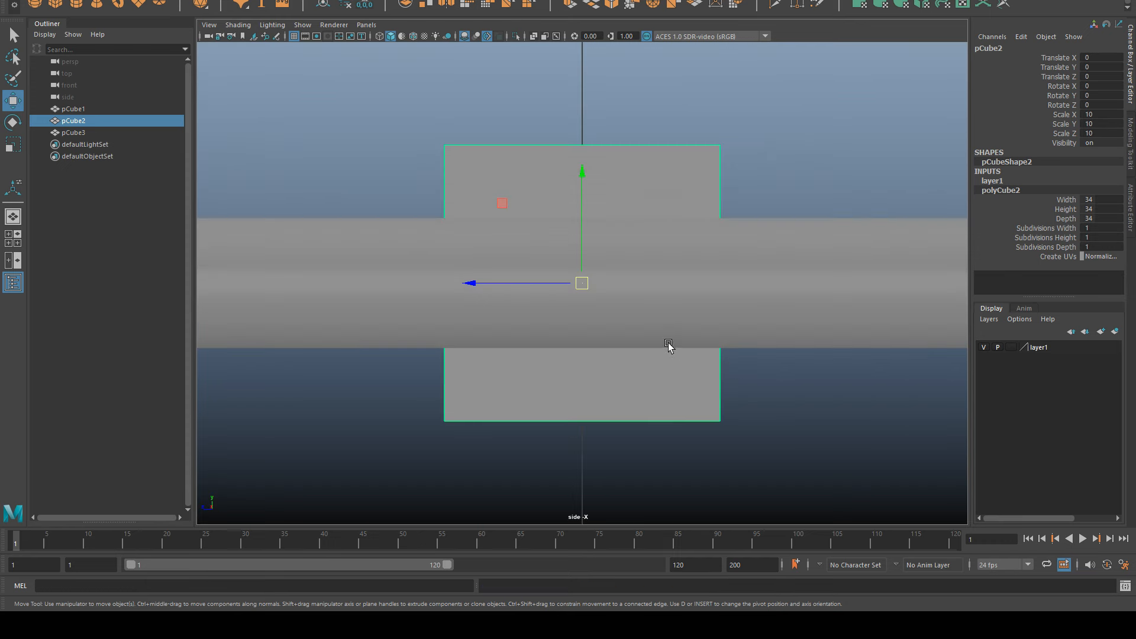
{"action": "scroll", "coordinate": [667, 345], "scroll_direction": "up", "scroll_amount": 1}
{"action": "key", "text": "space"}
{"action": "key", "text": "space"}
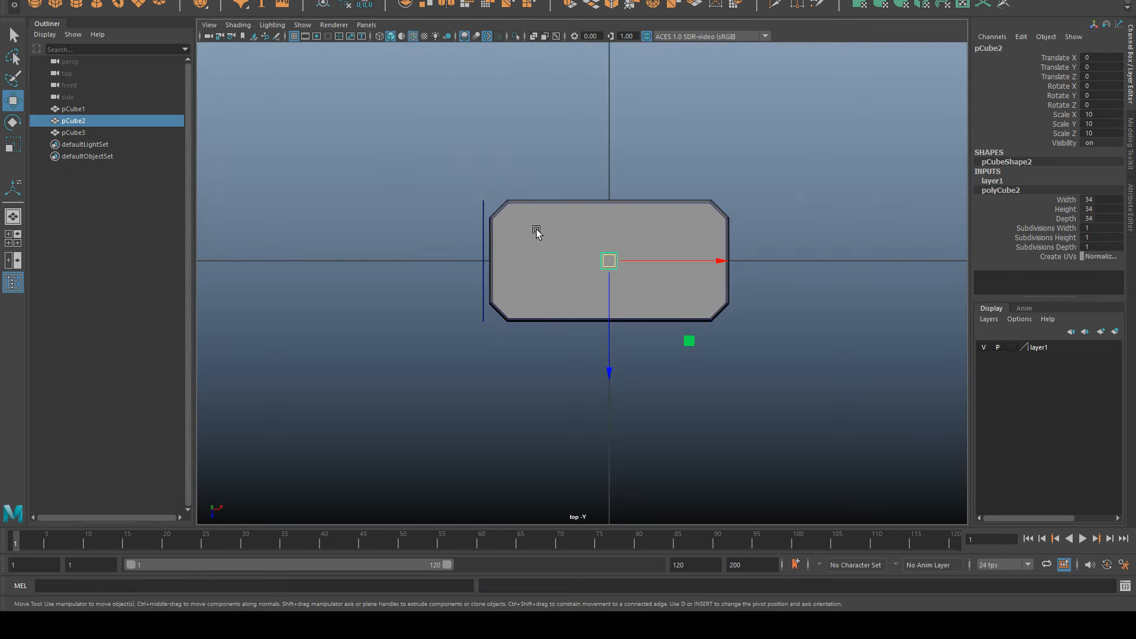
{"action": "left_click", "coordinate": [381, 37]}
{"action": "scroll", "coordinate": [592, 254], "scroll_direction": "up", "scroll_amount": 5}
{"action": "middle_click_drag", "start_coordinate": [564, 296], "coordinate": [685, 376], "text": "alt"}
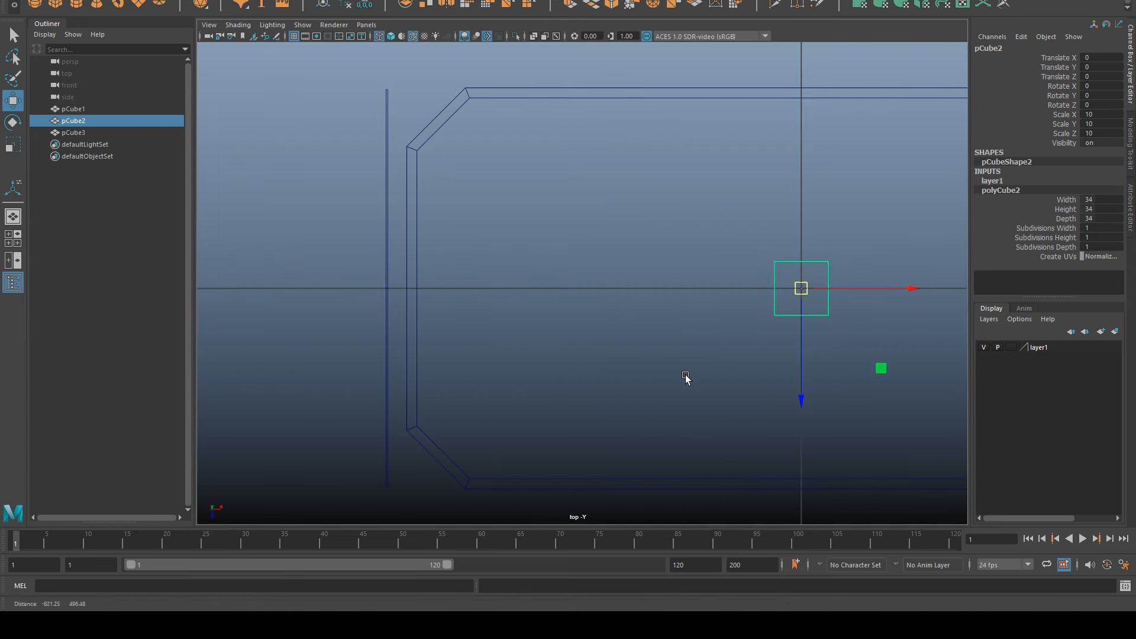
{"action": "left_click", "coordinate": [294, 37]}
Move the 34-unit cube's pivot to its corner and snap the cube to the bevel corner on the tabletop's long side.
{"action": "middle_click_drag", "start_coordinate": [810, 298], "coordinate": [807, 328], "text": "alt"}
{"action": "key", "text": "d"}
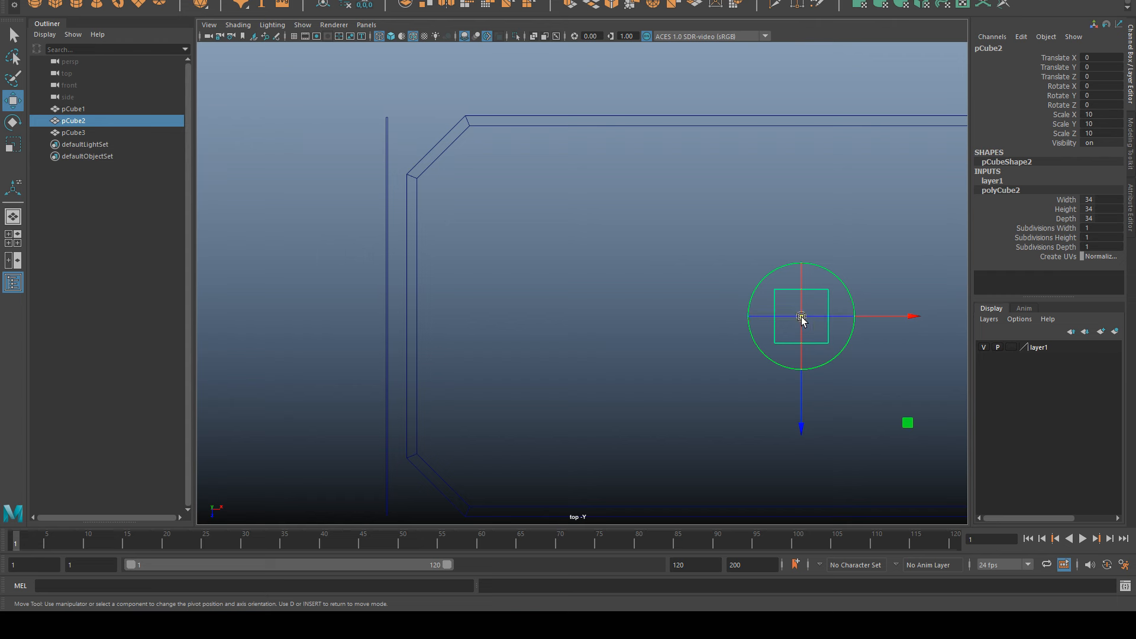
{"action": "left_click_drag", "start_coordinate": [802, 318], "coordinate": [776, 291]}
{"action": "key", "text": "d"}
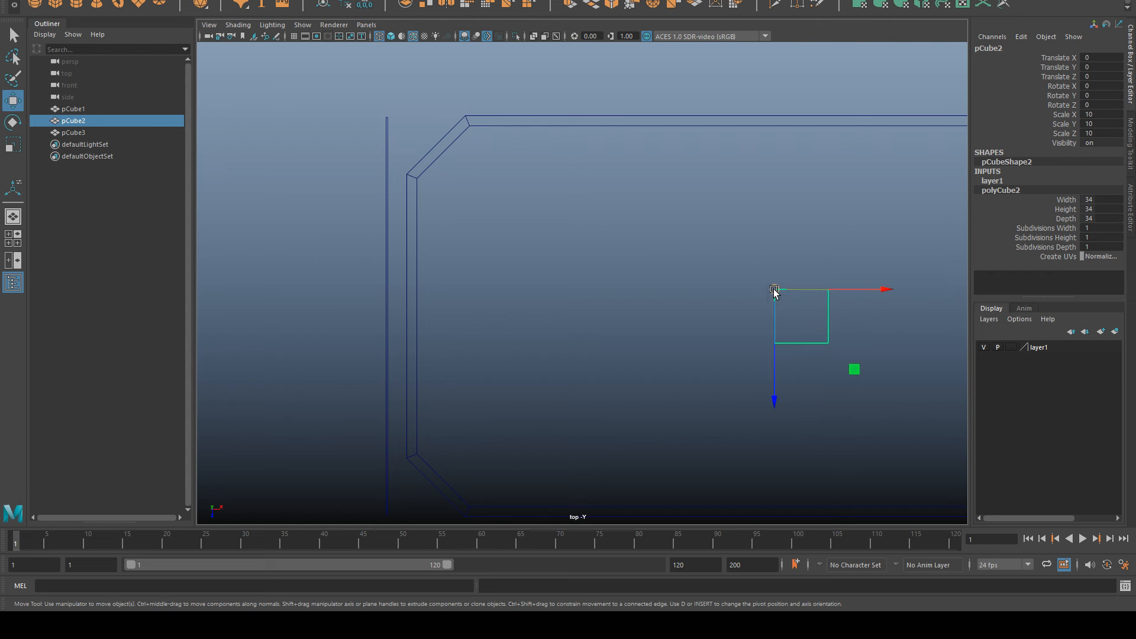
{"action": "left_click_drag", "start_coordinate": [776, 373], "coordinate": [467, 119]}
{"action": "left_click_drag", "start_coordinate": [870, 114], "coordinate": [555, 113]}
Move the thin bar pCube3 along X to about -1946, roughly centred beneath the small cube.
{"action": "right_click_drag", "start_coordinate": [353, 136], "coordinate": [408, 118]}
{"action": "left_click", "coordinate": [435, 129]}
{"action": "left_click", "coordinate": [387, 314]}
{"action": "left_click_drag", "start_coordinate": [439, 317], "coordinate": [545, 310]}
Shorten the thin bar to a Z scale of 7.37 so its end meets the small cube's edge.
{"action": "key", "text": "r"}
{"action": "scroll", "coordinate": [545, 314], "scroll_direction": "up", "scroll_amount": 3}
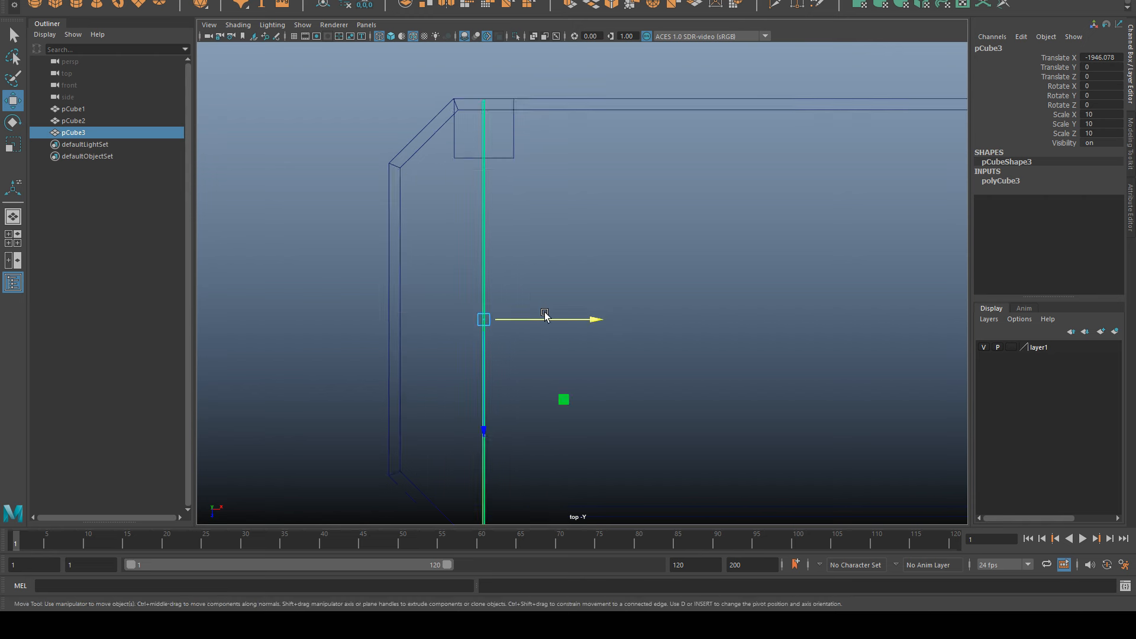
{"action": "middle_click_drag", "start_coordinate": [629, 219], "coordinate": [692, 251], "text": "alt"}
{"action": "scroll", "coordinate": [659, 314], "scroll_direction": "up", "scroll_amount": 2}
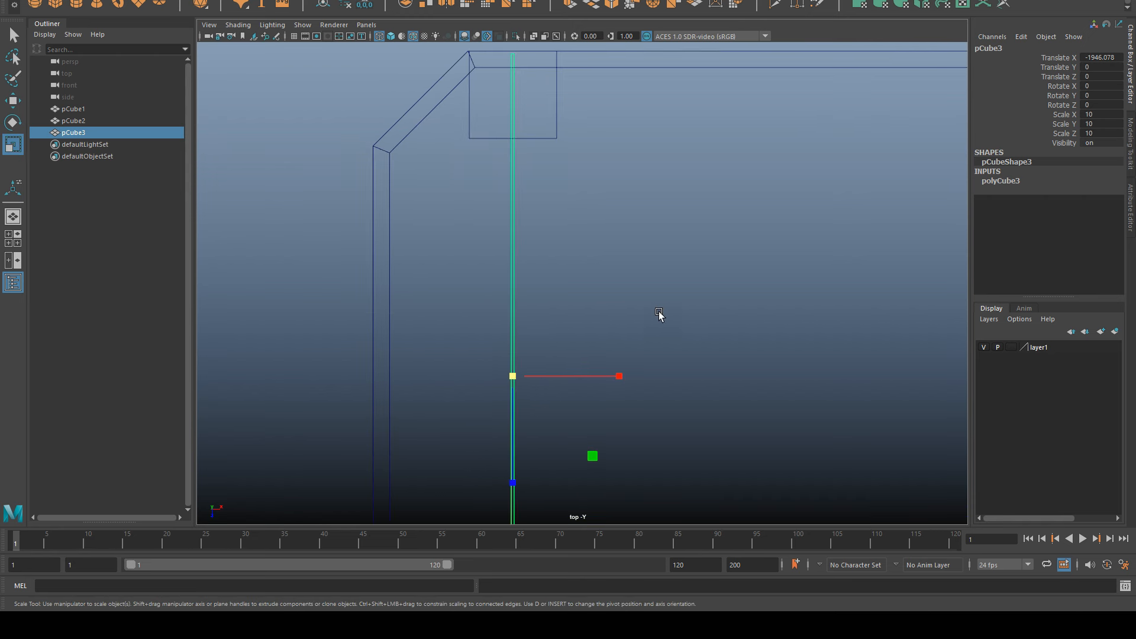
{"action": "left_click_drag", "start_coordinate": [517, 483], "coordinate": [525, 462]}
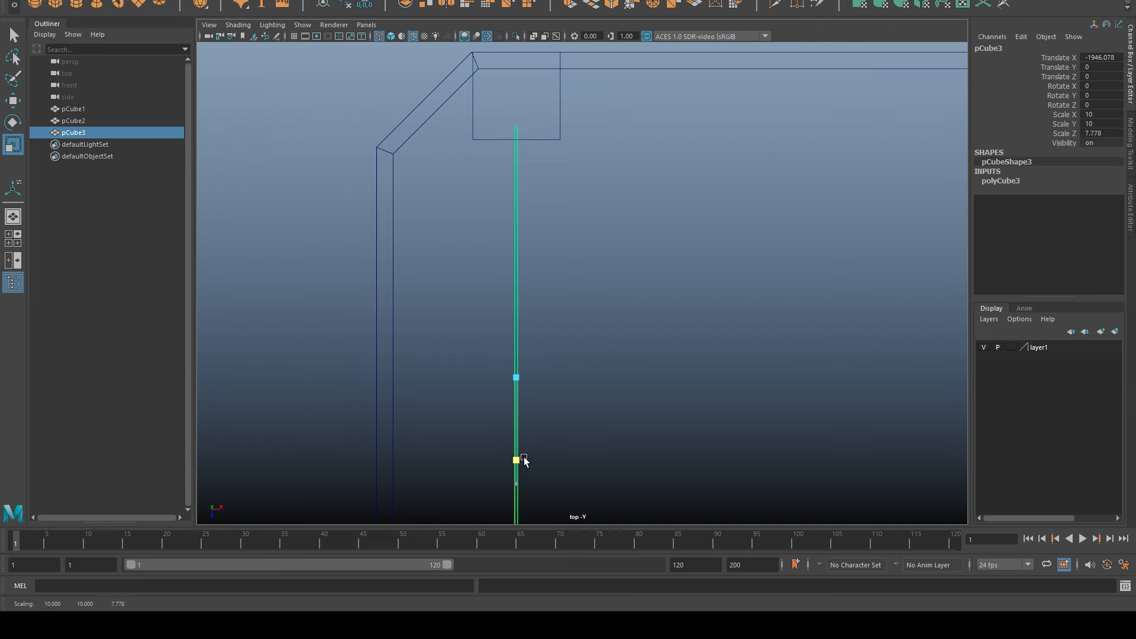
{"action": "left_click_drag", "start_coordinate": [524, 456], "coordinate": [524, 454]}
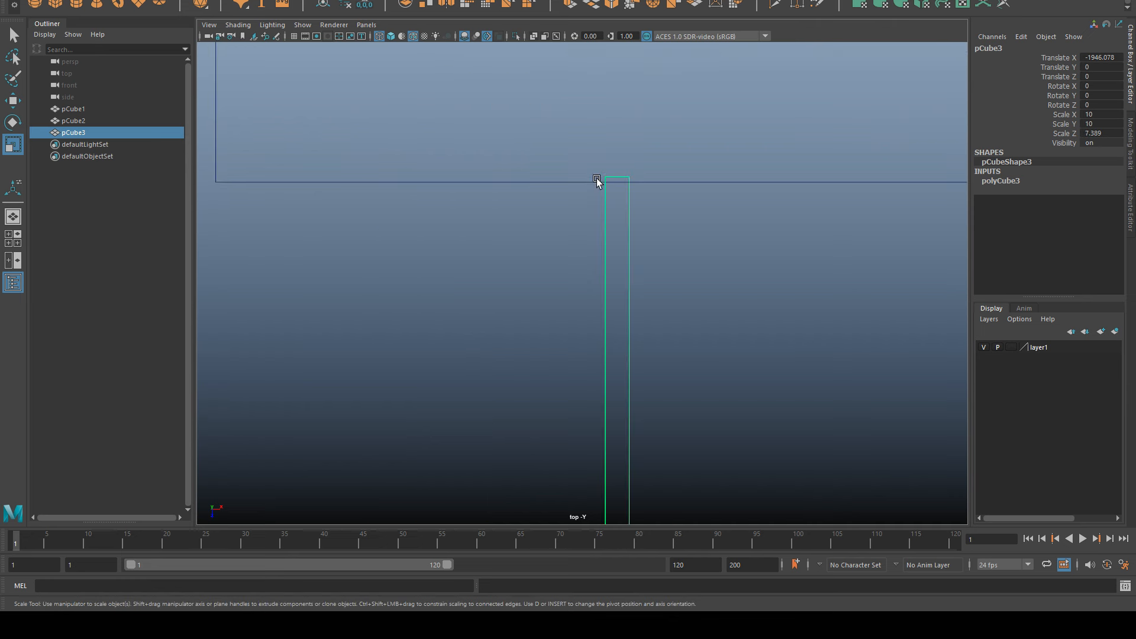
{"action": "scroll", "coordinate": [681, 265], "scroll_direction": "down", "scroll_amount": 4}
{"action": "scroll", "coordinate": [682, 268], "scroll_direction": "down", "scroll_amount": 2}
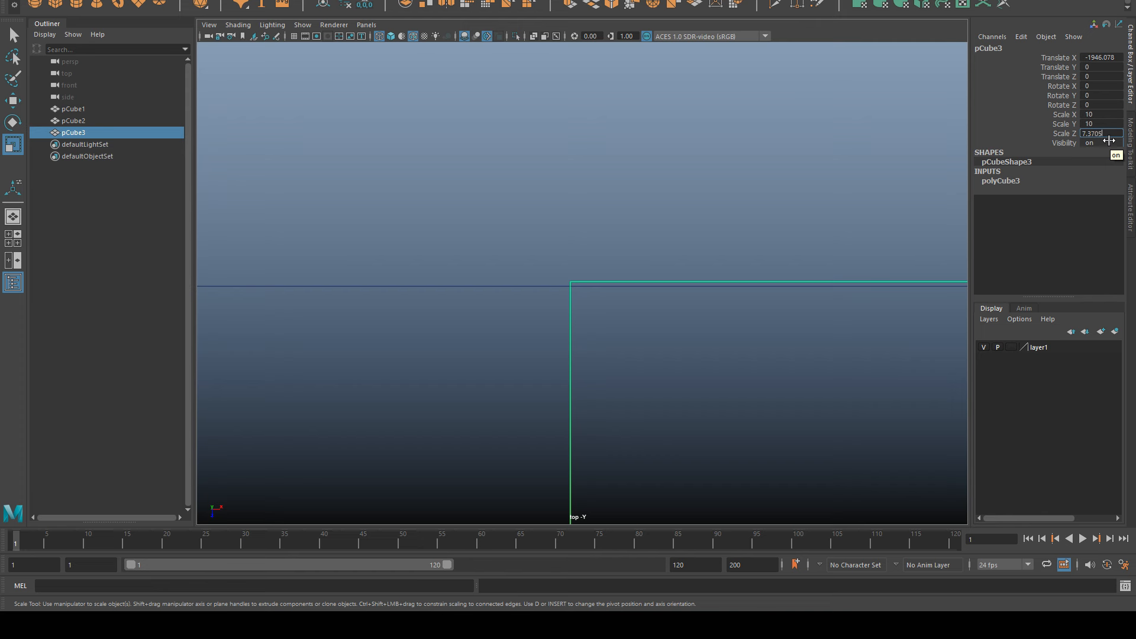
{"action": "key", "text": "Return"}
{"action": "scroll", "coordinate": [594, 403], "scroll_direction": "up", "scroll_amount": 3}
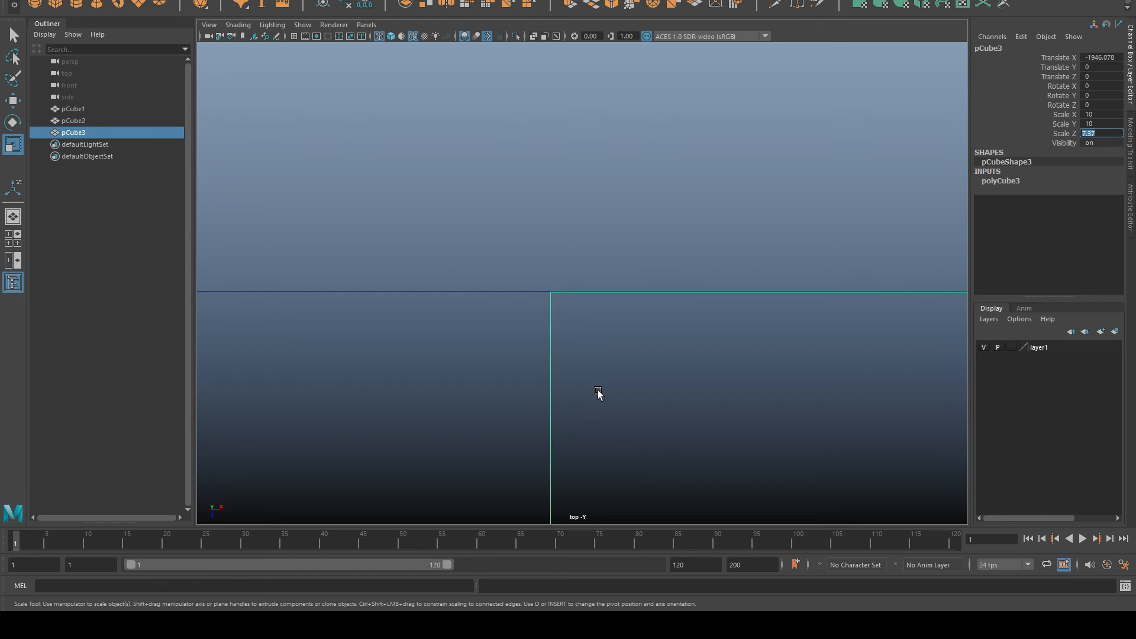
{"action": "scroll", "coordinate": [600, 386], "scroll_direction": "down", "scroll_amount": 5}
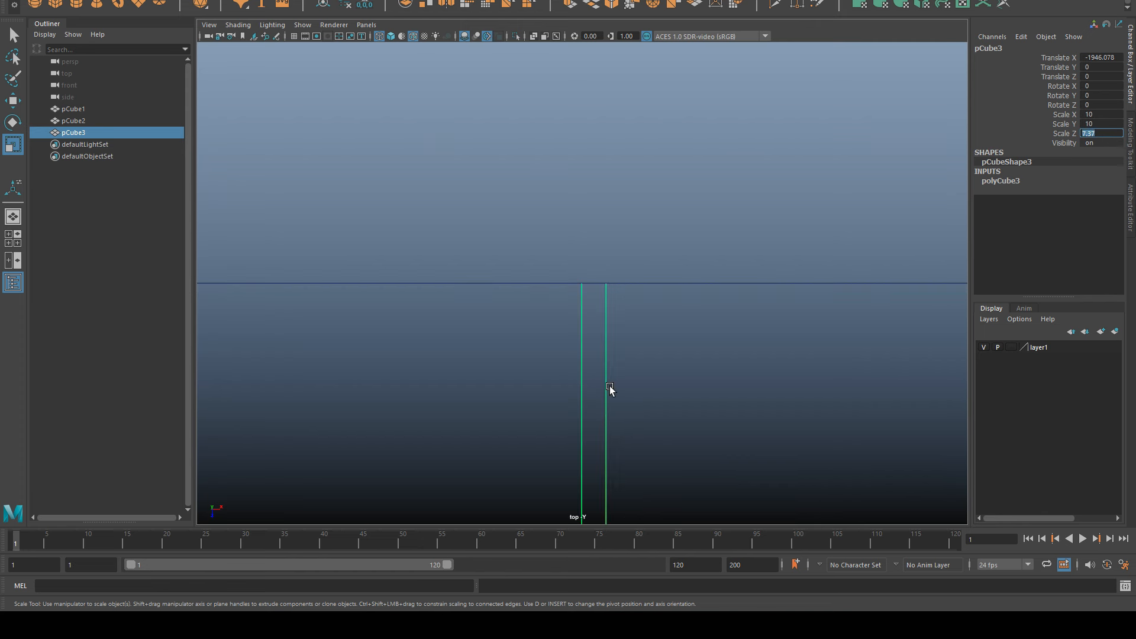
{"action": "scroll", "coordinate": [695, 356], "scroll_direction": "down", "scroll_amount": 5}
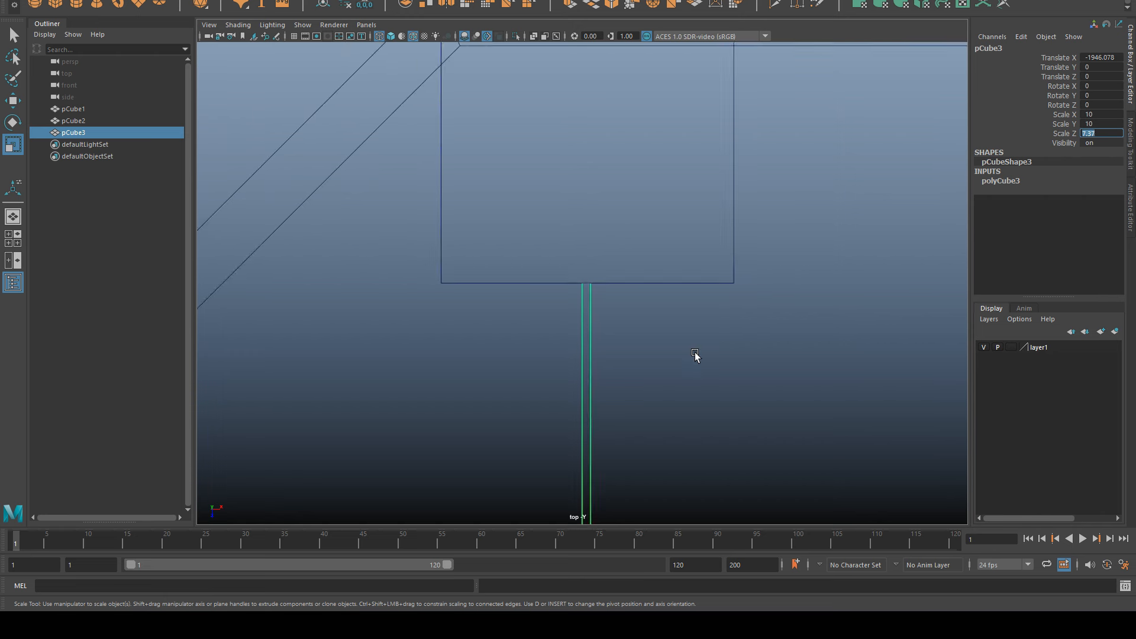
{"action": "right_click_drag", "start_coordinate": [636, 301], "coordinate": [684, 286]}
{"action": "left_click", "coordinate": [710, 355]}
Set the bar's width and height to 19.5.
{"action": "scroll", "coordinate": [716, 384], "scroll_direction": "down", "scroll_amount": 6}
{"action": "middle_click_drag", "start_coordinate": [715, 383], "coordinate": [725, 336], "text": "alt"}
{"action": "scroll", "coordinate": [726, 337], "scroll_direction": "up", "scroll_amount": 5}
{"action": "scroll", "coordinate": [615, 303], "scroll_direction": "down", "scroll_amount": 4}
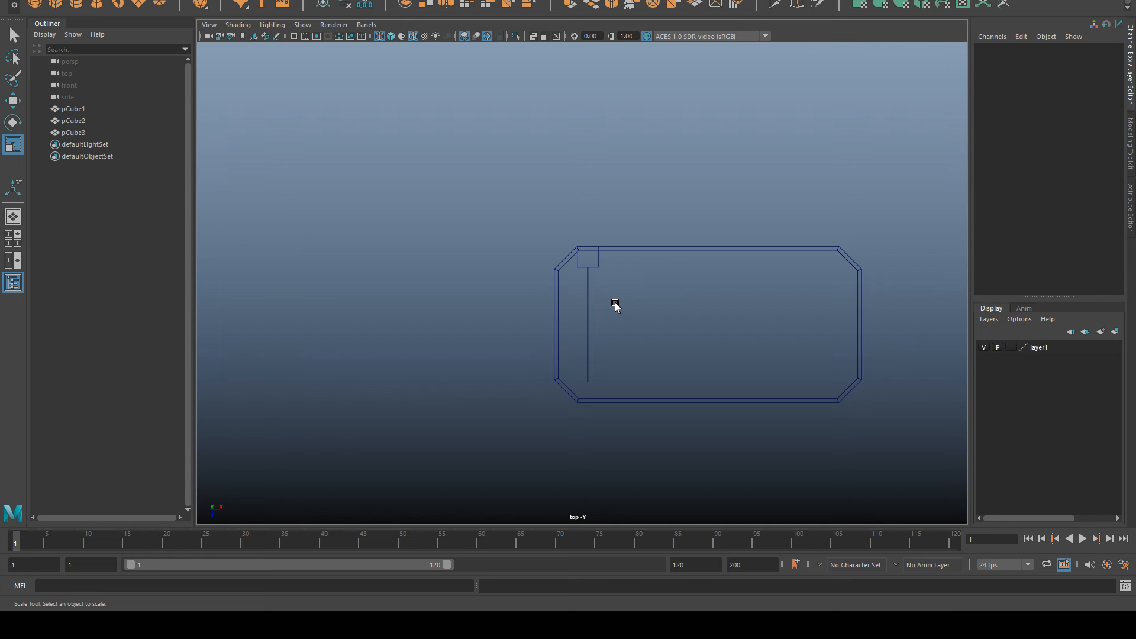
{"action": "scroll", "coordinate": [602, 276], "scroll_direction": "up", "scroll_amount": 5}
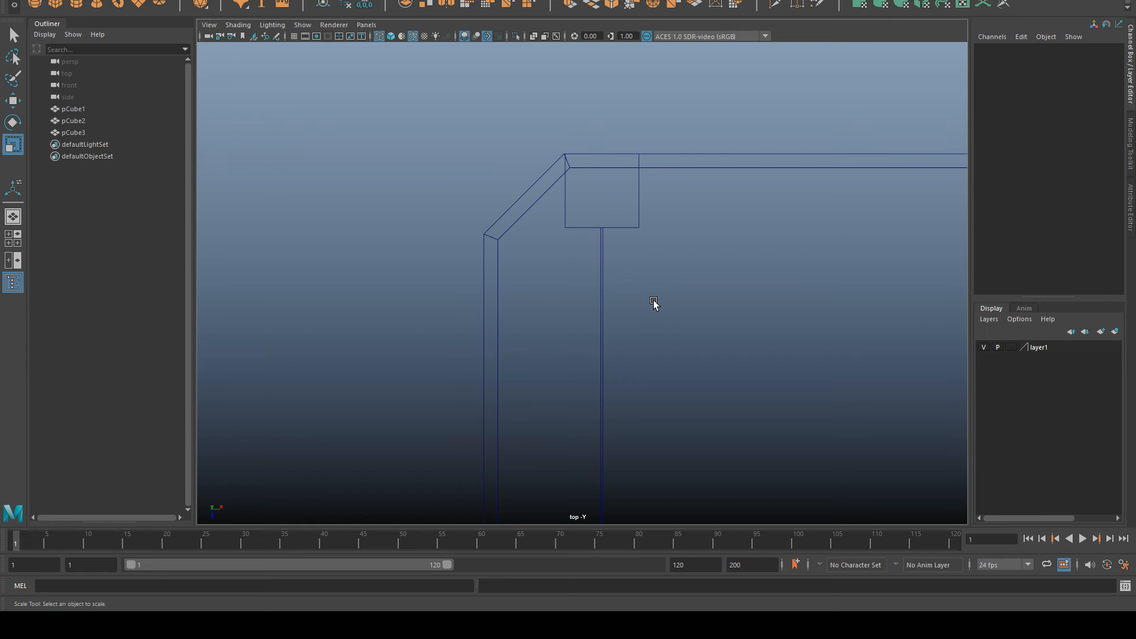
{"action": "left_click", "coordinate": [603, 272]}
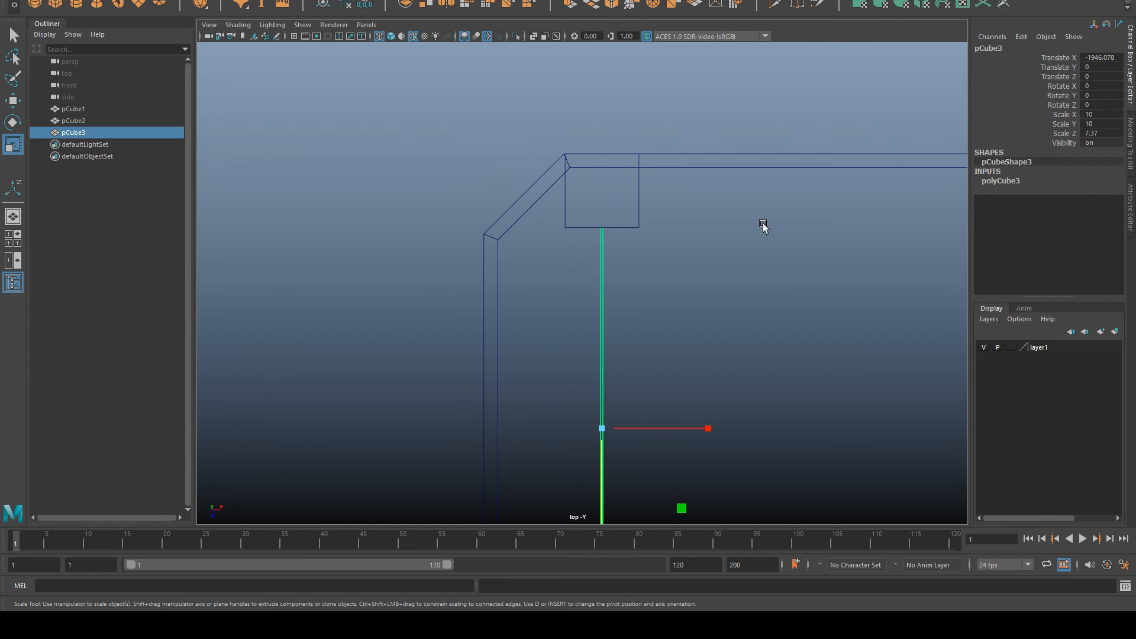
{"action": "left_click", "coordinate": [997, 181]}
{"action": "double_click", "coordinate": [1095, 190]}
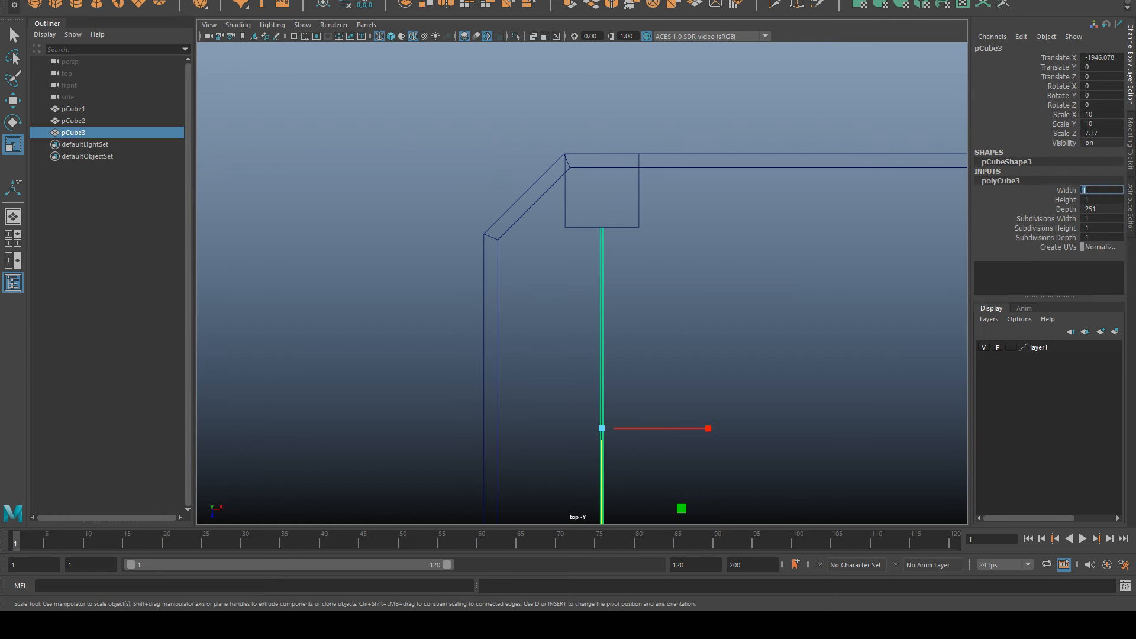
{"action": "type", "text": "19.5"}
{"action": "key", "text": "Return"}
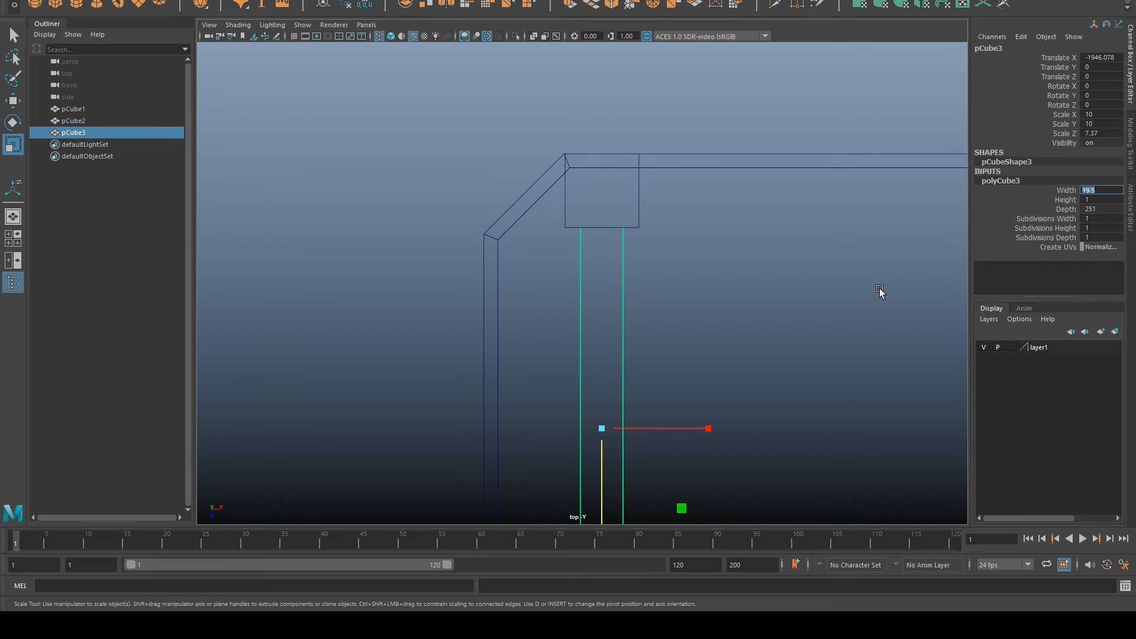
{"action": "key", "text": "Tab"}
{"action": "type", "text": "19.5"}
{"action": "key", "text": "Return"}
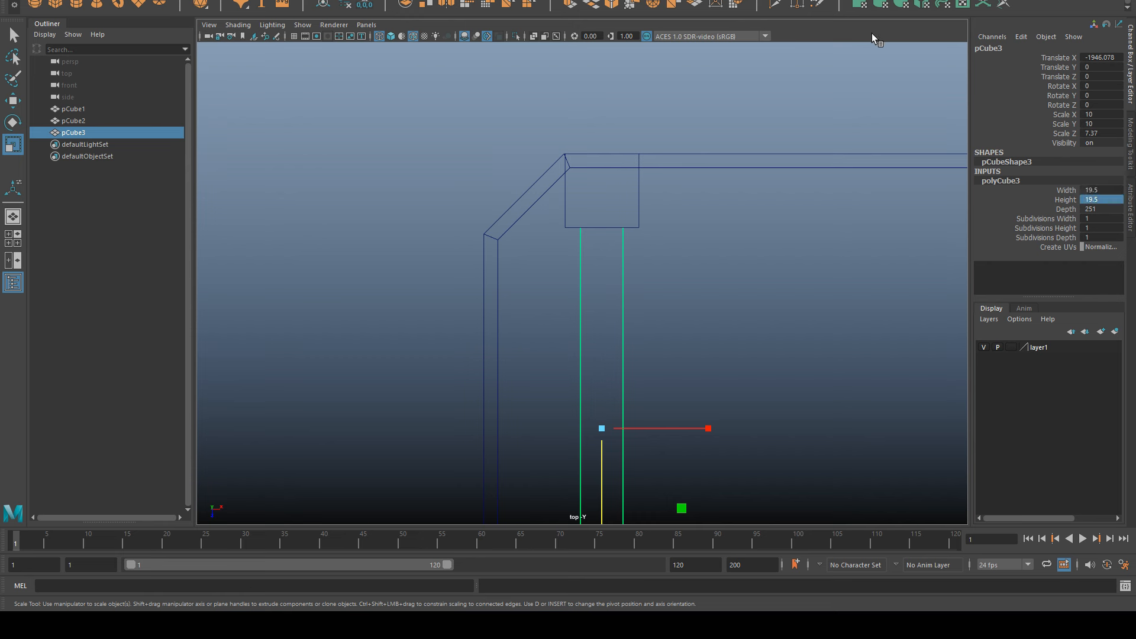
{"action": "left_click", "coordinate": [852, 130]}
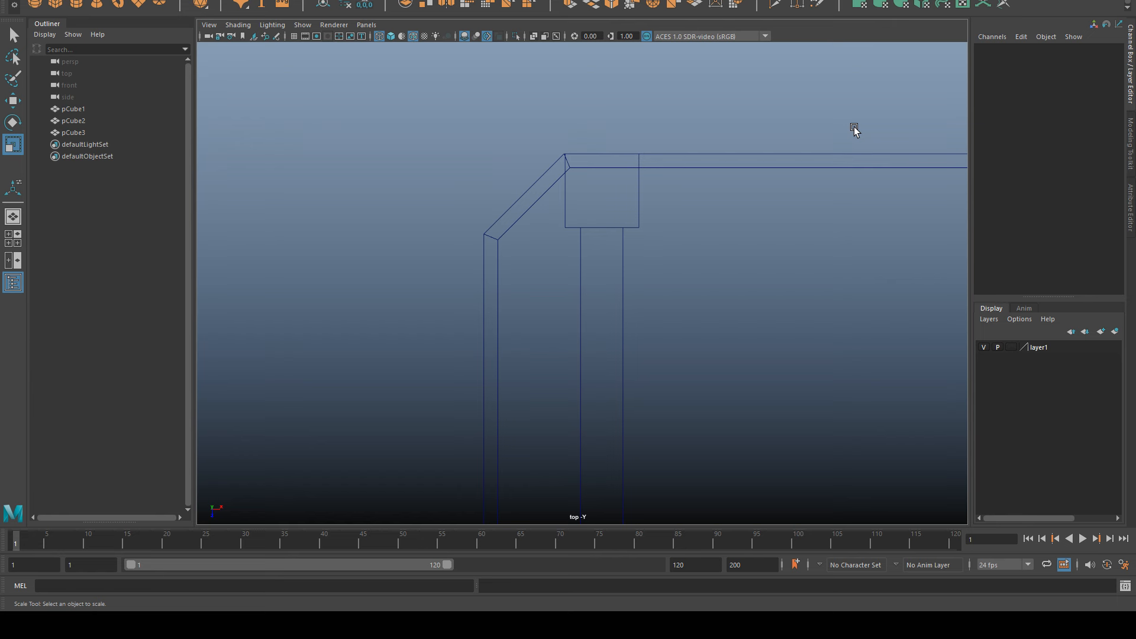
Snap the 34-unit cube's corner to the bevel corner on the tabletop's short side.
{"action": "left_click", "coordinate": [650, 188]}
{"action": "scroll", "coordinate": [675, 246], "scroll_direction": "down", "scroll_amount": 2}
{"action": "left_click", "coordinate": [1012, 193]}
{"action": "key", "text": "w"}
{"action": "scroll", "coordinate": [609, 322], "scroll_direction": "up", "scroll_amount": 3}
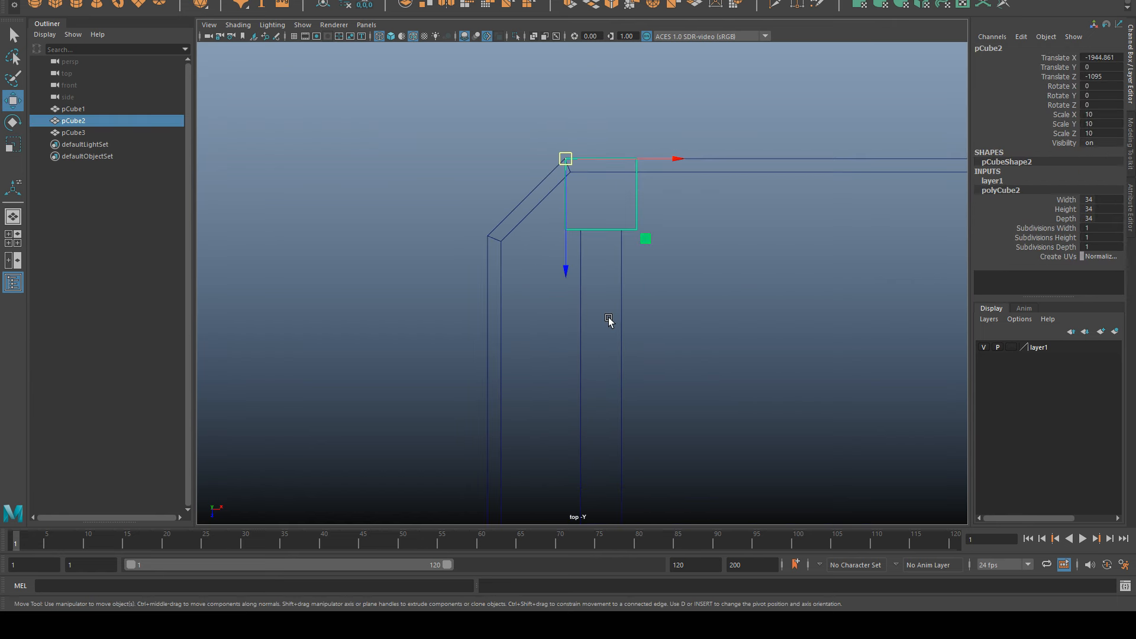
{"action": "scroll", "coordinate": [586, 247], "scroll_direction": "down", "scroll_amount": 1}
{"action": "middle_click_drag", "start_coordinate": [589, 345], "coordinate": [638, 269], "text": "alt"}
{"action": "left_click_drag", "start_coordinate": [705, 81], "coordinate": [531, 158]}
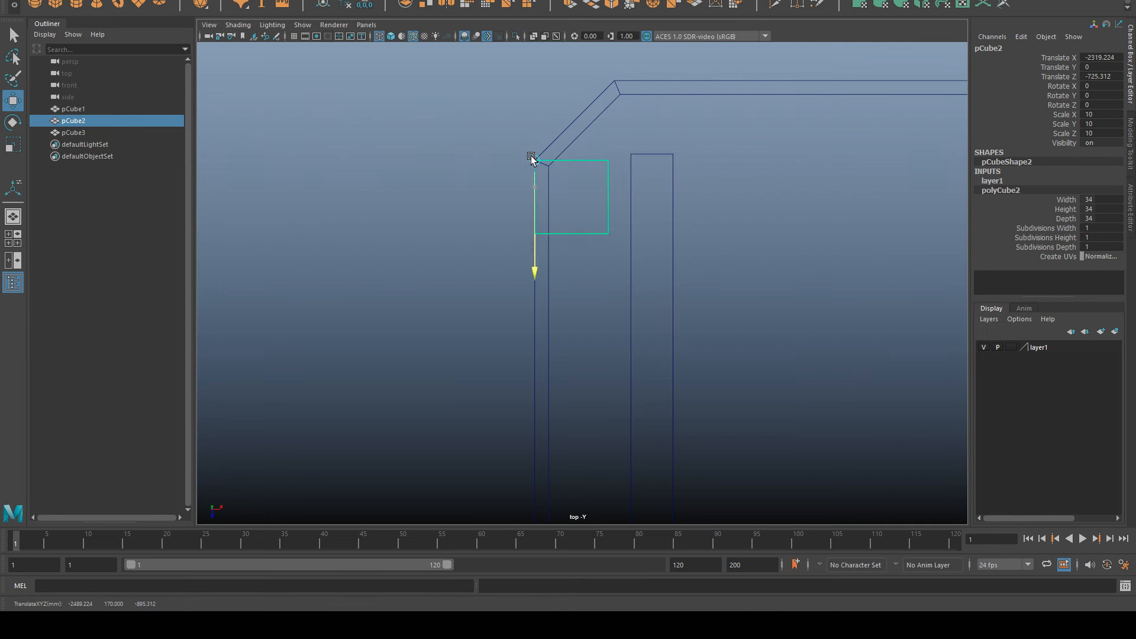
Move the bar's pivot to its outer long edge and snap the bar along X against the 34-unit cube's inner side.
{"action": "left_click", "coordinate": [654, 243]}
{"action": "left_click_drag", "start_coordinate": [656, 244], "coordinate": [747, 196]}
{"action": "key", "text": "d"}
{"action": "left_click_drag", "start_coordinate": [650, 412], "coordinate": [642, 157]}
{"action": "left_click_drag", "start_coordinate": [720, 155], "coordinate": [650, 164]}
{"action": "scroll", "coordinate": [723, 274], "scroll_direction": "down", "scroll_amount": 5}
{"action": "scroll", "coordinate": [716, 302], "scroll_direction": "up", "scroll_amount": 3}
{"action": "scroll", "coordinate": [619, 226], "scroll_direction": "up", "scroll_amount": 3}
{"action": "key", "text": "q"}
{"action": "scroll", "coordinate": [717, 230], "scroll_direction": "down", "scroll_amount": 2}
{"action": "scroll", "coordinate": [752, 249], "scroll_direction": "down", "scroll_amount": 2}
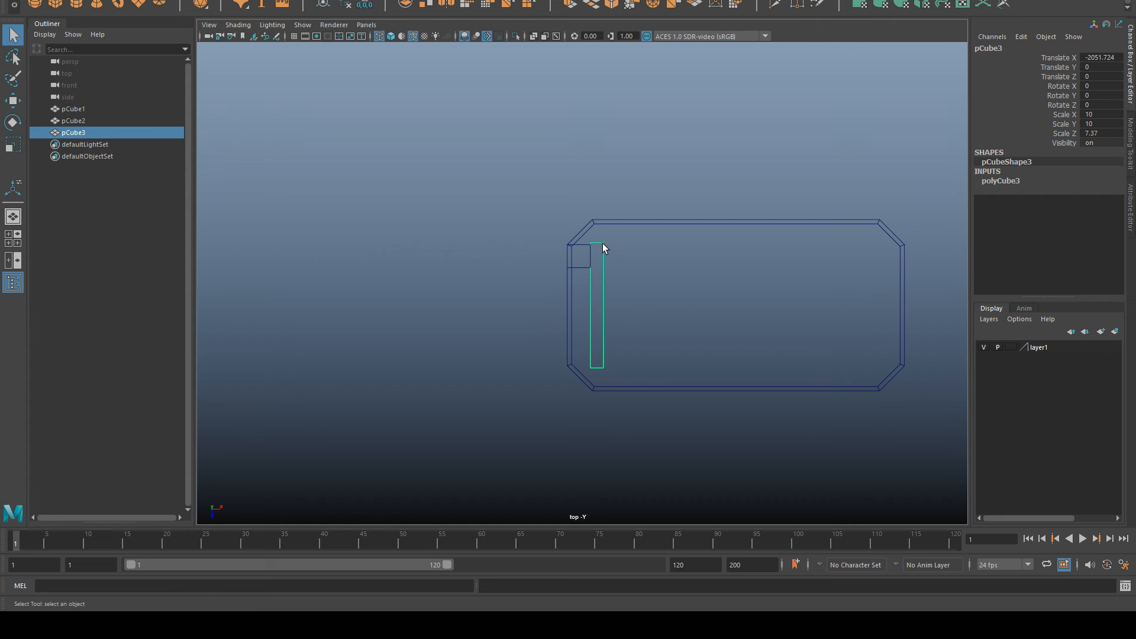
Split the tabletop's two long sides at their midpoints by dividing their edge rings.
{"action": "left_click", "coordinate": [734, 218]}
{"action": "right_click", "coordinate": [781, 181]}
{"action": "right_click_drag", "start_coordinate": [781, 180], "coordinate": [722, 182]}
{"action": "left_click", "coordinate": [760, 218]}
{"action": "middle_click_drag", "start_coordinate": [788, 194], "coordinate": [750, 169], "text": "alt"}
{"action": "scroll", "coordinate": [750, 169], "scroll_direction": "up", "scroll_amount": 1}
{"action": "scroll", "coordinate": [749, 169], "scroll_direction": "up", "scroll_amount": 1}
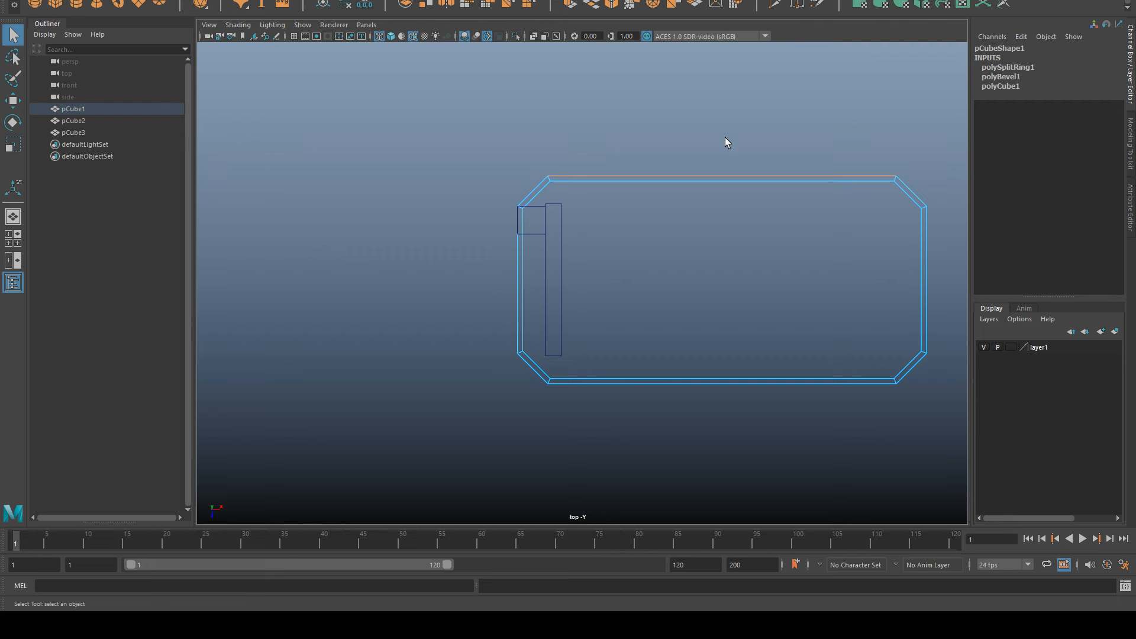
{"action": "mouse_move", "coordinate": [739, 133]}
{"action": "right_mouse_down", "text": "ctrl"}
{"action": "mouse_move", "coordinate": [702, 130]}
{"action": "mouse_move", "coordinate": [741, 147]}
{"action": "right_mouse_up", "text": "ctrl"}
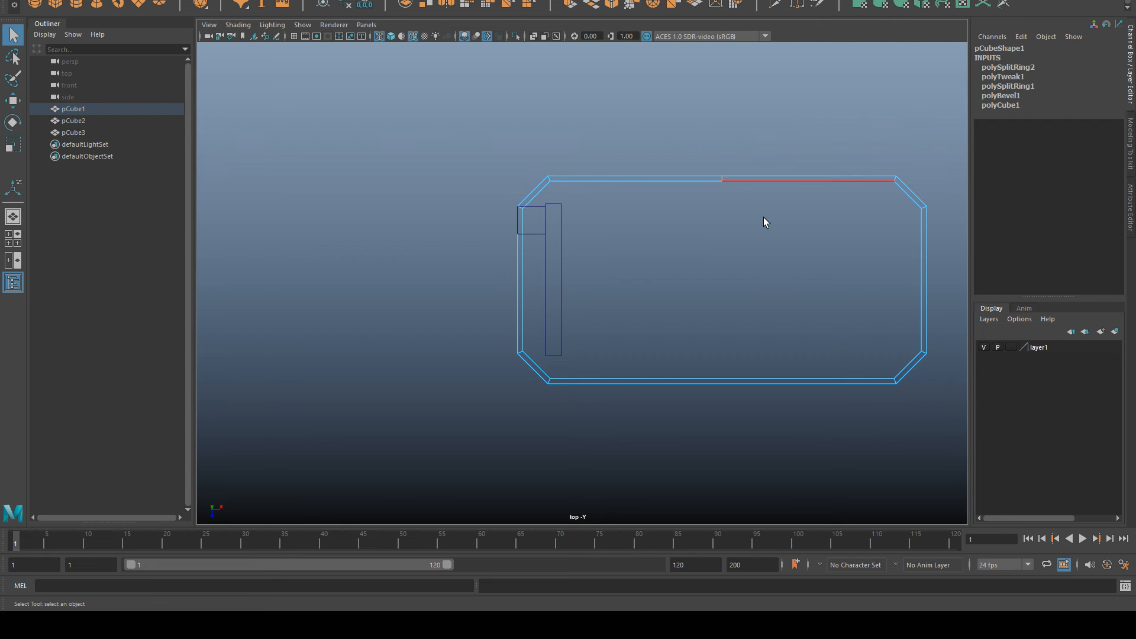
{"action": "key", "text": "g"}
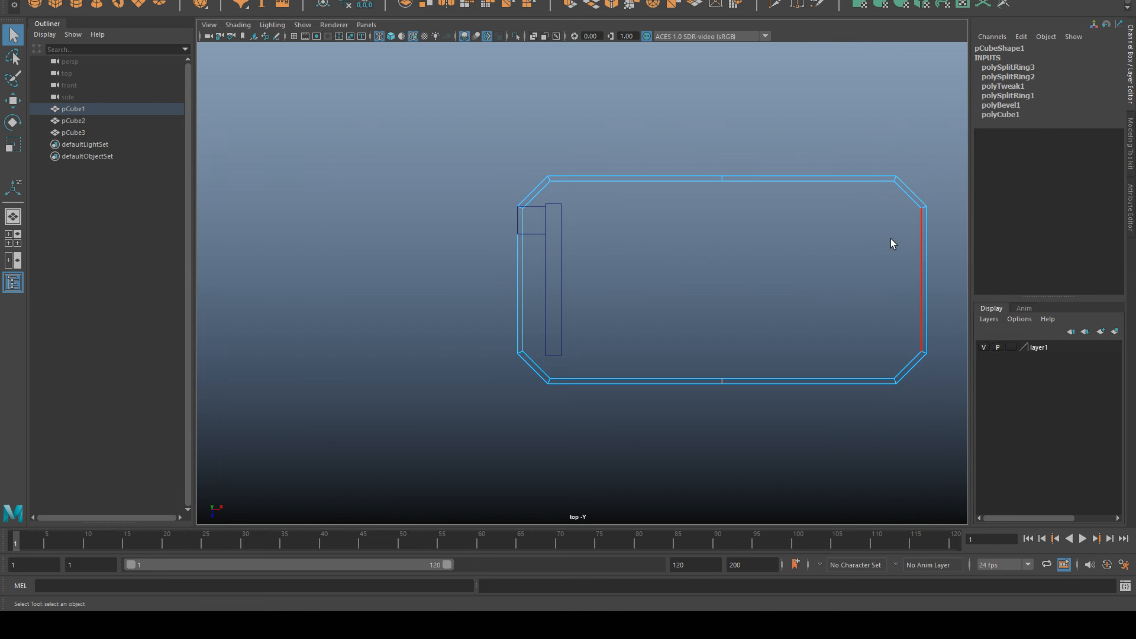
Select the tabletop's large top face, apply Extrude to it, and clear the selection.
{"action": "right_click_drag", "start_coordinate": [734, 231], "coordinate": [734, 238]}
{"action": "left_click", "coordinate": [735, 239]}
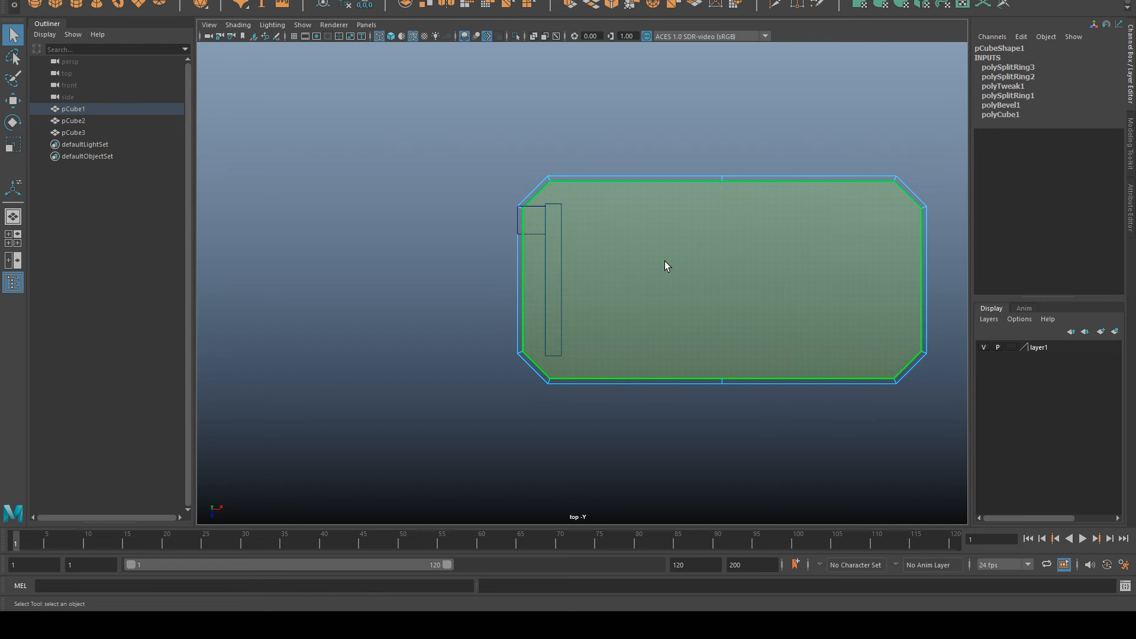
{"action": "key", "text": "ctrl+e"}
{"action": "left_click", "coordinate": [651, 156]}
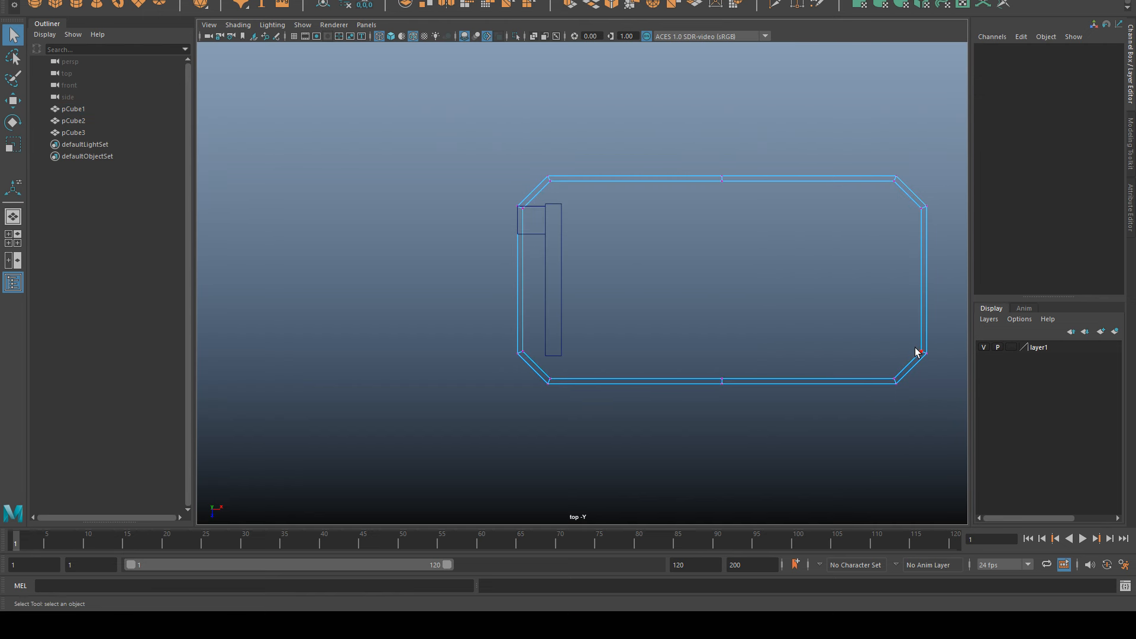
Cut the tabletop's large top face across its width with Multi-Cut, joining the midpoints of the two long sides.
{"action": "right_click_drag", "start_coordinate": [666, 238], "coordinate": [674, 256]}
{"action": "left_click", "coordinate": [704, 210]}
{"action": "middle_click_drag", "start_coordinate": [821, 122], "coordinate": [733, 137], "text": "alt"}
{"action": "scroll", "coordinate": [772, 96], "scroll_direction": "up", "scroll_amount": 2}
{"action": "left_click", "coordinate": [277, 0]}
{"action": "left_click", "coordinate": [308, 64]}
{"action": "left_click", "coordinate": [612, 182]}
{"action": "left_click", "coordinate": [639, 425]}
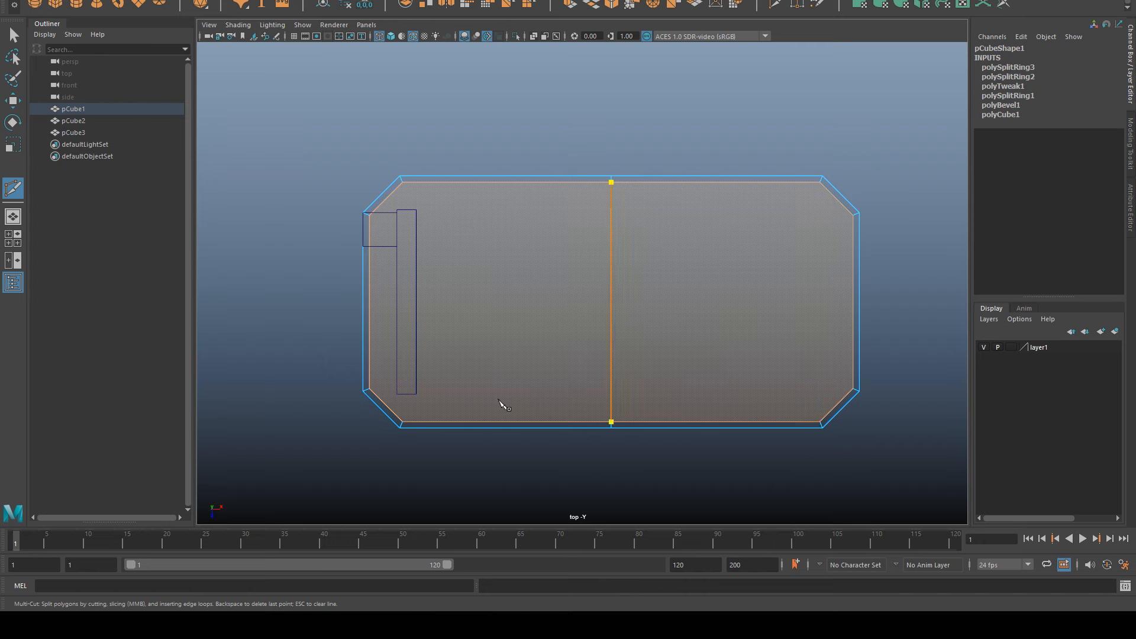
{"action": "key", "text": "Return"}
Cut the tabletop's opposite large face across its width between the same long-side midpoints and return to the Select tool.
{"action": "left_click_drag", "start_coordinate": [782, 116], "coordinate": [775, 195], "text": "alt"}
{"action": "left_click", "coordinate": [737, 193]}
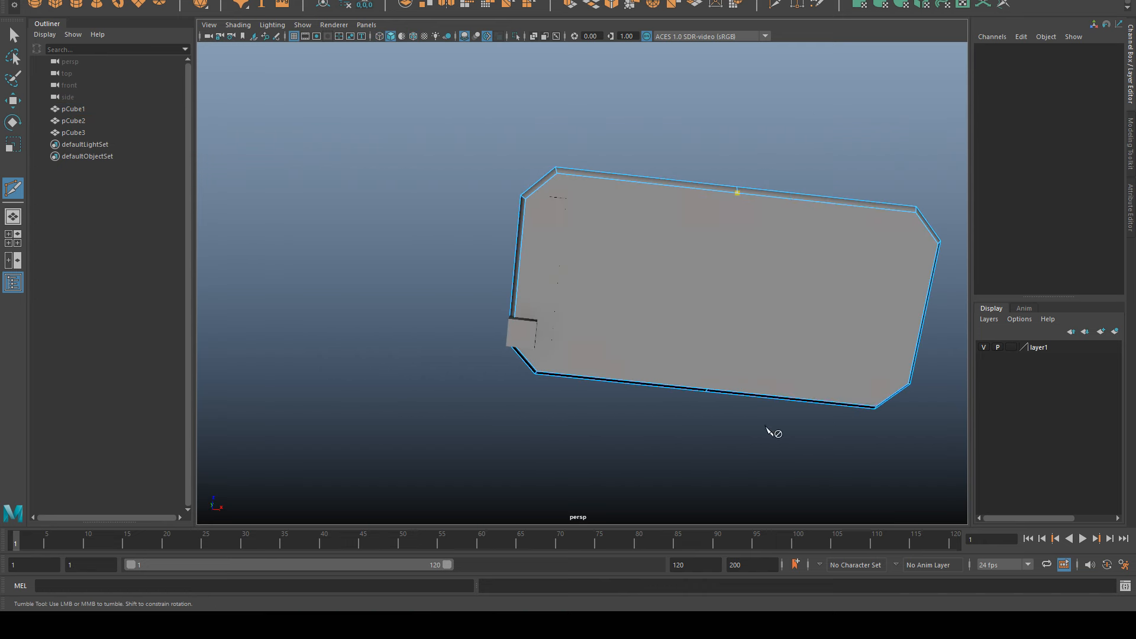
{"action": "left_click", "coordinate": [709, 389]}
{"action": "key", "text": "Return"}
{"action": "scroll", "coordinate": [681, 135], "scroll_direction": "down", "scroll_amount": 5}
{"action": "left_click_drag", "start_coordinate": [683, 139], "coordinate": [672, 178], "text": "alt"}
{"action": "scroll", "coordinate": [672, 178], "scroll_direction": "up", "scroll_amount": 2}
{"action": "scroll", "coordinate": [672, 178], "scroll_direction": "up", "scroll_amount": 3}
{"action": "left_click_drag", "start_coordinate": [802, 322], "coordinate": [810, 281], "text": "alt"}
{"action": "key", "text": "q"}
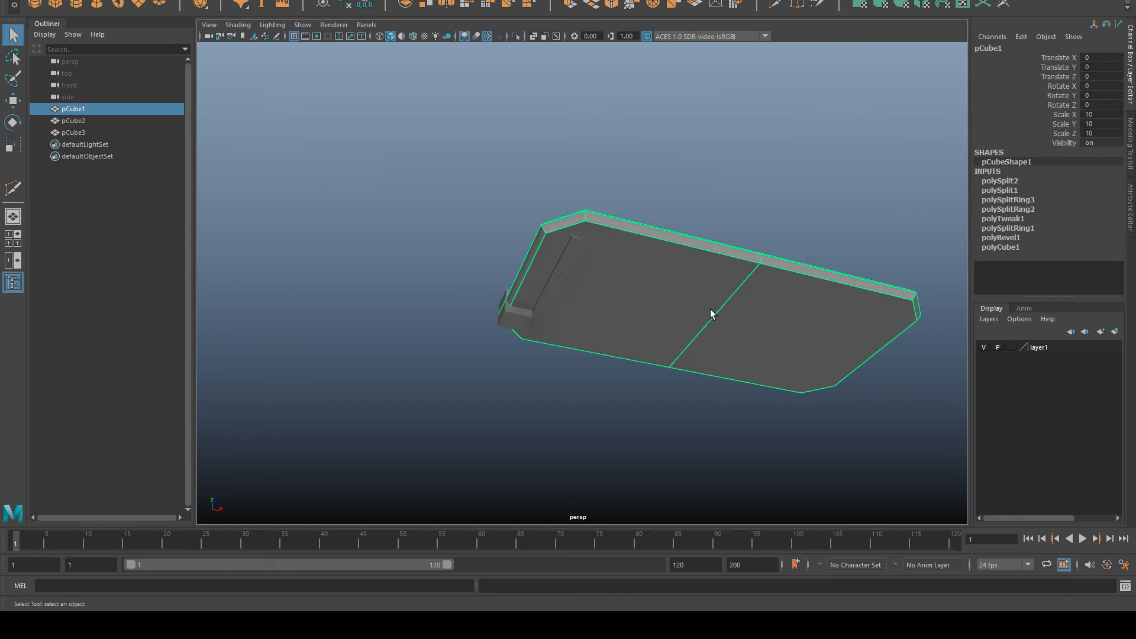
Lower the under-table bar, move its pivot to its upper corner, and snap it along Y against the tabletop's underside.
{"action": "scroll", "coordinate": [806, 339], "scroll_direction": "down", "scroll_amount": 4}
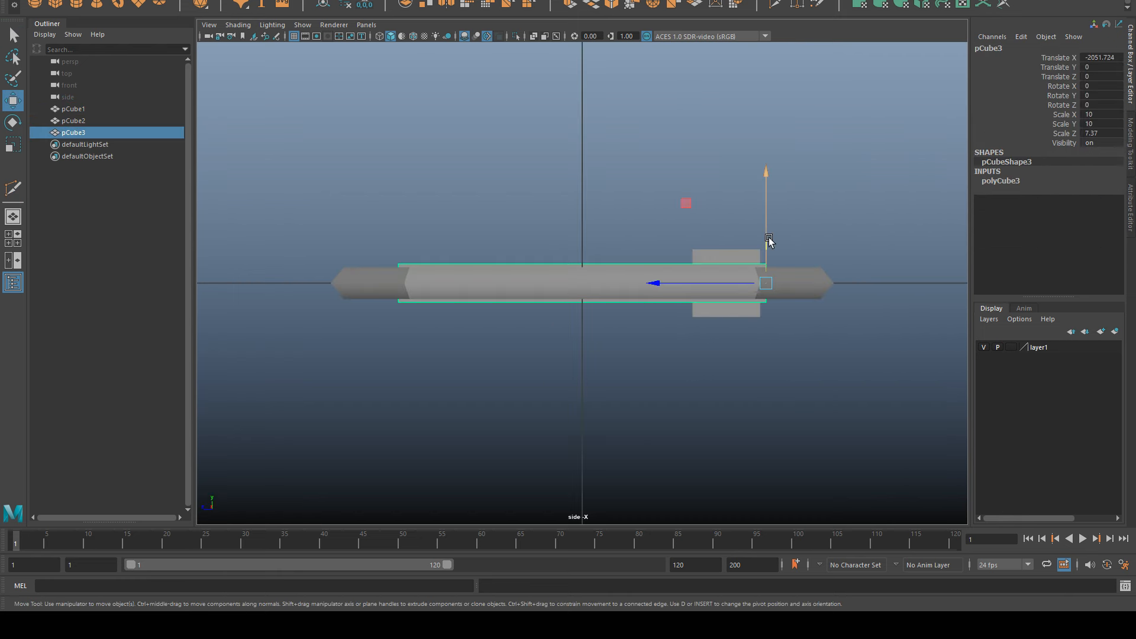
{"action": "left_click_drag", "start_coordinate": [768, 239], "coordinate": [395, 324]}
{"action": "key", "text": "d"}
{"action": "scroll", "coordinate": [725, 305], "scroll_direction": "up", "scroll_amount": 4}
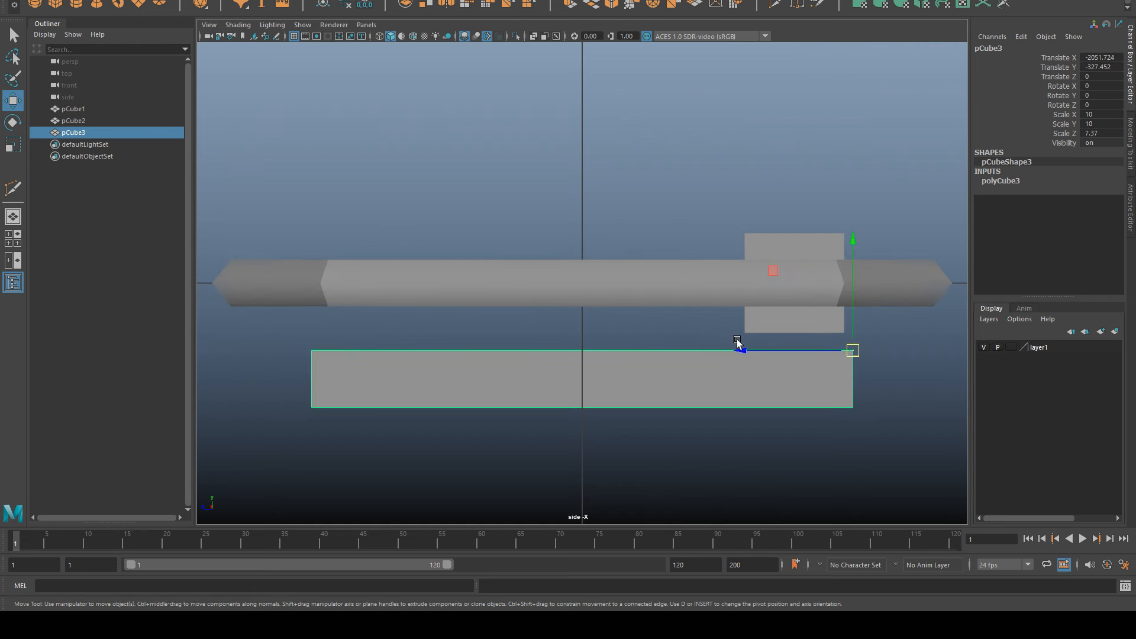
{"action": "middle_click_drag", "start_coordinate": [737, 342], "coordinate": [715, 236], "text": "alt"}
{"action": "scroll", "coordinate": [897, 170], "scroll_direction": "up", "scroll_amount": 2}
{"action": "left_click_drag", "start_coordinate": [914, 194], "coordinate": [913, 136]}
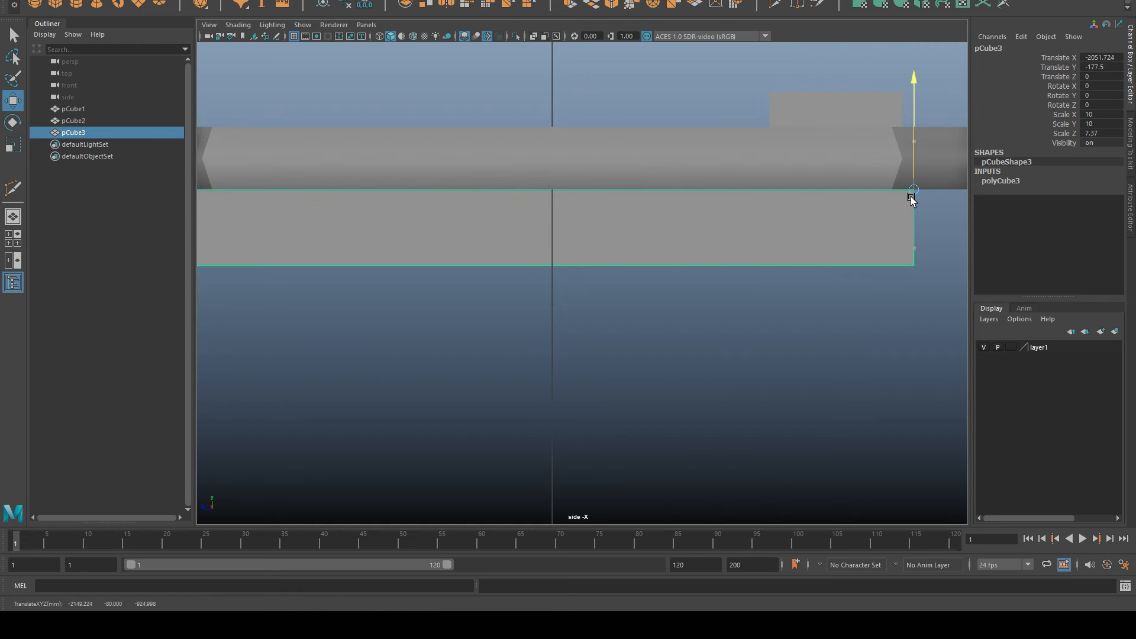
Hide layer1, which holds the measuring cube.
{"action": "scroll", "coordinate": [818, 186], "scroll_direction": "down", "scroll_amount": 5}
{"action": "key", "text": "space"}
{"action": "key", "text": "space"}
{"action": "left_click_drag", "start_coordinate": [755, 173], "coordinate": [708, 172], "text": "alt"}
{"action": "left_click_drag", "start_coordinate": [604, 214], "coordinate": [653, 191], "text": "alt"}
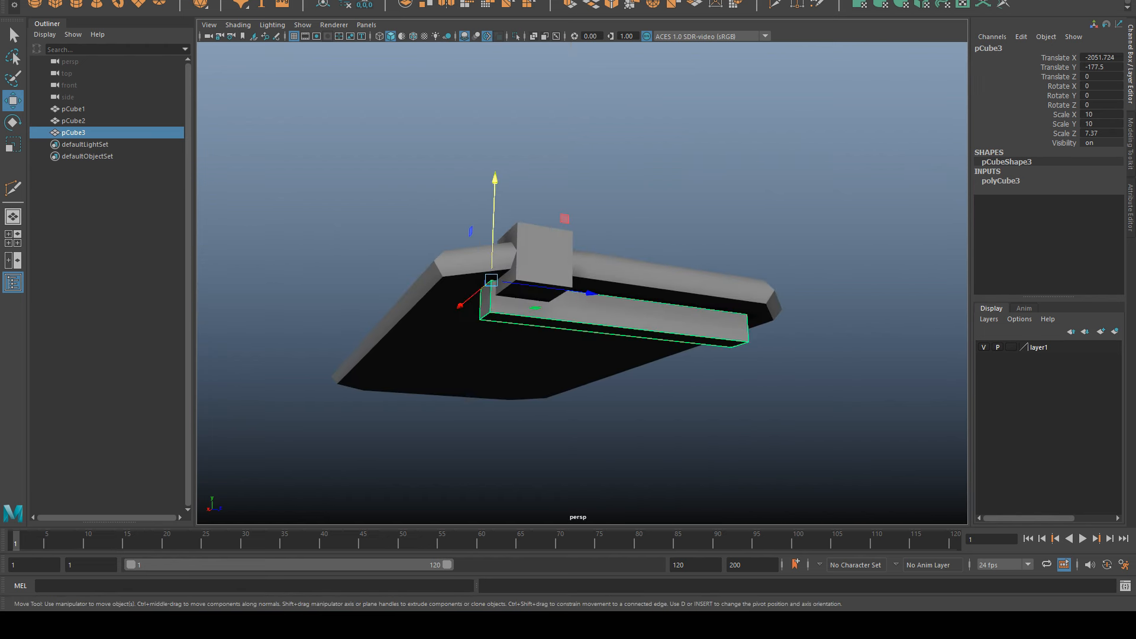
{"action": "left_click", "coordinate": [984, 347]}
{"action": "left_click_drag", "start_coordinate": [825, 292], "coordinate": [717, 330], "text": "alt"}
{"action": "key", "text": "q"}
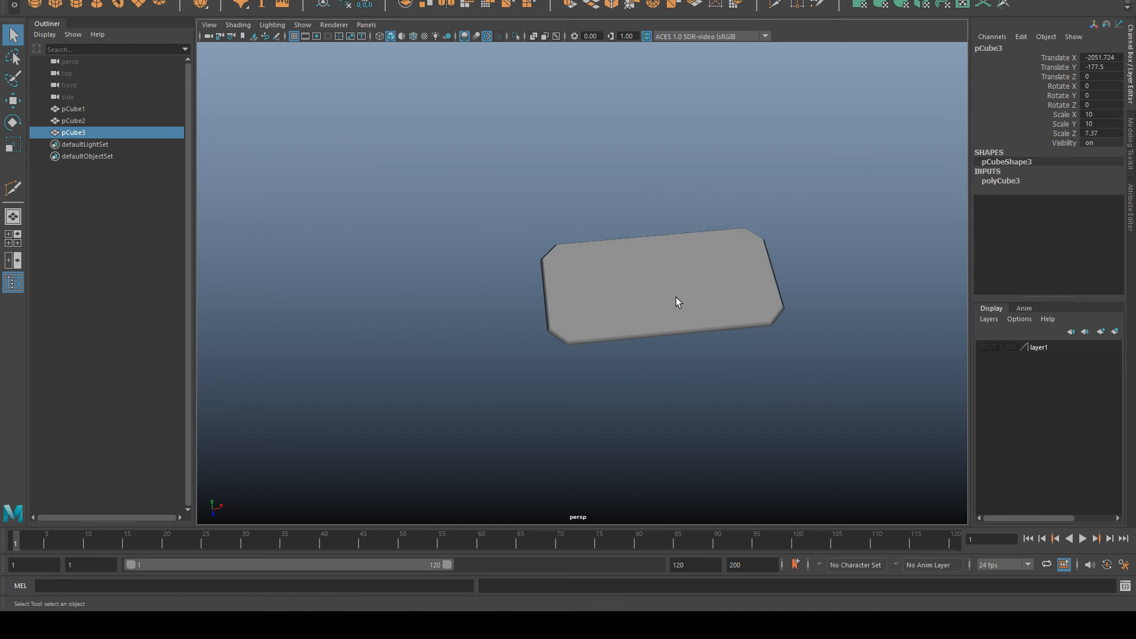
{"action": "left_click", "coordinate": [677, 297]}
{"action": "scroll", "coordinate": [769, 281], "scroll_direction": "up", "scroll_amount": 3}
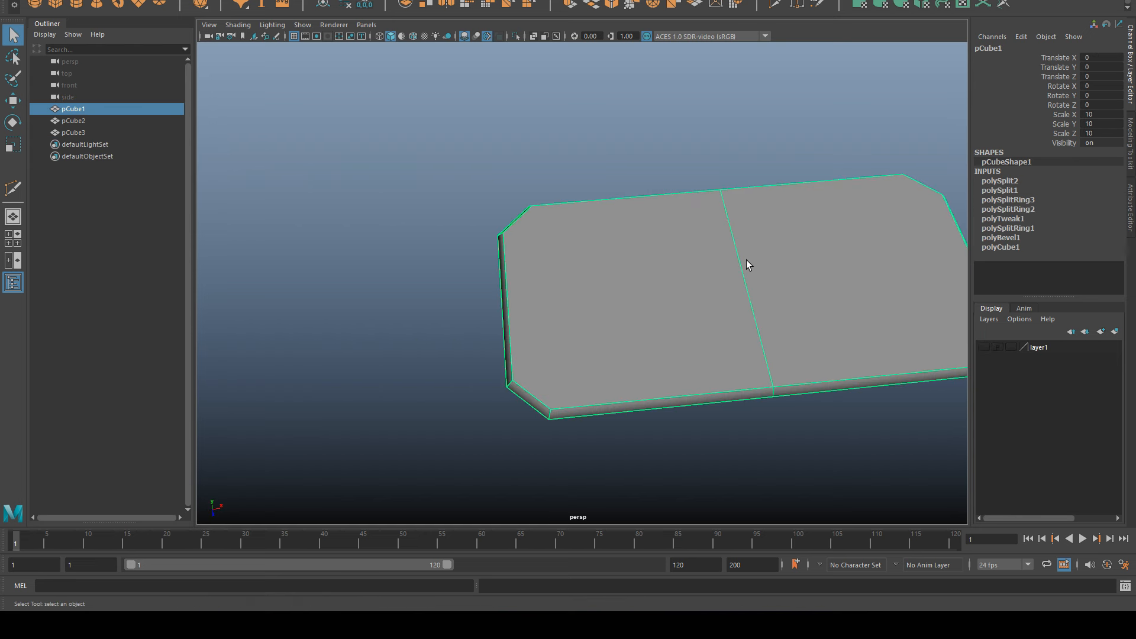
{"action": "left_click", "coordinate": [769, 130]}
{"action": "left_click", "coordinate": [722, 244]}
{"action": "right_click_drag", "start_coordinate": [738, 142], "coordinate": [779, 175], "text": "ctrl"}
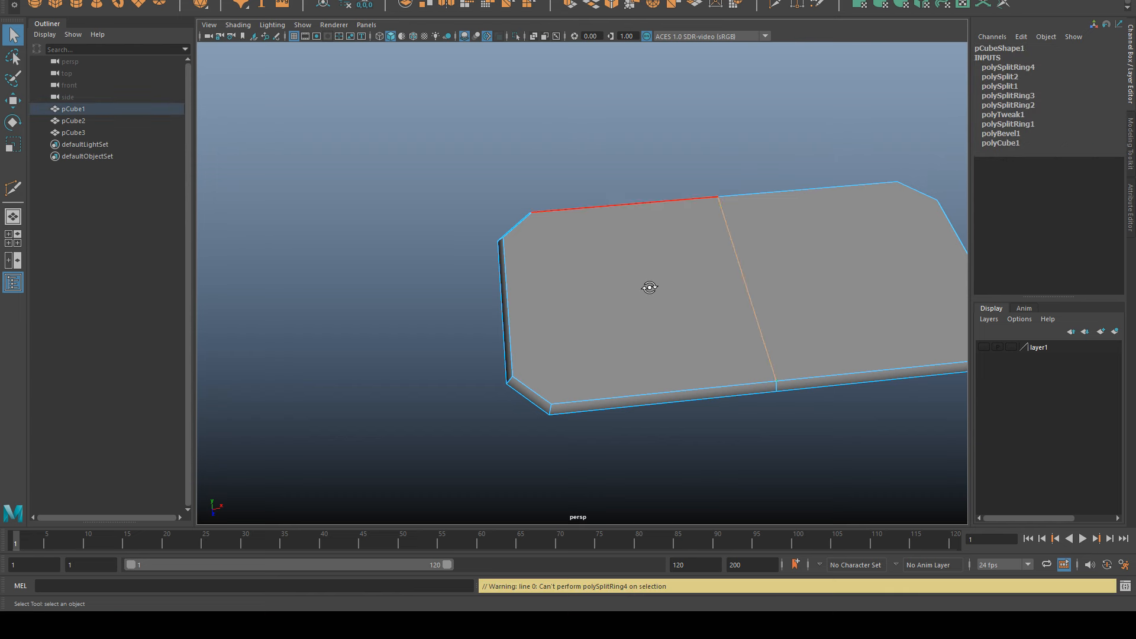
{"action": "left_click_drag", "start_coordinate": [649, 286], "coordinate": [787, 302], "text": "alt"}
{"action": "key", "text": "ctrl+z"}
Split the tabletop's two short sides at their midpoints by dividing their edge rings, and clear the selection.
{"action": "left_click", "coordinate": [642, 319]}
{"action": "key", "text": "f"}
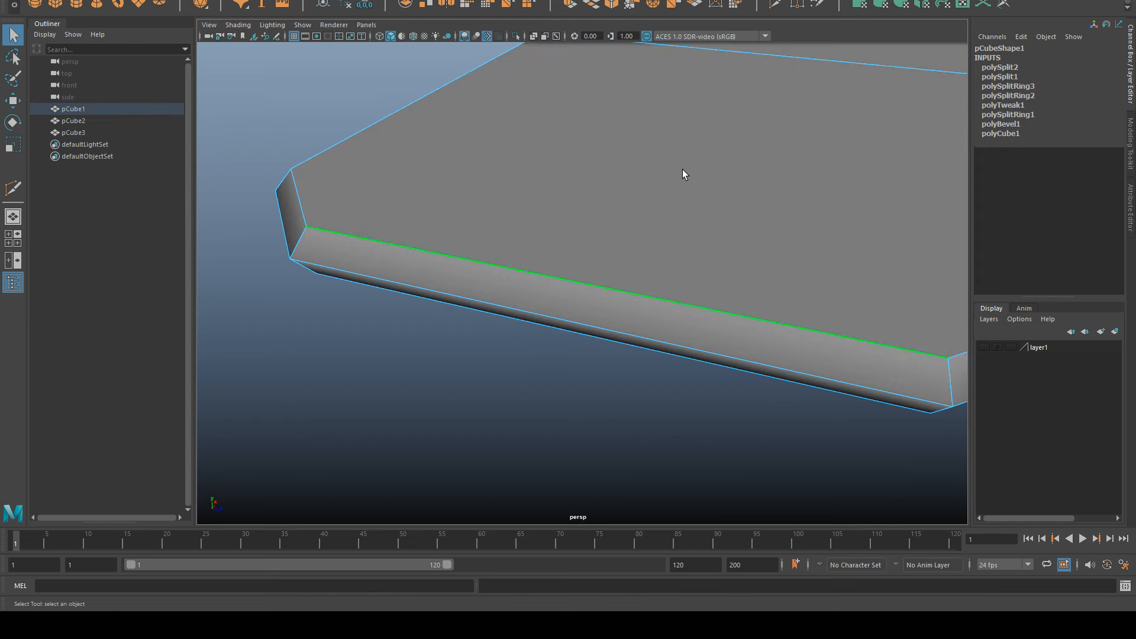
{"action": "key", "text": "g"}
{"action": "scroll", "coordinate": [710, 178], "scroll_direction": "down", "scroll_amount": 6}
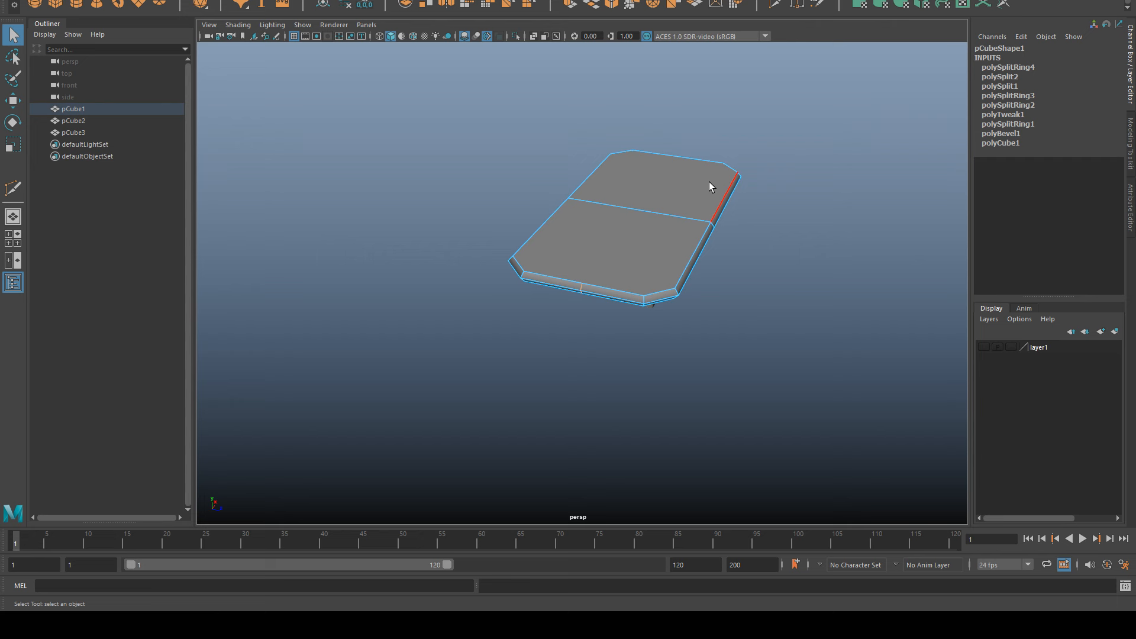
{"action": "left_click", "coordinate": [683, 162]}
{"action": "key", "text": "g"}
{"action": "left_click", "coordinate": [847, 204]}
Cut the tabletop's top face lengthwise with Multi-Cut, joining the midpoints of the two short sides.
{"action": "left_click_drag", "start_coordinate": [847, 204], "coordinate": [693, 204], "text": "alt"}
{"action": "left_click", "coordinate": [13, 190]}
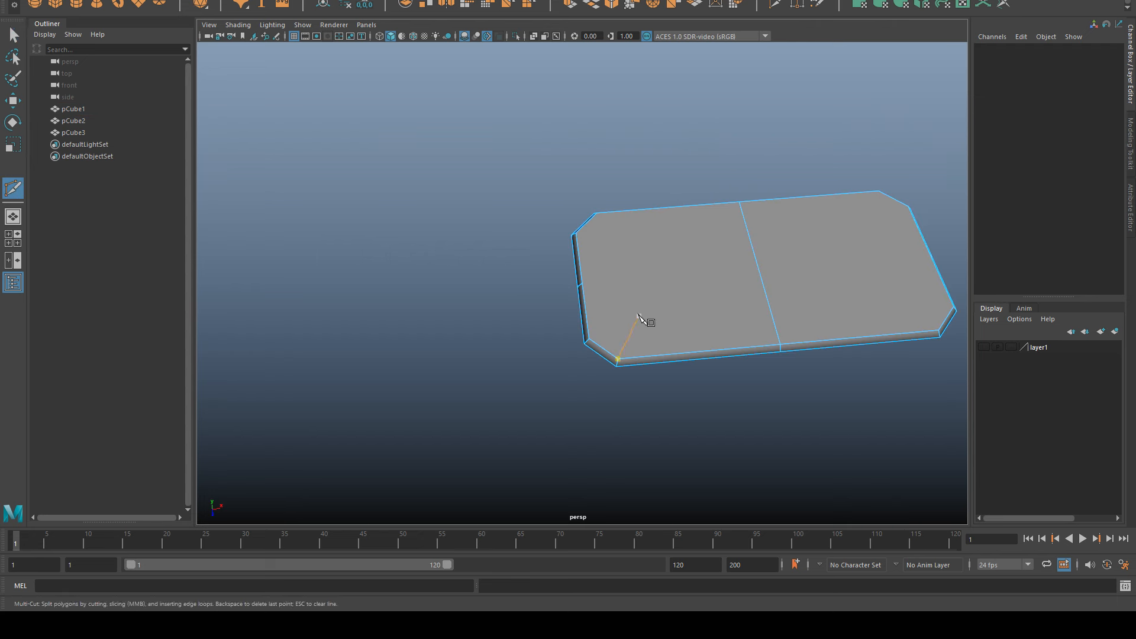
{"action": "scroll", "coordinate": [621, 296], "scroll_direction": "up", "scroll_amount": 4}
{"action": "left_click", "coordinate": [582, 283]}
{"action": "scroll", "coordinate": [848, 308], "scroll_direction": "down", "scroll_amount": 4}
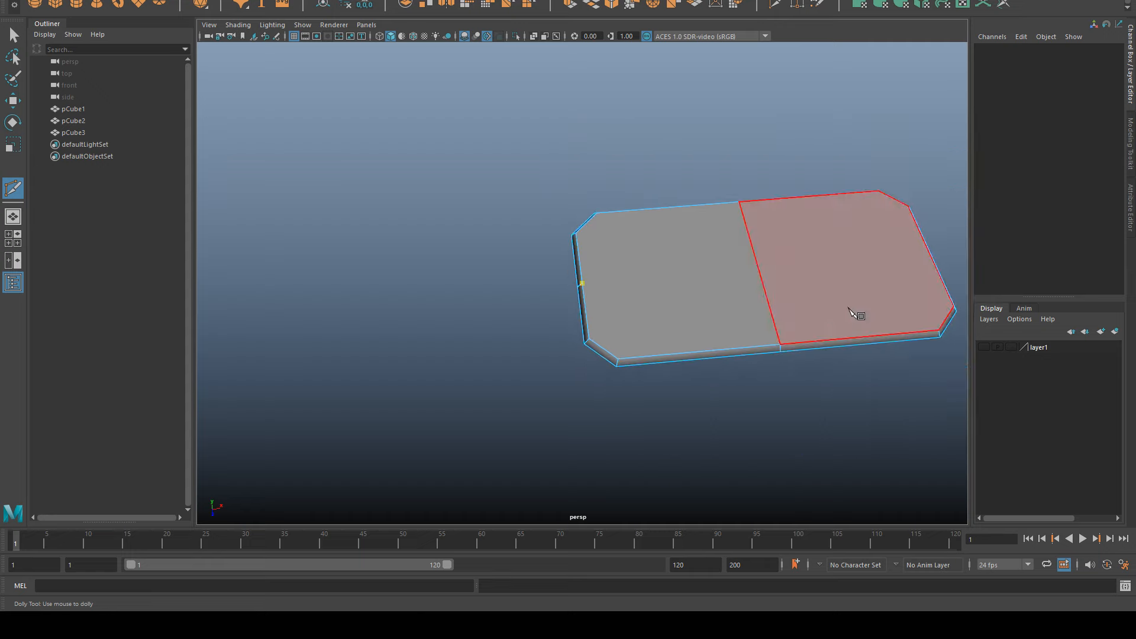
{"action": "left_click_drag", "start_coordinate": [848, 308], "coordinate": [615, 287], "text": "alt"}
{"action": "scroll", "coordinate": [616, 287], "scroll_direction": "up", "scroll_amount": 3}
{"action": "left_click_drag", "start_coordinate": [801, 340], "coordinate": [722, 332], "text": "alt"}
{"action": "key", "text": "space"}
{"action": "key", "text": "space"}
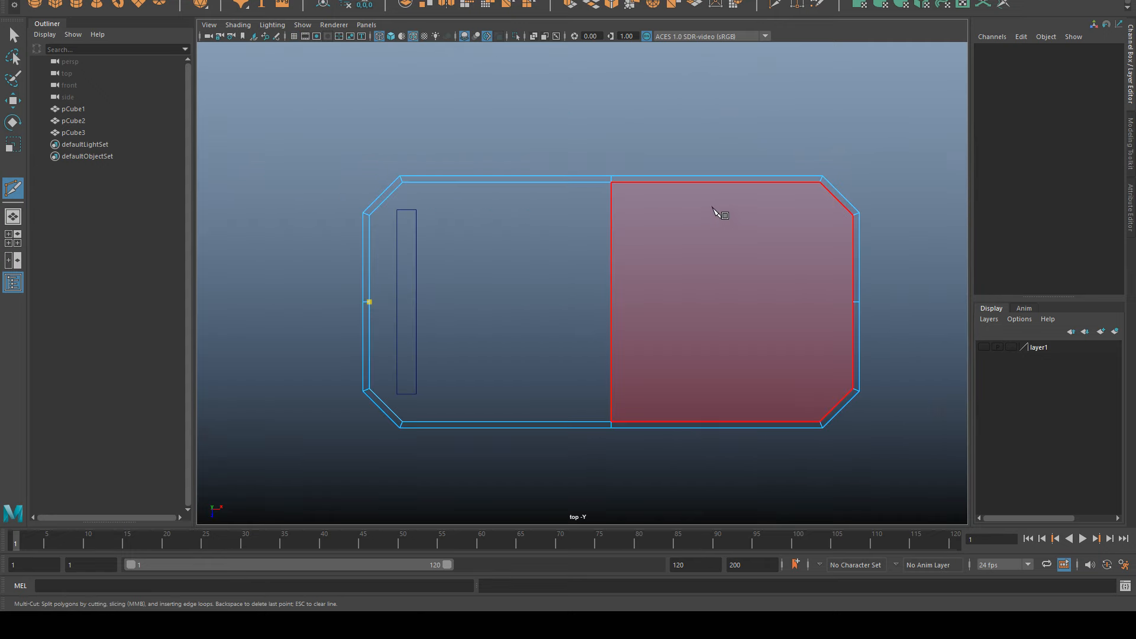
{"action": "left_click", "coordinate": [853, 302]}
{"action": "key", "text": "Return"}
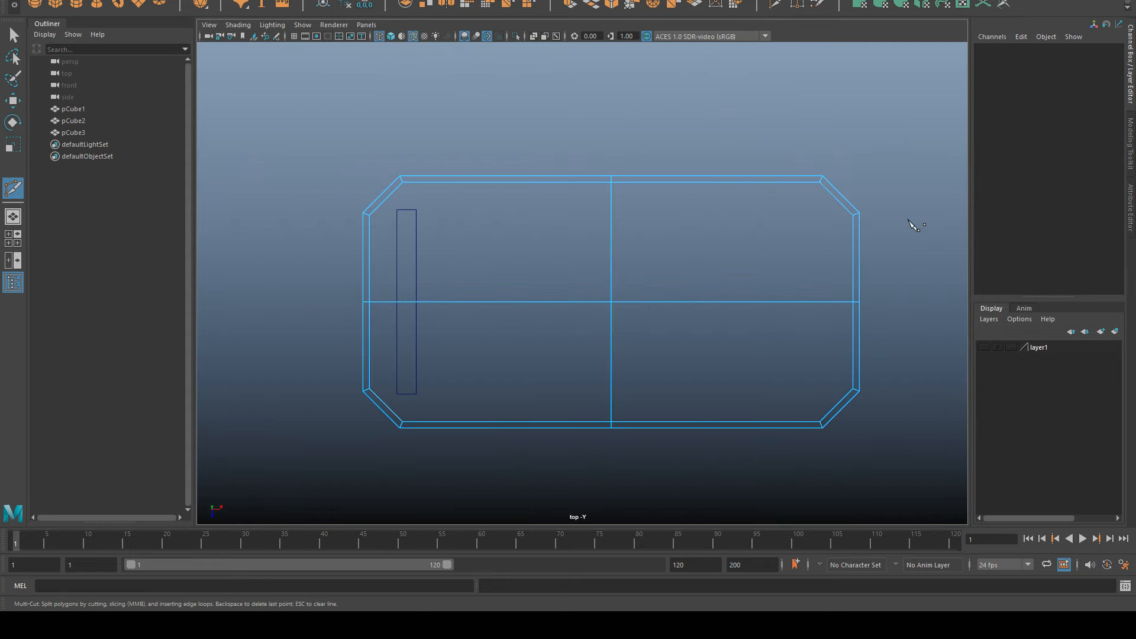
Cut the tabletop's underside lengthwise with Multi-Cut between the midpoints of the two short sides.
{"action": "key", "text": "space"}
{"action": "key", "text": "space"}
{"action": "left_click_drag", "start_coordinate": [913, 203], "coordinate": [803, 179], "text": "alt"}
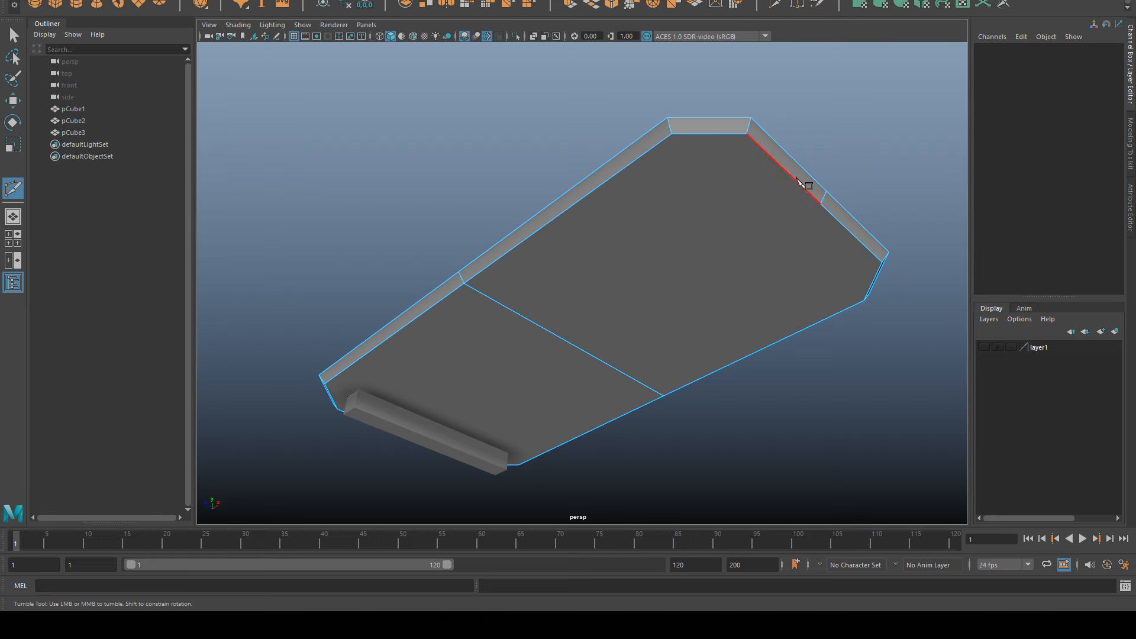
{"action": "left_click_drag", "start_coordinate": [517, 379], "coordinate": [542, 334], "text": "alt"}
{"action": "middle_click_drag", "start_coordinate": [543, 338], "coordinate": [725, 379], "text": "alt"}
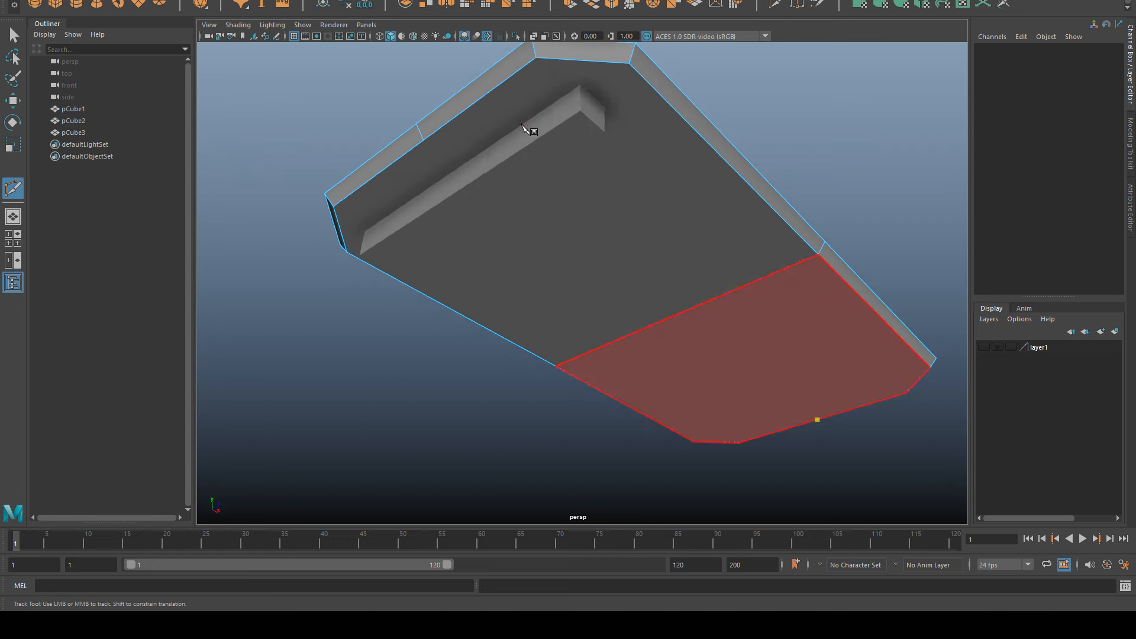
{"action": "left_click", "coordinate": [424, 140]}
{"action": "key", "text": "Return"}
Inspect the tabletop's quarter faces and the vertices where the cuts meet, and return to object mode.
{"action": "left_click_drag", "start_coordinate": [829, 130], "coordinate": [702, 223], "text": "alt"}
{"action": "scroll", "coordinate": [703, 223], "scroll_direction": "up", "scroll_amount": 7}
{"action": "key", "text": "q"}
{"action": "right_click_drag", "start_coordinate": [702, 221], "coordinate": [701, 255]}
{"action": "left_click", "coordinate": [736, 255]}
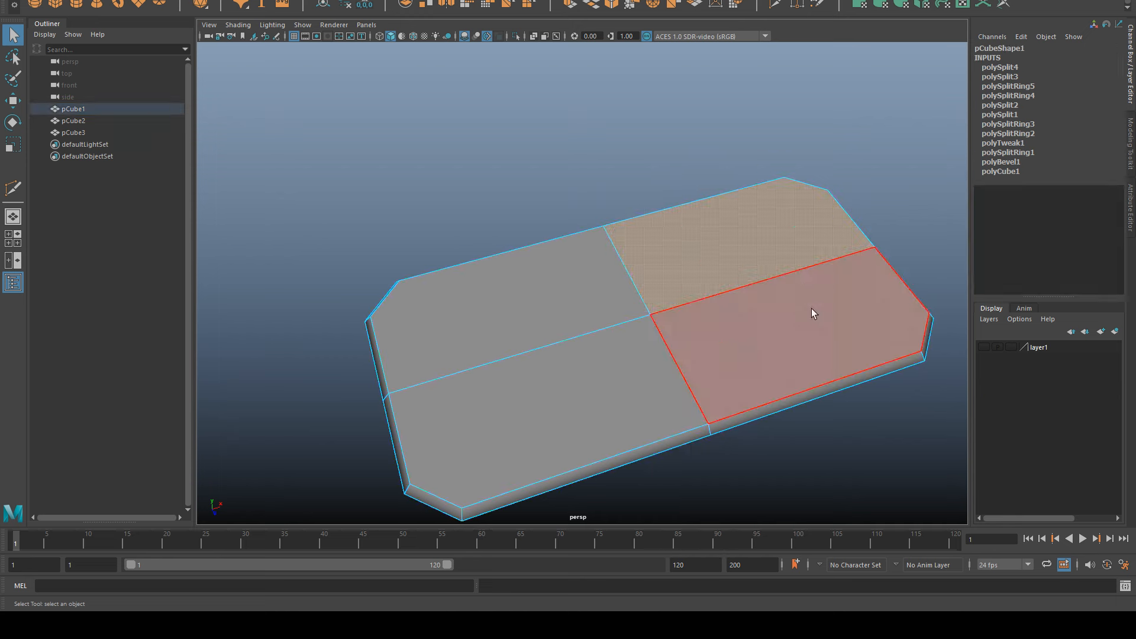
{"action": "left_click_drag", "start_coordinate": [811, 309], "coordinate": [787, 344], "text": "alt"}
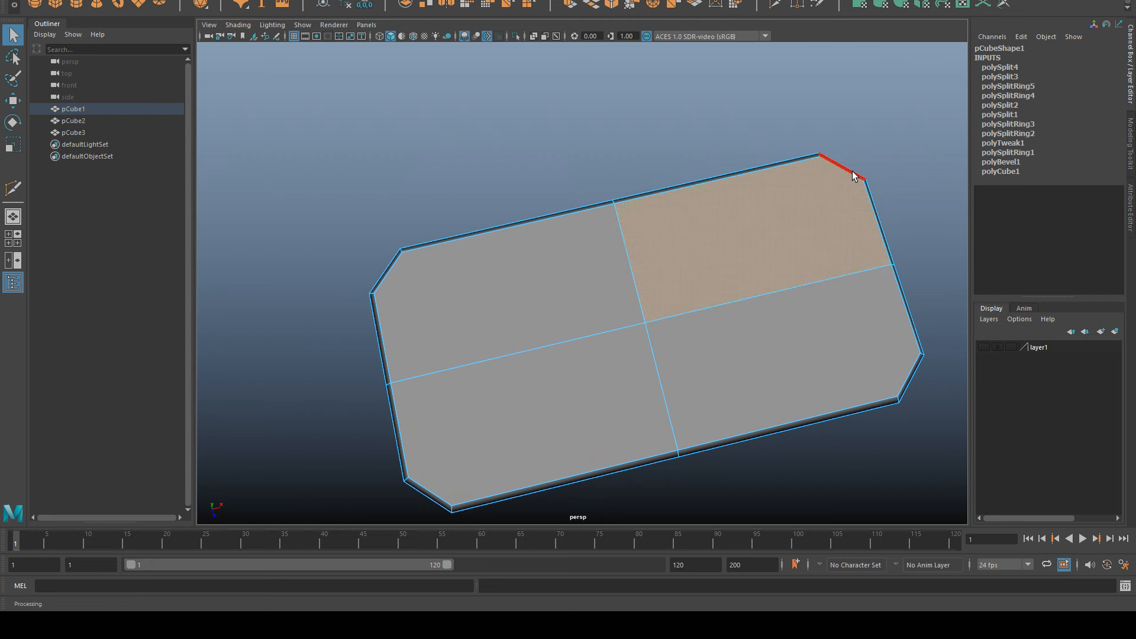
{"action": "key", "text": "F9"}
{"action": "left_click", "coordinate": [616, 206]}
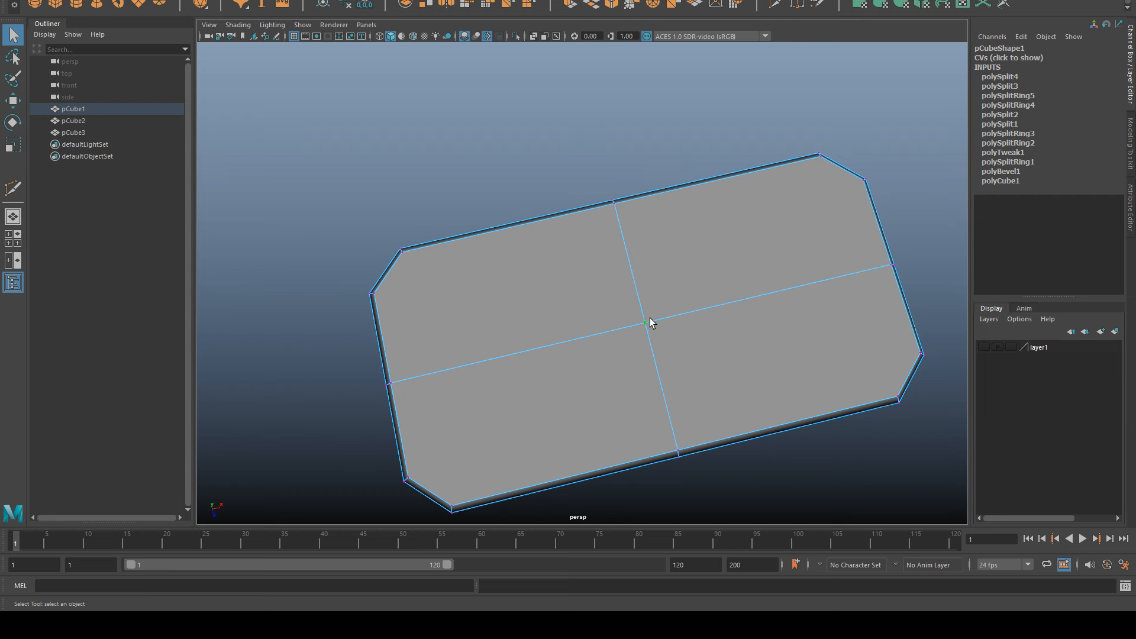
{"action": "scroll", "coordinate": [675, 393], "scroll_direction": "down", "scroll_amount": 5}
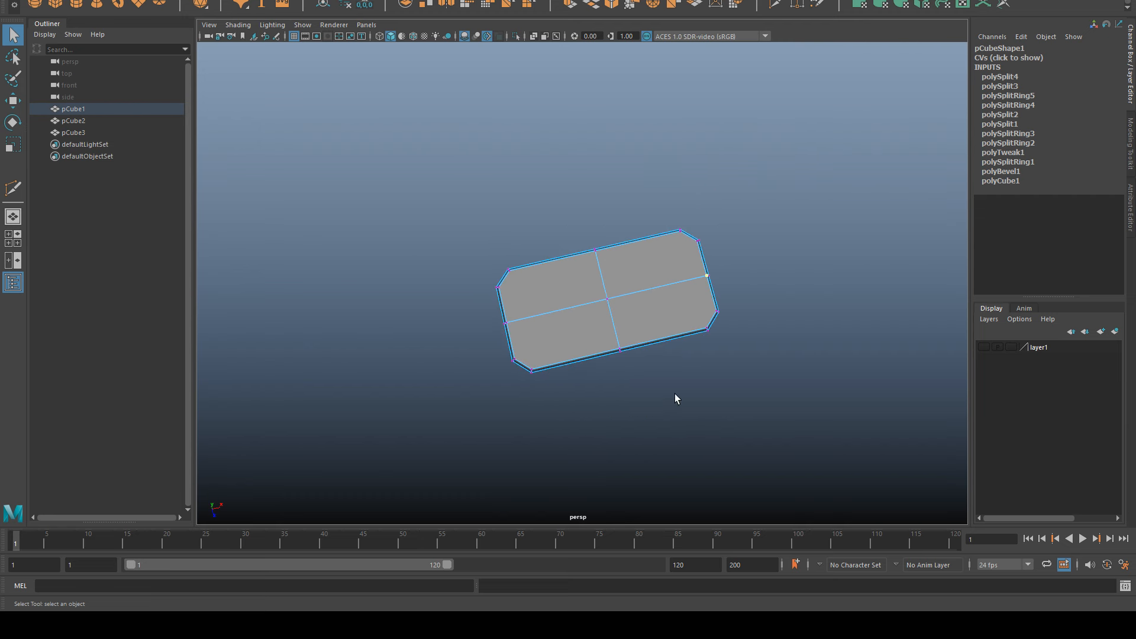
{"action": "left_click_drag", "start_coordinate": [590, 379], "coordinate": [637, 267], "text": "alt"}
{"action": "key", "text": "F8"}
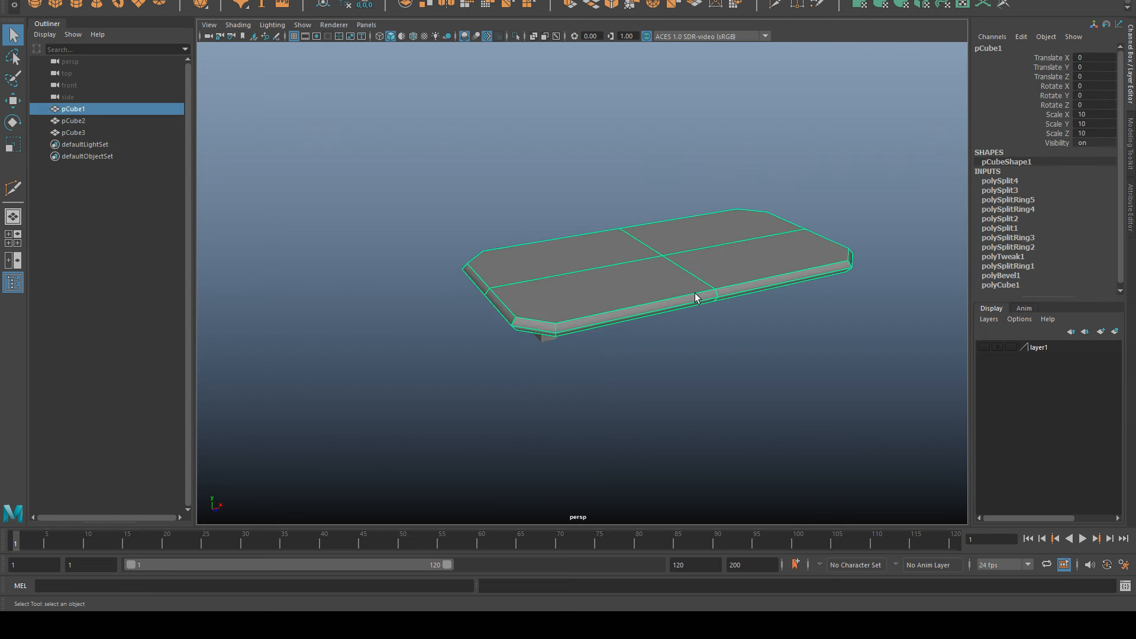
Turn on wireframe on shaded and snap the under-table bar's pivot to the centre vertex of the tabletop's underside.
{"action": "left_click_drag", "start_coordinate": [698, 296], "coordinate": [603, 201], "text": "alt"}
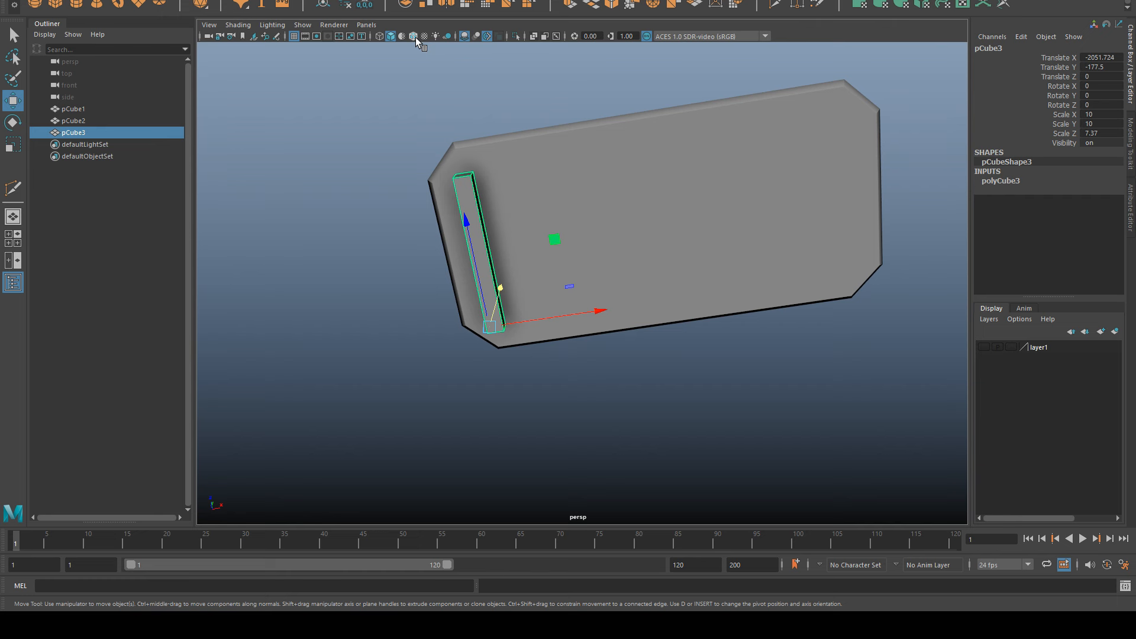
{"action": "left_click", "coordinate": [415, 37]}
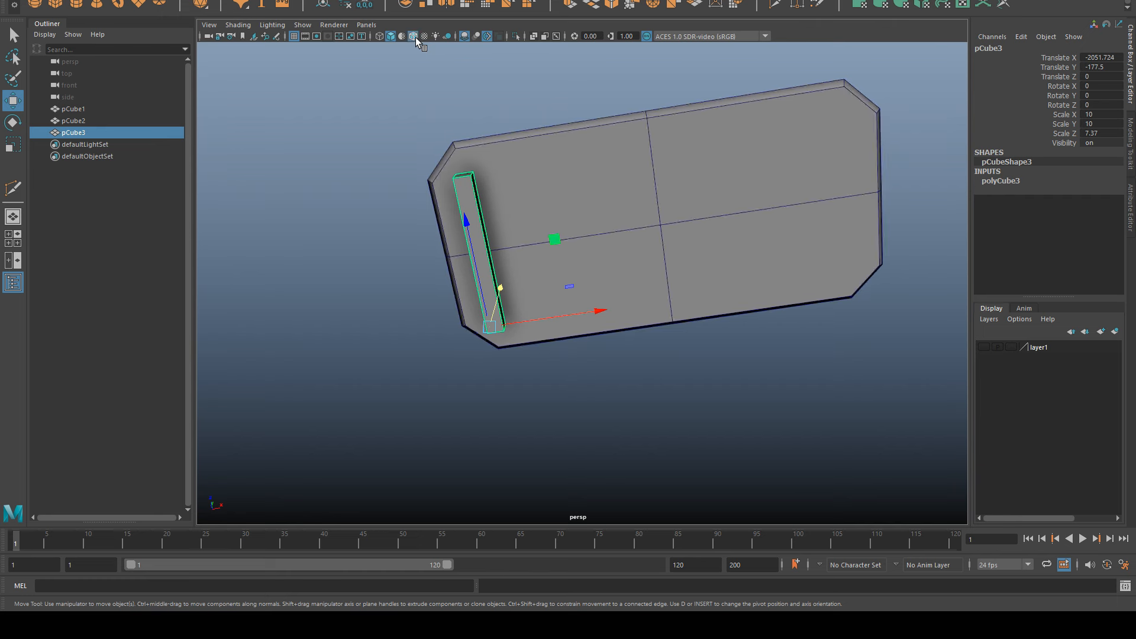
{"action": "key", "text": "d"}
{"action": "key", "text": "v"}
{"action": "left_click_drag", "start_coordinate": [491, 327], "coordinate": [592, 268]}
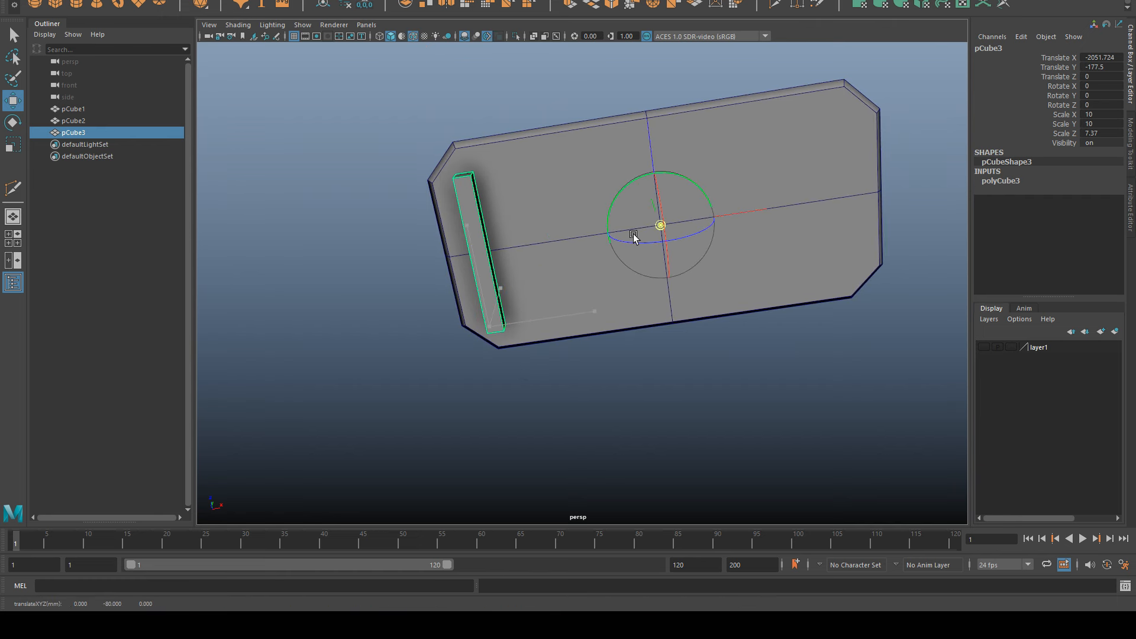
{"action": "left_click_drag", "start_coordinate": [660, 328], "coordinate": [673, 386], "text": "alt"}
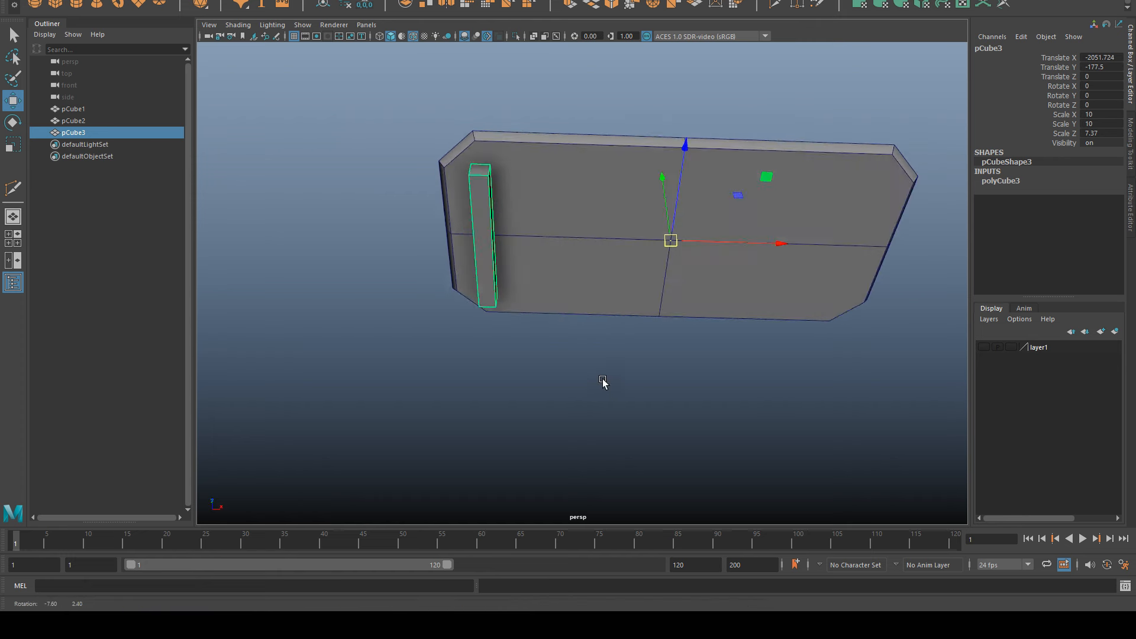
Select the tabletop and consult the labelled table sketch IMG_2552.JPG in the photo viewer.
{"action": "key", "text": "q"}
{"action": "left_click_drag", "start_coordinate": [604, 383], "coordinate": [564, 238], "text": "alt"}
{"action": "left_click", "coordinate": [669, 149]}
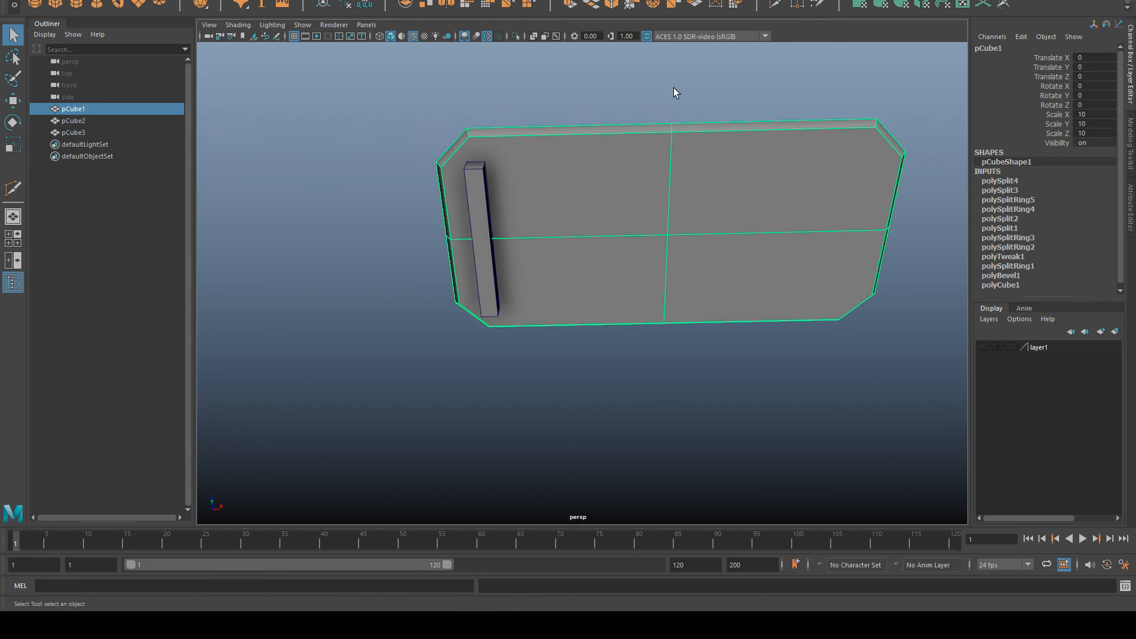
{"action": "left_click_drag", "start_coordinate": [808, 302], "coordinate": [658, 378], "text": "alt"}
{"action": "key", "text": "alt+Tab"}
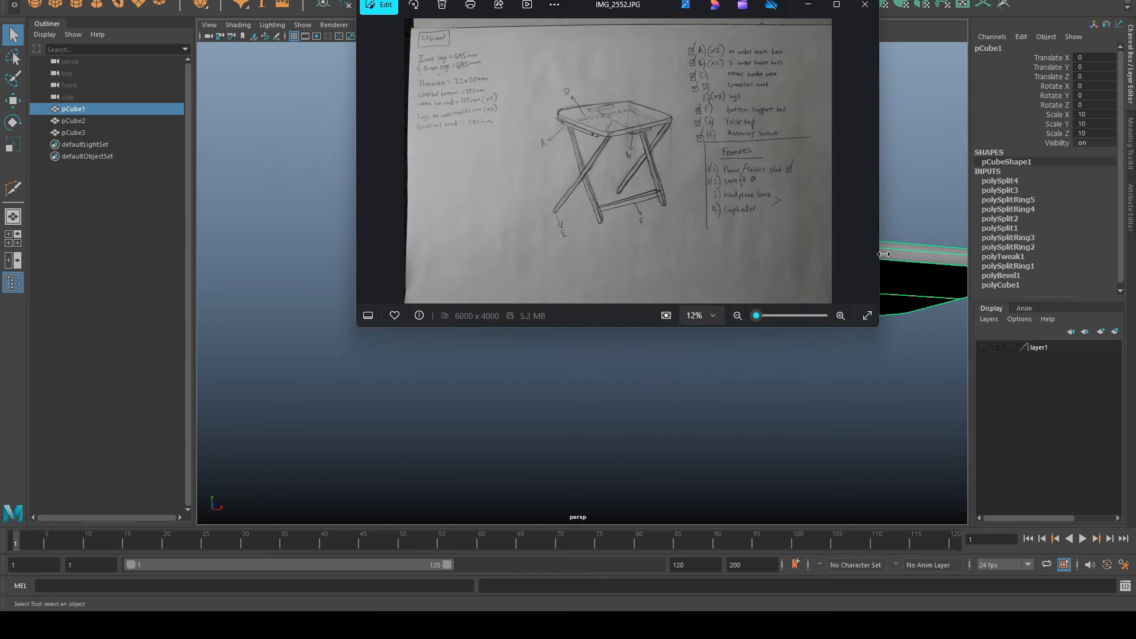
{"action": "scroll", "coordinate": [819, 226], "scroll_direction": "down", "scroll_amount": 2}
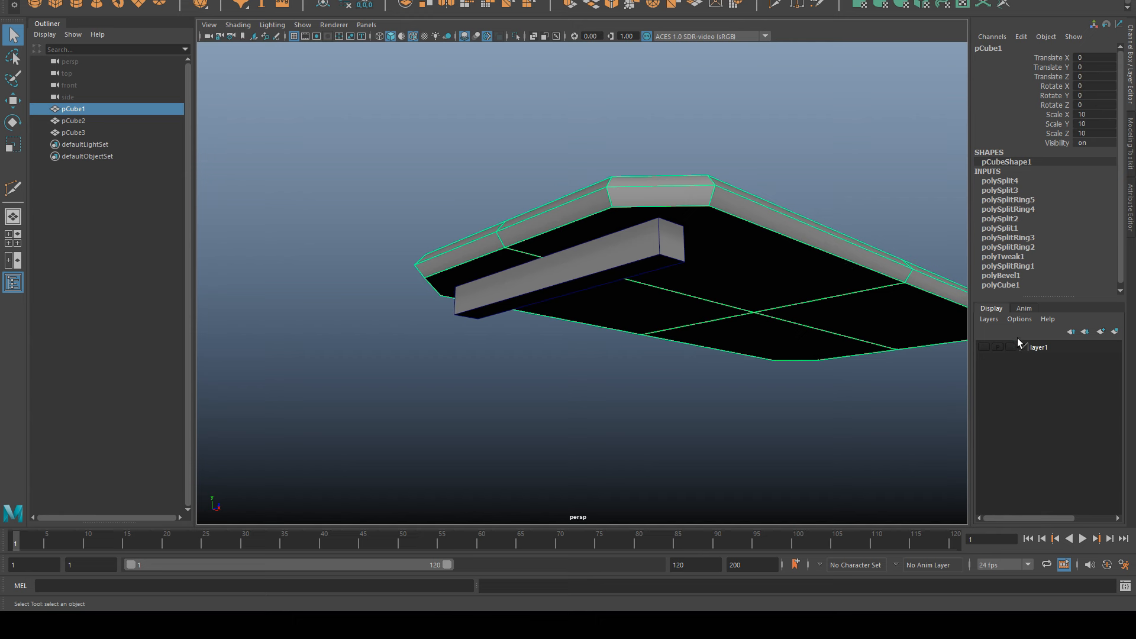
Rename the display layer layer1 to MeasuringCube.
{"action": "left_click", "coordinate": [1038, 343]}
{"action": "double_click", "coordinate": [1037, 348]}
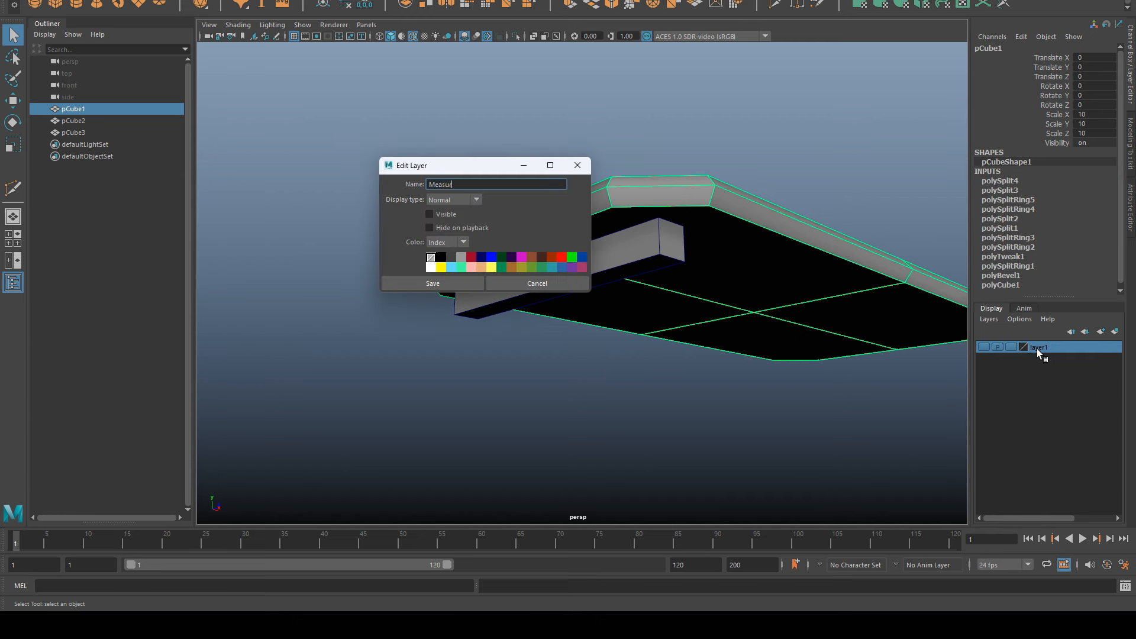
{"action": "type", "text": "MeasuringCube"}
{"action": "key", "text": "Return"}
Create a display layer from the selected tabletop, name it TableTop, and set its display type to reference.
{"action": "left_click", "coordinate": [989, 319]}
{"action": "left_click", "coordinate": [1037, 342]}
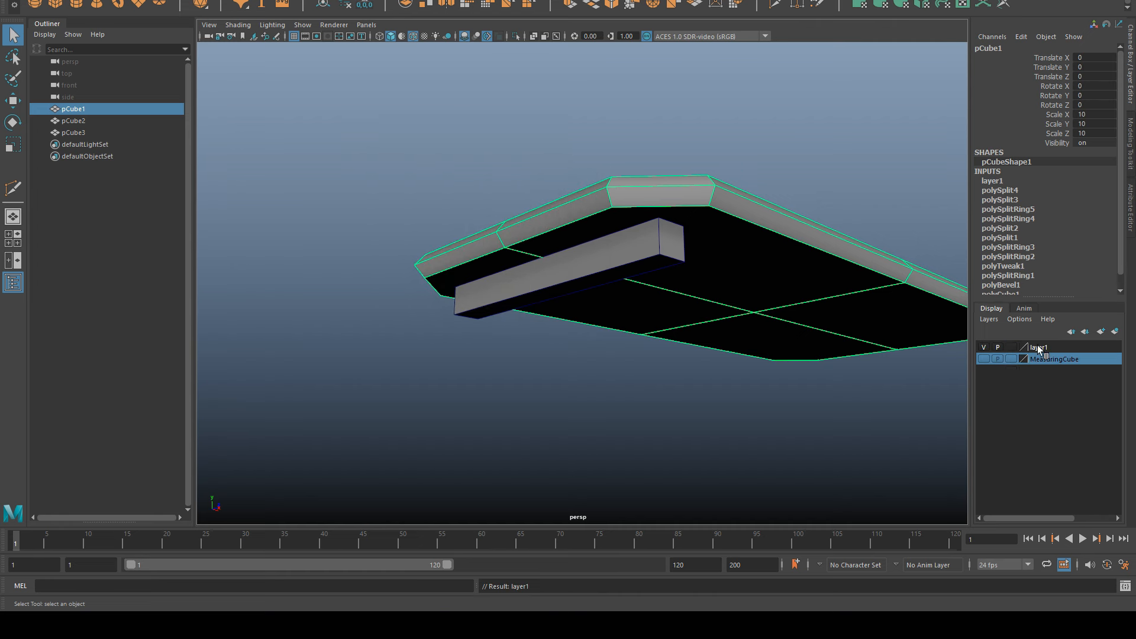
{"action": "double_click", "coordinate": [1039, 348]}
{"action": "type", "text": "TableTop"}
{"action": "left_click", "coordinate": [432, 283]}
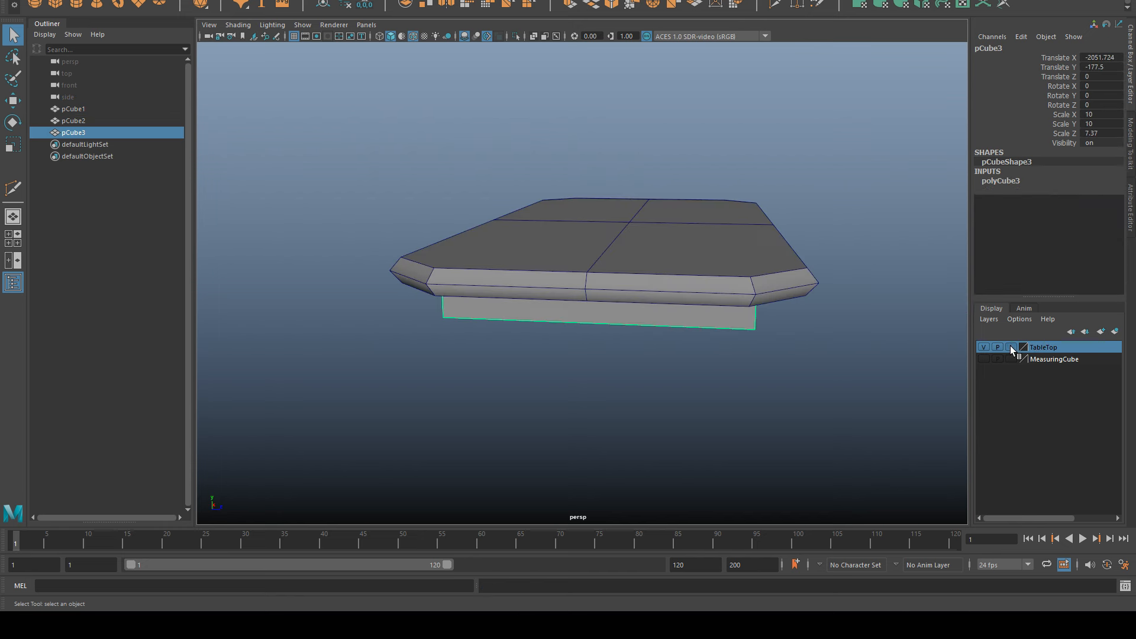
{"action": "left_click", "coordinate": [1011, 348]}
{"action": "left_click", "coordinate": [1011, 347]}
Select the under-table bar and bring the reference sketch of the individual table parts into view beside it.
{"action": "left_click", "coordinate": [868, 251]}
{"action": "left_click", "coordinate": [668, 288]}
{"action": "left_click_drag", "start_coordinate": [577, 438], "coordinate": [809, 329], "text": "alt"}
{"action": "left_click_drag", "start_coordinate": [814, 337], "coordinate": [779, 198]}
{"action": "left_click_drag", "start_coordinate": [679, 331], "coordinate": [666, 310], "text": "alt"}
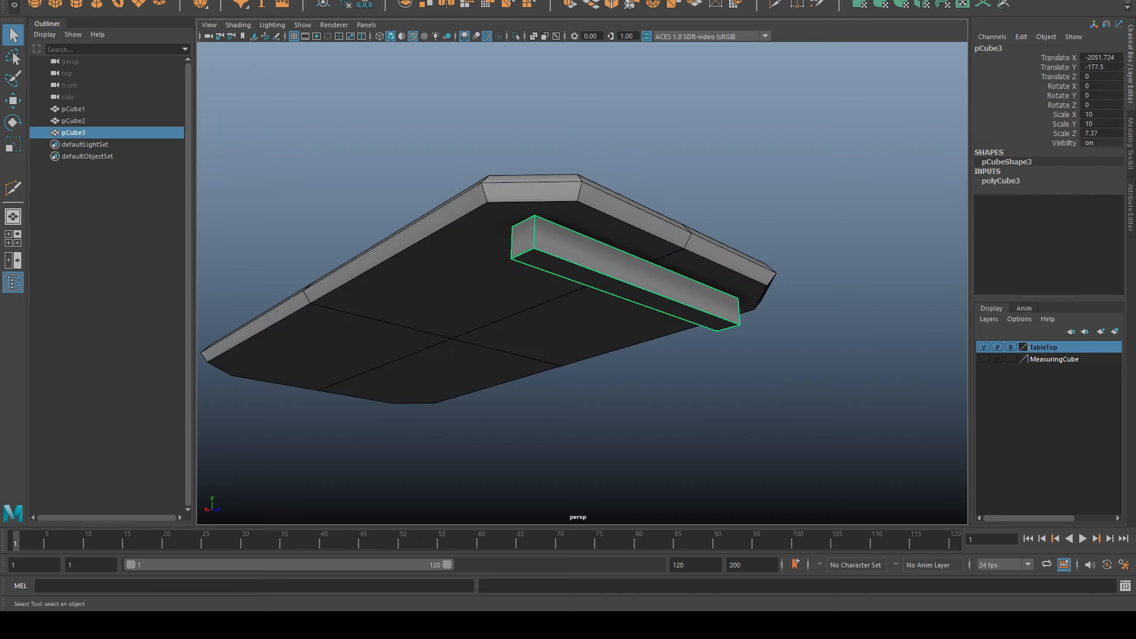
{"action": "mouse_move", "coordinate": [1131, 119]}
{"action": "left_mouse_down"}
{"action": "mouse_move", "coordinate": [956, 23]}
{"action": "mouse_move", "coordinate": [965, 2]}
{"action": "left_mouse_up"}
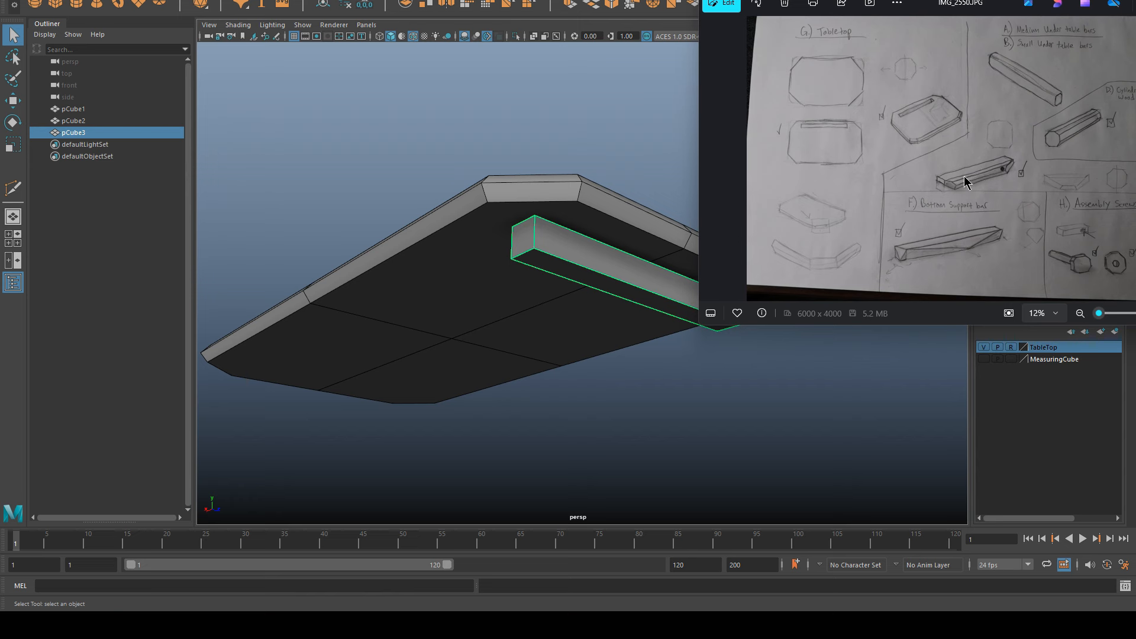
Bevel the lower edges at both ends of the under-table bar.
{"action": "right_click_drag", "start_coordinate": [522, 264], "coordinate": [529, 252]}
{"action": "left_click", "coordinate": [528, 252]}
{"action": "left_click", "coordinate": [727, 329], "text": "shift"}
{"action": "right_click_drag", "start_coordinate": [837, 295], "coordinate": [888, 298], "text": "shift"}
{"action": "left_click_drag", "start_coordinate": [857, 332], "coordinate": [705, 410], "text": "alt"}
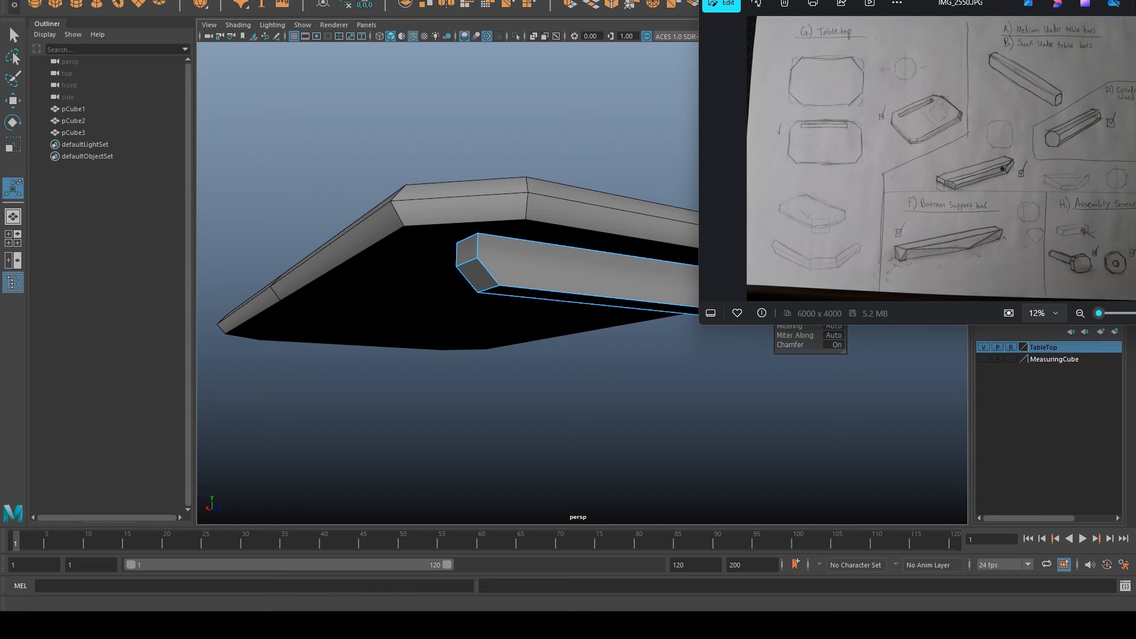
Widen the bar's end bevels to a fraction of about 0.67, comparing the shape with the reference sketch.
{"action": "key", "text": "alt+Tab"}
{"action": "left_click_drag", "start_coordinate": [801, 298], "coordinate": [883, 299]}
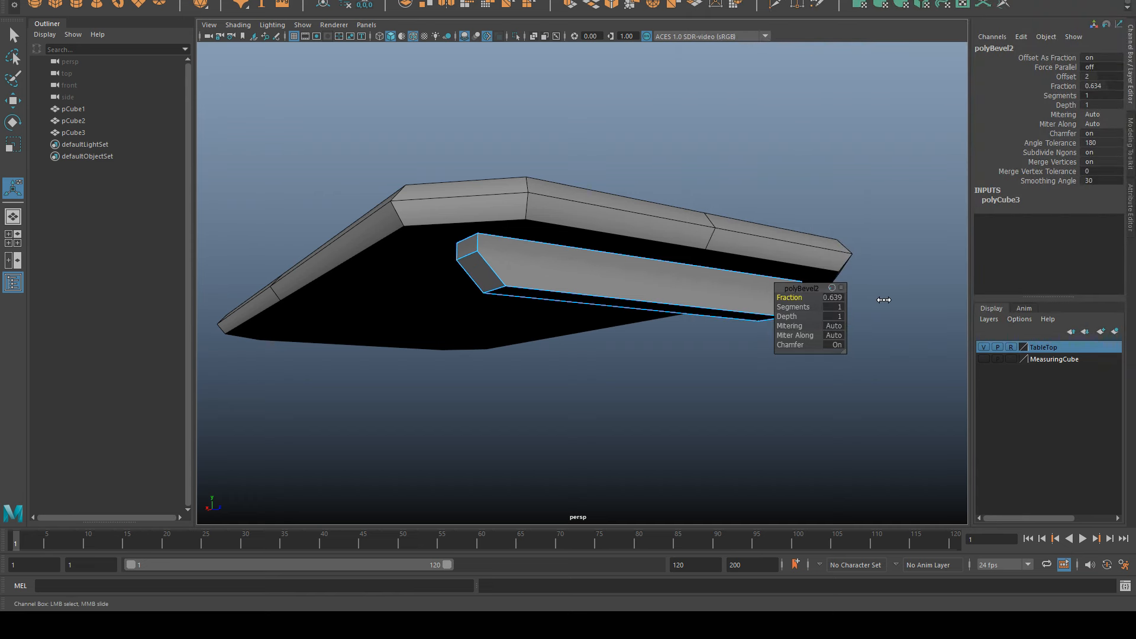
{"action": "key", "text": "alt+Tab"}
{"action": "key", "text": "alt+Tab"}
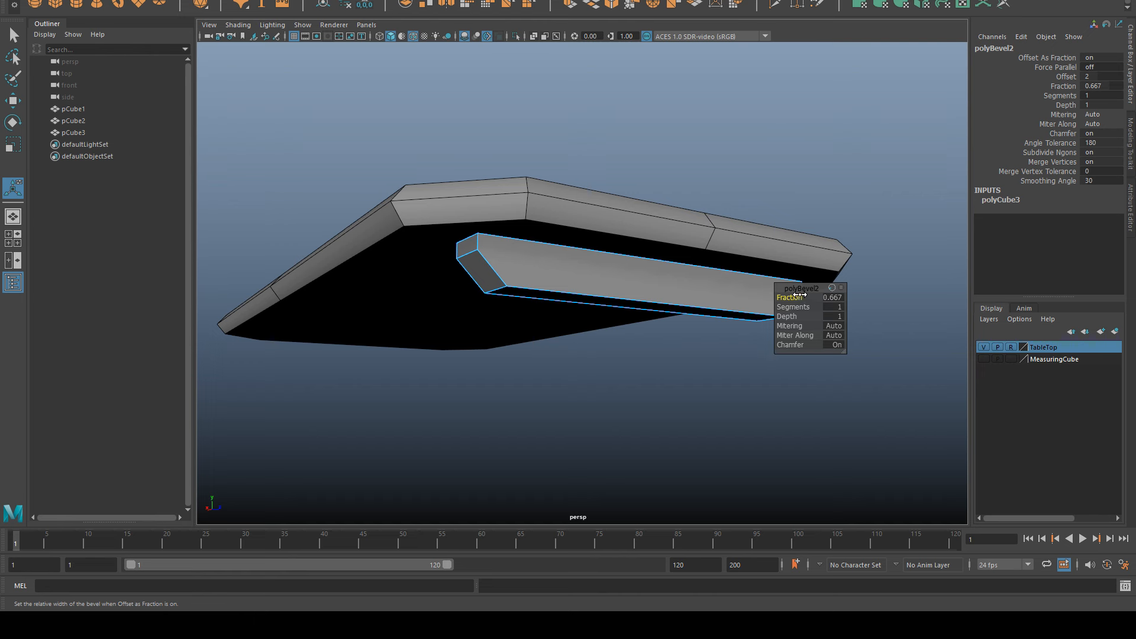
{"action": "left_click_drag", "start_coordinate": [799, 298], "coordinate": [821, 297]}
{"action": "left_click_drag", "start_coordinate": [677, 399], "coordinate": [753, 421], "text": "alt"}
{"action": "key", "text": "alt+Tab"}
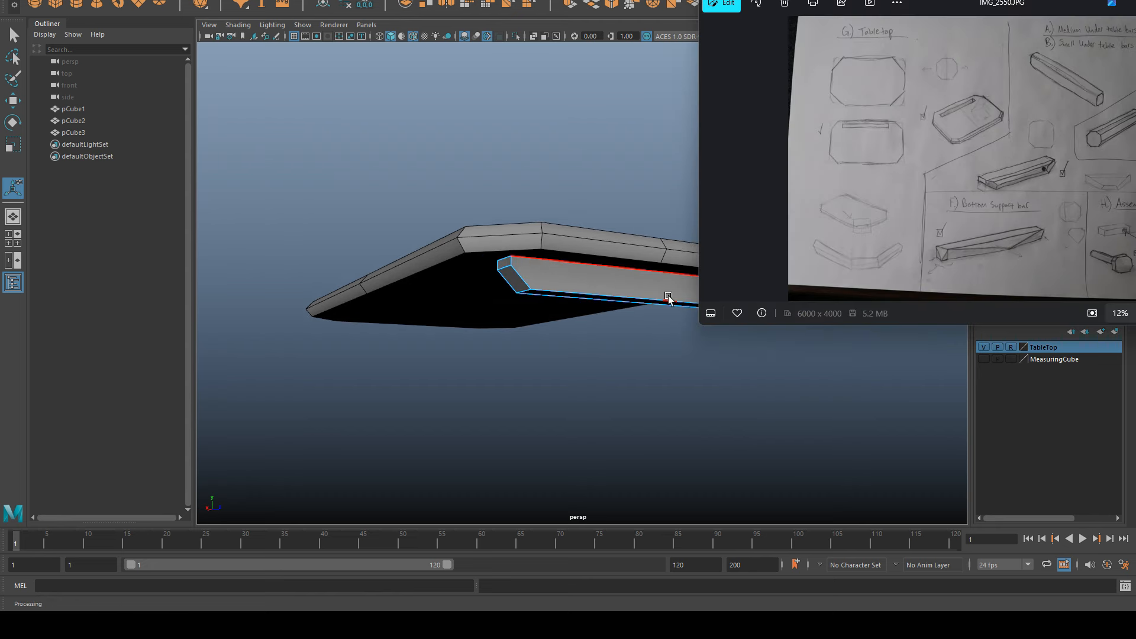
{"action": "scroll", "coordinate": [746, 377], "scroll_direction": "down", "scroll_amount": 3}
{"action": "mouse_move", "coordinate": [745, 377]}
{"action": "left_mouse_down", "text": "alt"}
{"action": "mouse_move", "coordinate": [657, 390]}
{"action": "mouse_move", "coordinate": [811, 193]}
{"action": "mouse_move", "coordinate": [609, 393]}
{"action": "mouse_move", "coordinate": [710, 375]}
{"action": "mouse_move", "coordinate": [660, 398]}
{"action": "mouse_move", "coordinate": [614, 396]}
{"action": "left_mouse_up", "text": "alt"}
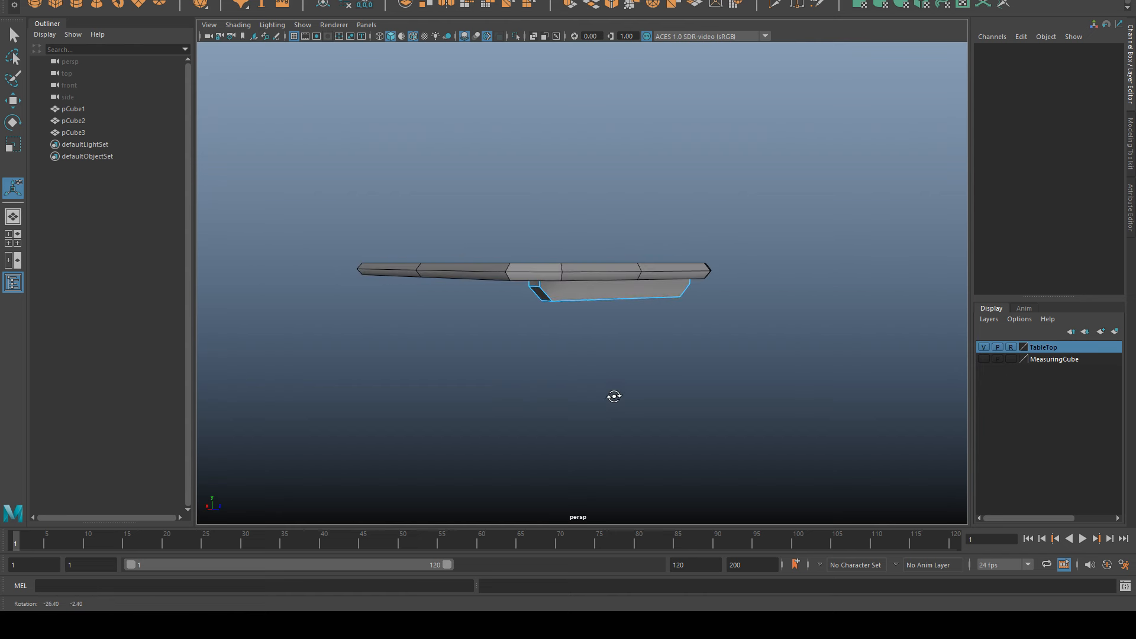
Extrude the long outer side face of the under-table bar.
{"action": "scroll", "coordinate": [614, 396], "scroll_direction": "up", "scroll_amount": 3}
{"action": "key", "text": "alt+Tab"}
{"action": "right_click_drag", "start_coordinate": [578, 293], "coordinate": [581, 325]}
{"action": "left_click_drag", "start_coordinate": [582, 372], "coordinate": [624, 367], "text": "alt"}
{"action": "left_click", "coordinate": [585, 281]}
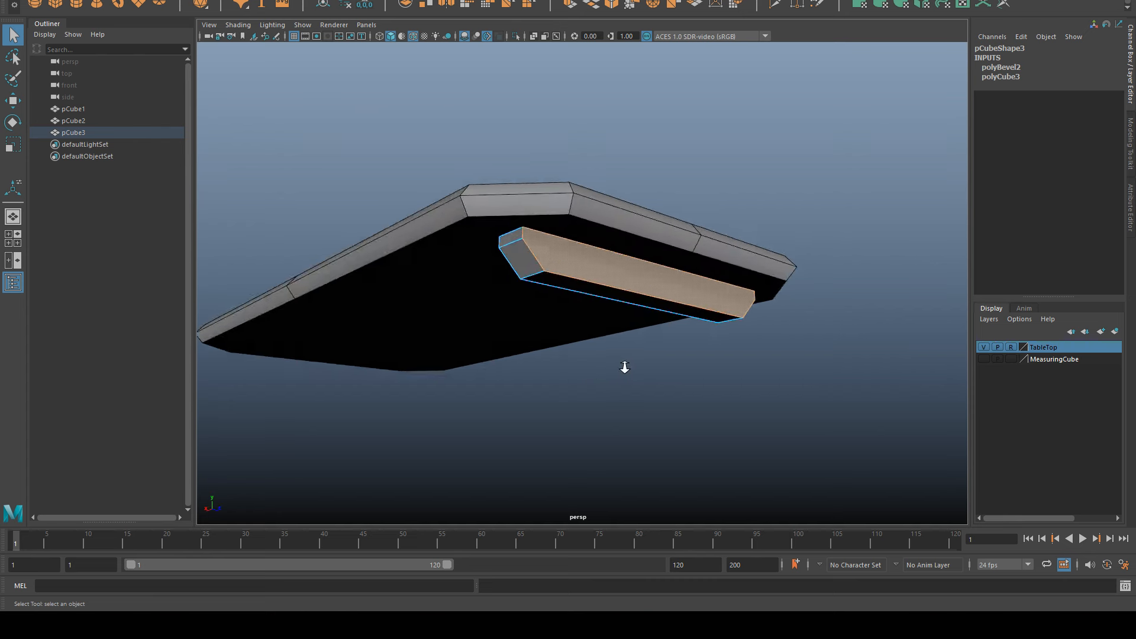
{"action": "scroll", "coordinate": [625, 368], "scroll_direction": "up", "scroll_amount": 3}
{"action": "right_click", "coordinate": [858, 133], "text": "shift"}
{"action": "left_click", "coordinate": [858, 133]}
{"action": "key", "text": "alt+Tab"}
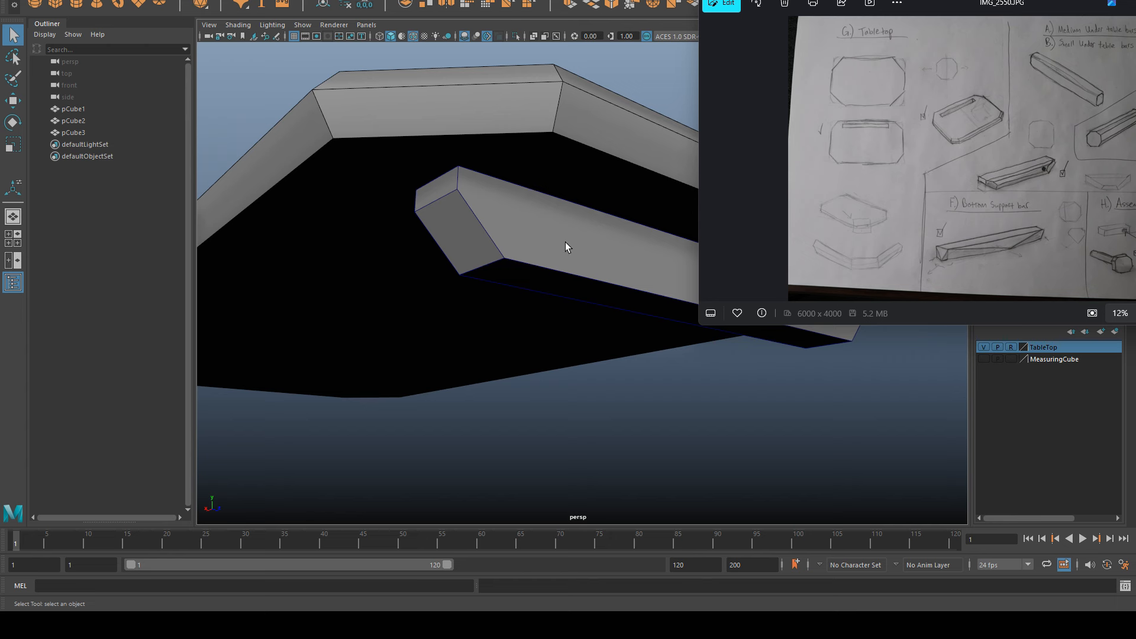
{"action": "left_click", "coordinate": [580, 237]}
{"action": "right_click_drag", "start_coordinate": [580, 236], "coordinate": [579, 264]}
{"action": "left_click", "coordinate": [581, 237]}
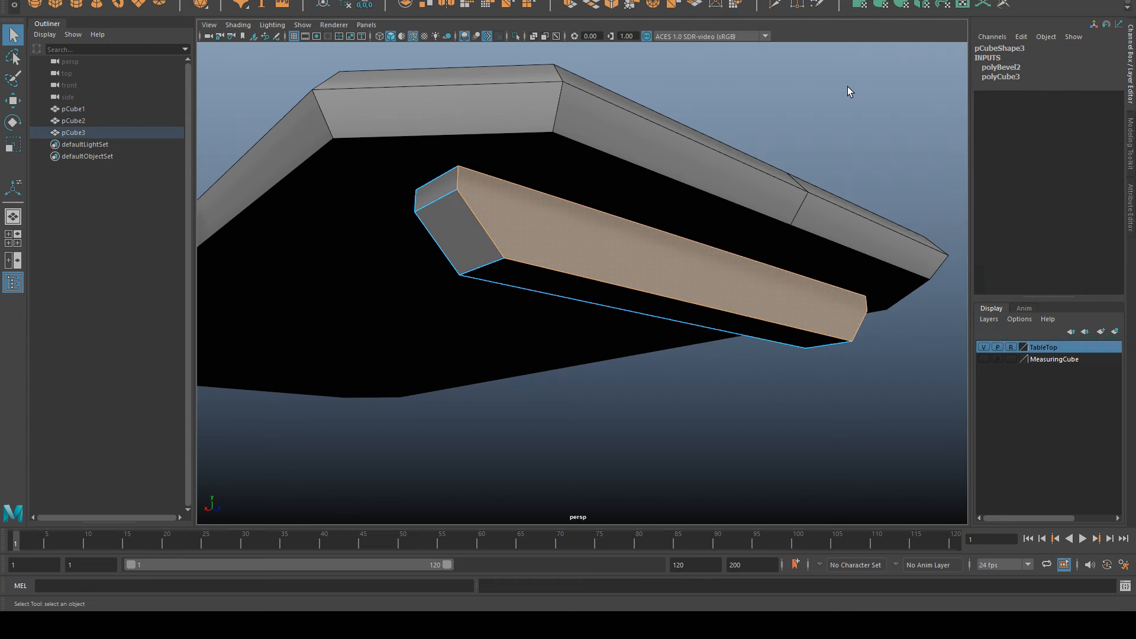
{"action": "right_click_drag", "start_coordinate": [847, 87], "coordinate": [836, 120], "text": "shift"}
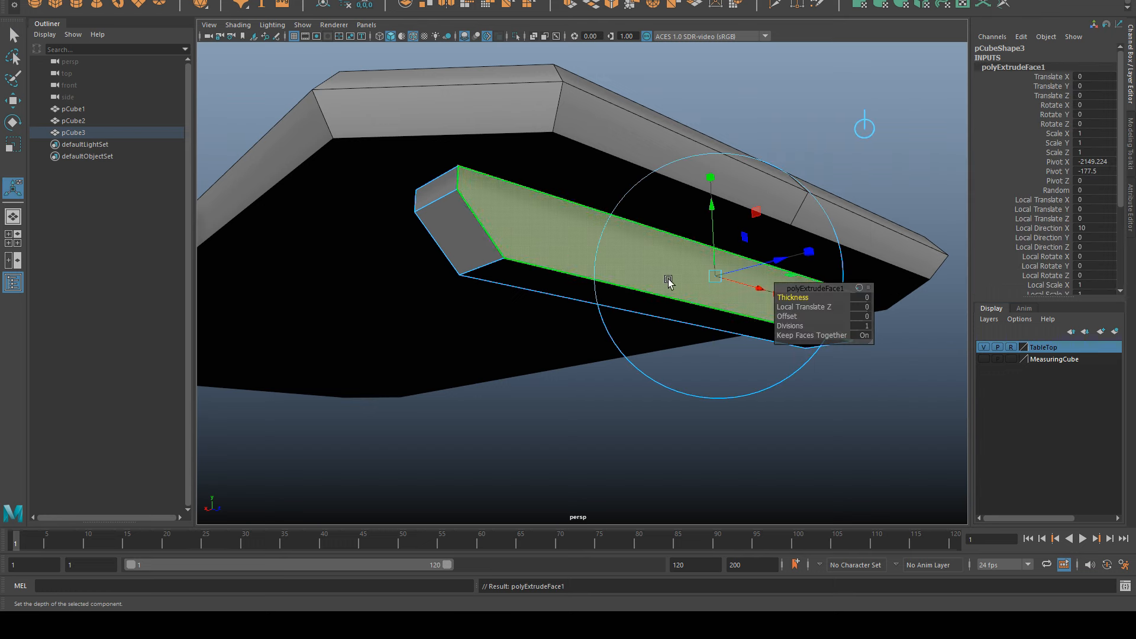
Scale the extruded side face inward along its length and height, matching the sketched bar.
{"action": "key", "text": "e"}
{"action": "key", "text": "r"}
{"action": "left_click_drag", "start_coordinate": [797, 378], "coordinate": [808, 379], "text": "alt"}
{"action": "left_click_drag", "start_coordinate": [703, 272], "coordinate": [694, 272]}
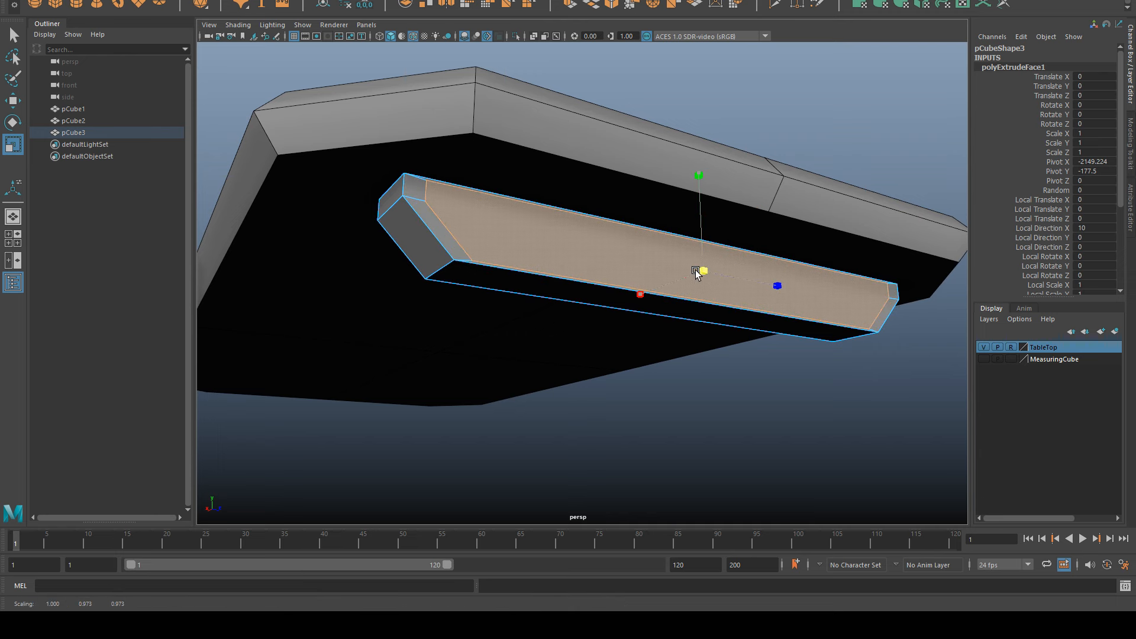
{"action": "left_click_drag", "start_coordinate": [699, 173], "coordinate": [697, 190]}
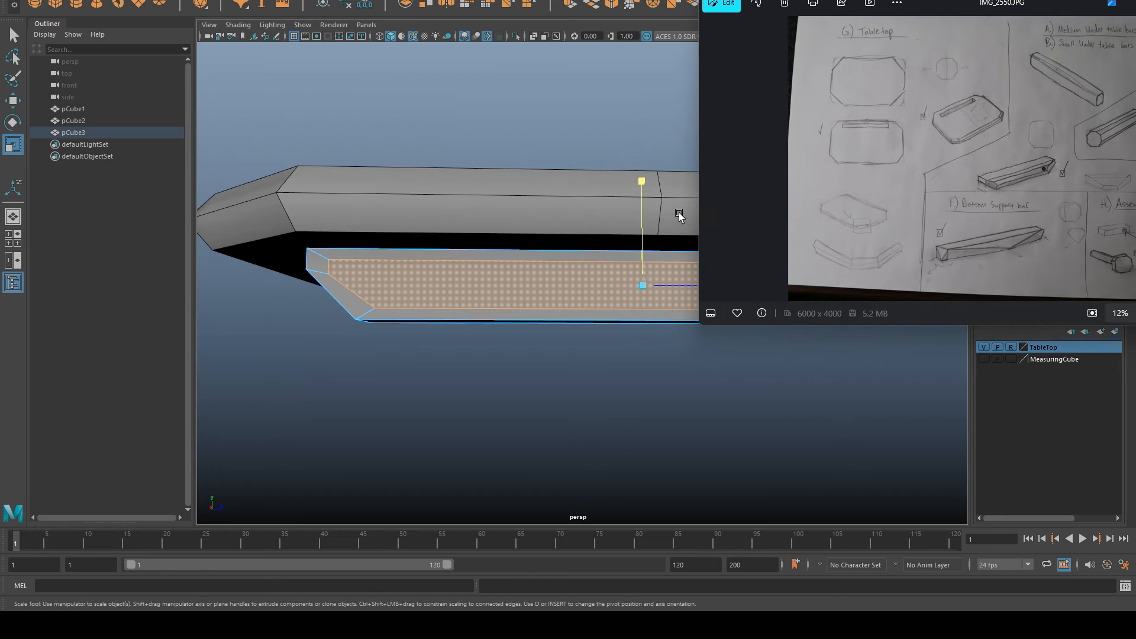
{"action": "left_click_drag", "start_coordinate": [645, 178], "coordinate": [641, 194]}
{"action": "left_click_drag", "start_coordinate": [751, 282], "coordinate": [743, 283]}
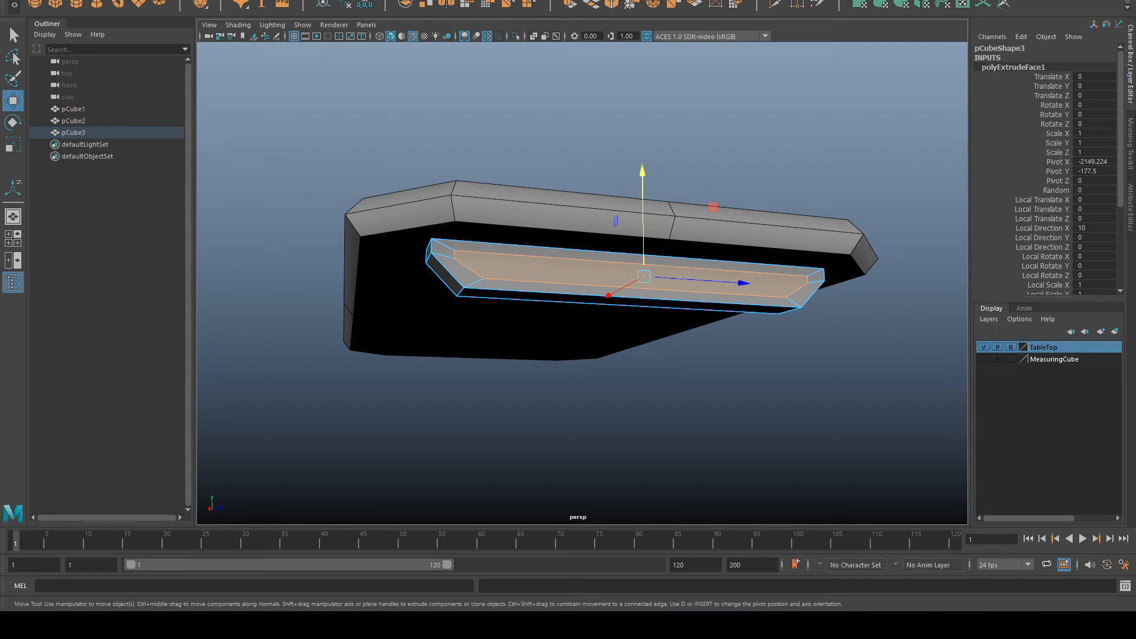
Move the inset side face outward from the bar to about -2189 mm in X.
{"action": "key", "text": "alt+Tab"}
{"action": "key", "text": "alt+Tab"}
{"action": "left_click_drag", "start_coordinate": [717, 310], "coordinate": [764, 385], "text": "alt"}
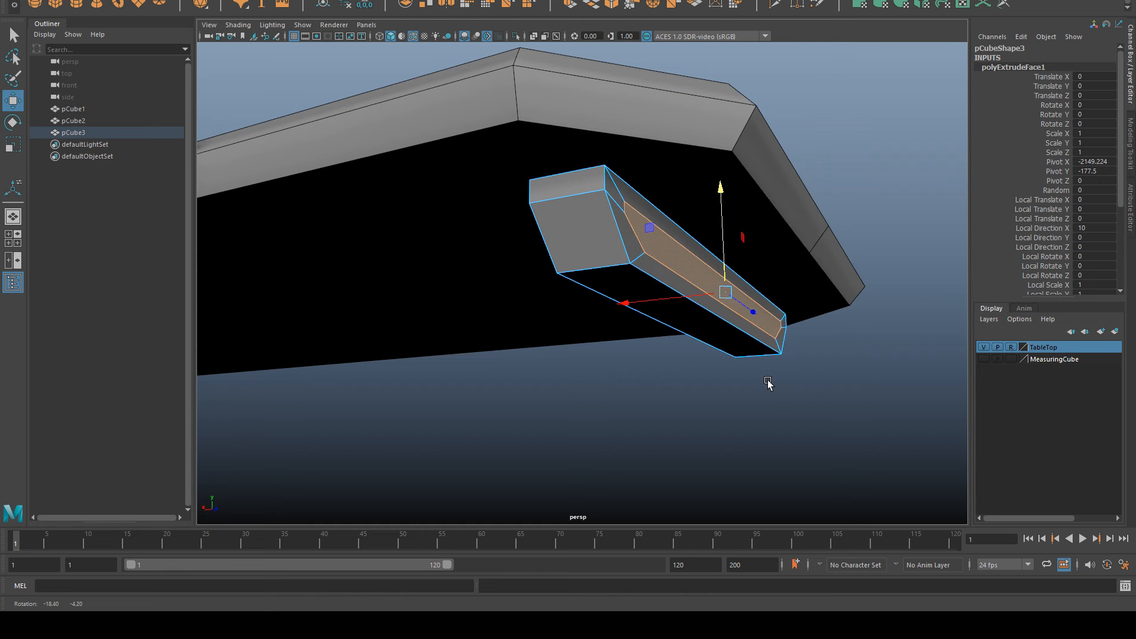
{"action": "left_click_drag", "start_coordinate": [768, 381], "coordinate": [771, 381], "text": "alt"}
{"action": "left_click_drag", "start_coordinate": [687, 295], "coordinate": [700, 295]}
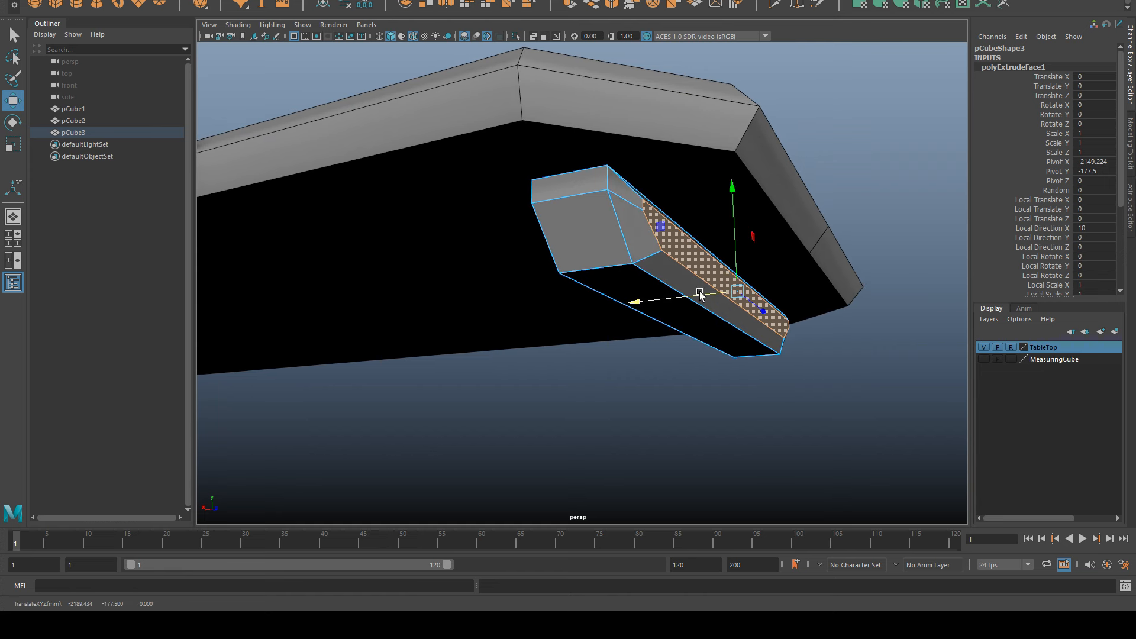
Insert edge loops across the middle of the under-table bar.
{"action": "key", "text": "alt+Tab"}
{"action": "key", "text": "alt+Tab"}
{"action": "left_click_drag", "start_coordinate": [799, 71], "coordinate": [698, 107], "text": "alt"}
{"action": "left_click", "coordinate": [281, 0]}
{"action": "left_click", "coordinate": [320, 39]}
{"action": "left_click", "coordinate": [638, 252]}
{"action": "left_click", "coordinate": [633, 281]}
Complete the centre division with Multi-Cut so it runs across the bar's remaining faces.
{"action": "left_click", "coordinate": [281, 1]}
{"action": "left_click", "coordinate": [342, 63]}
{"action": "left_click_drag", "start_coordinate": [690, 254], "coordinate": [588, 244]}
{"action": "left_click_drag", "start_coordinate": [677, 273], "coordinate": [605, 270]}
{"action": "key", "text": "Return"}
{"action": "left_click_drag", "start_coordinate": [685, 347], "coordinate": [698, 322], "text": "alt"}
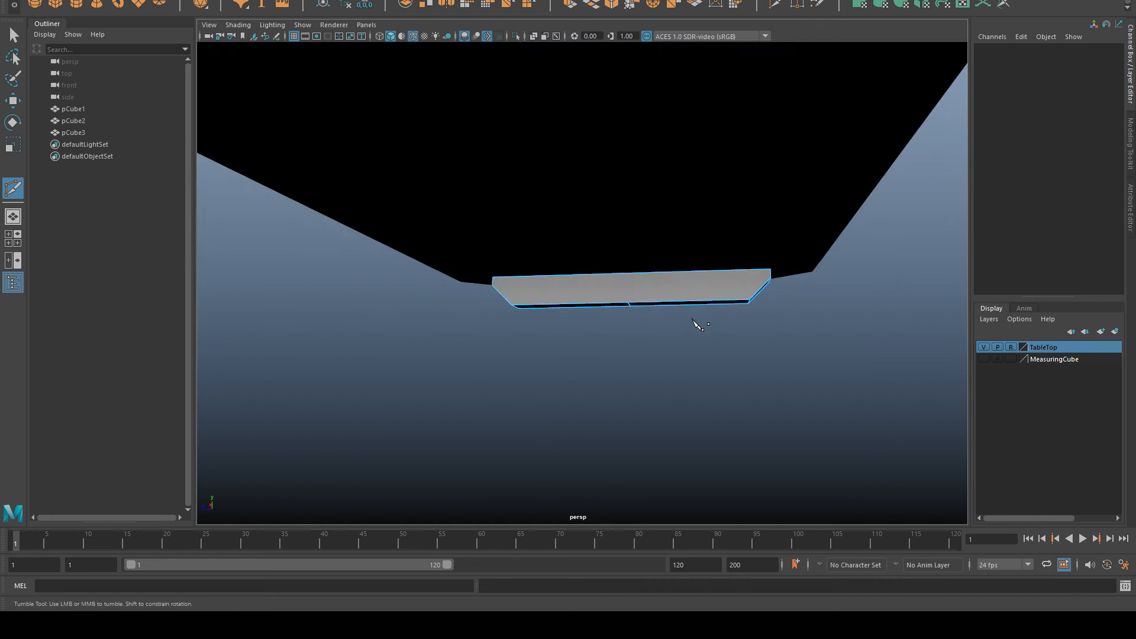
{"action": "left_click", "coordinate": [628, 303]}
{"action": "left_click", "coordinate": [627, 274]}
{"action": "left_click_drag", "start_coordinate": [820, 391], "coordinate": [576, 379], "text": "alt"}
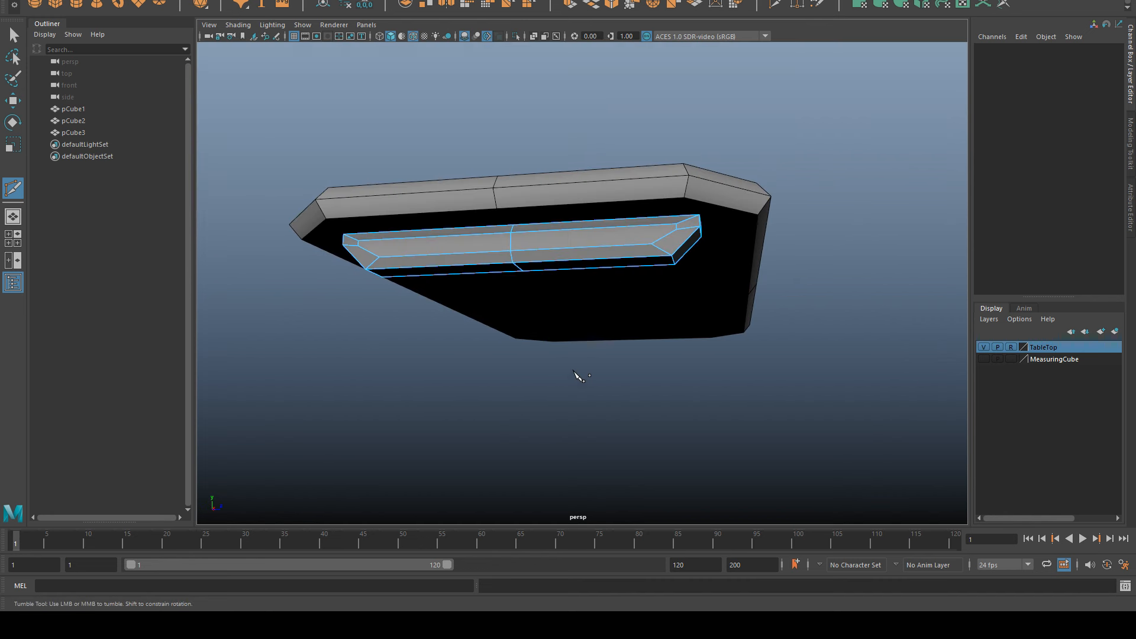
Delete the faces of one half of the bar beyond the centre cut.
{"action": "key", "text": "q"}
{"action": "left_click_drag", "start_coordinate": [763, 340], "coordinate": [644, 99]}
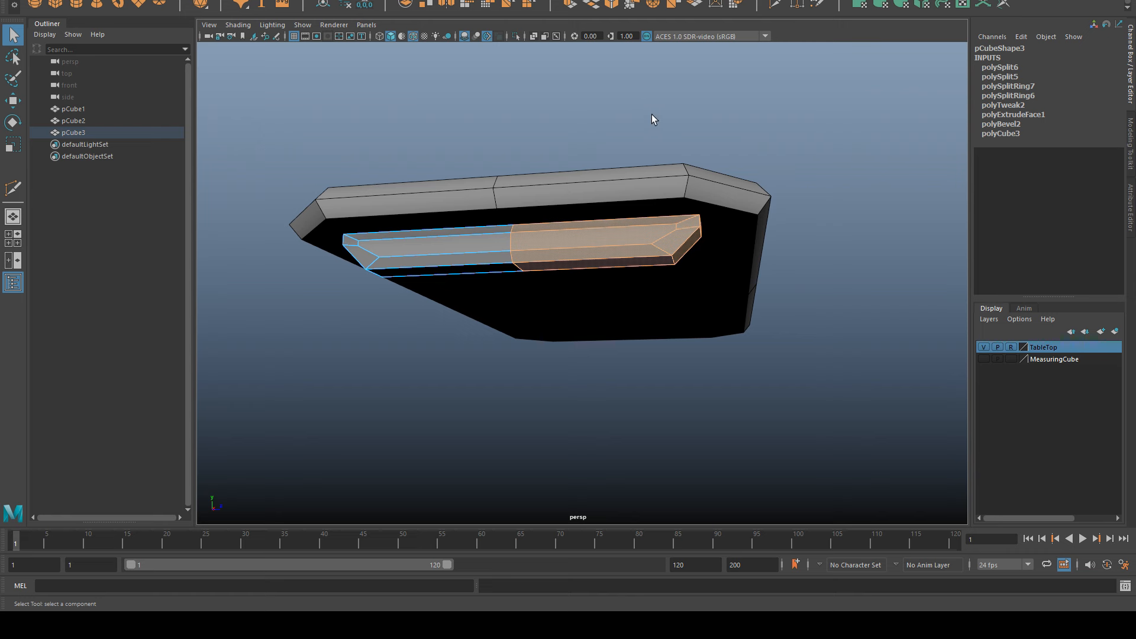
{"action": "left_click", "coordinate": [651, 115]}
Move the lower vertex of the short edge at the inset face's end corner onto the vertex above it.
{"action": "left_click_drag", "start_coordinate": [655, 190], "coordinate": [609, 370], "text": "alt"}
{"action": "scroll", "coordinate": [609, 371], "scroll_direction": "up", "scroll_amount": 5}
{"action": "key", "text": "alt+Tab"}
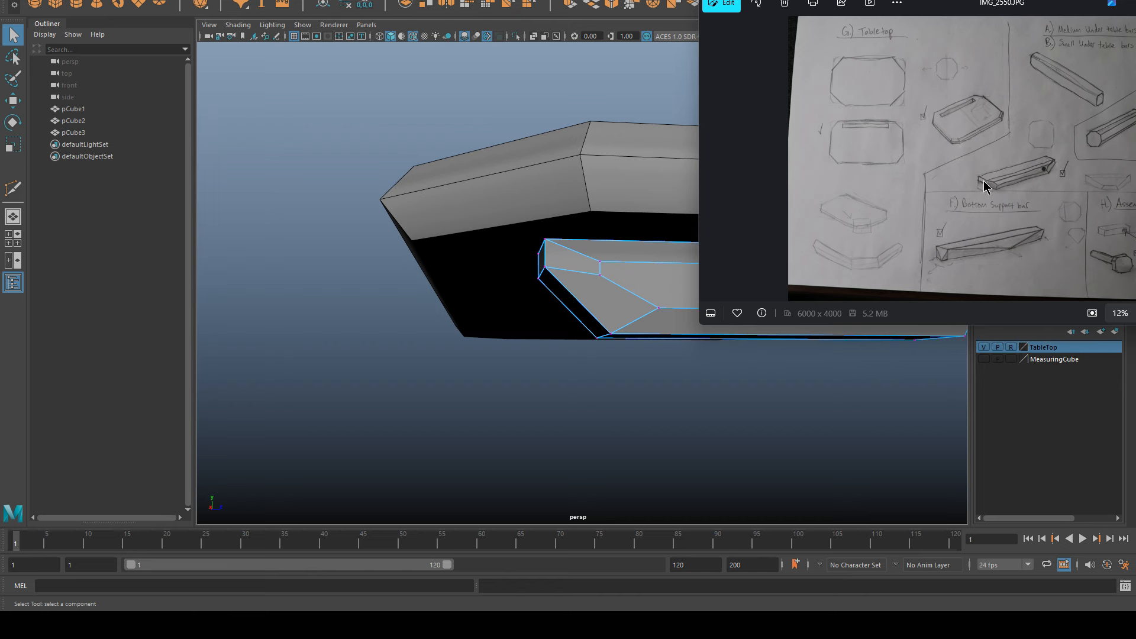
{"action": "key", "text": "alt+Tab"}
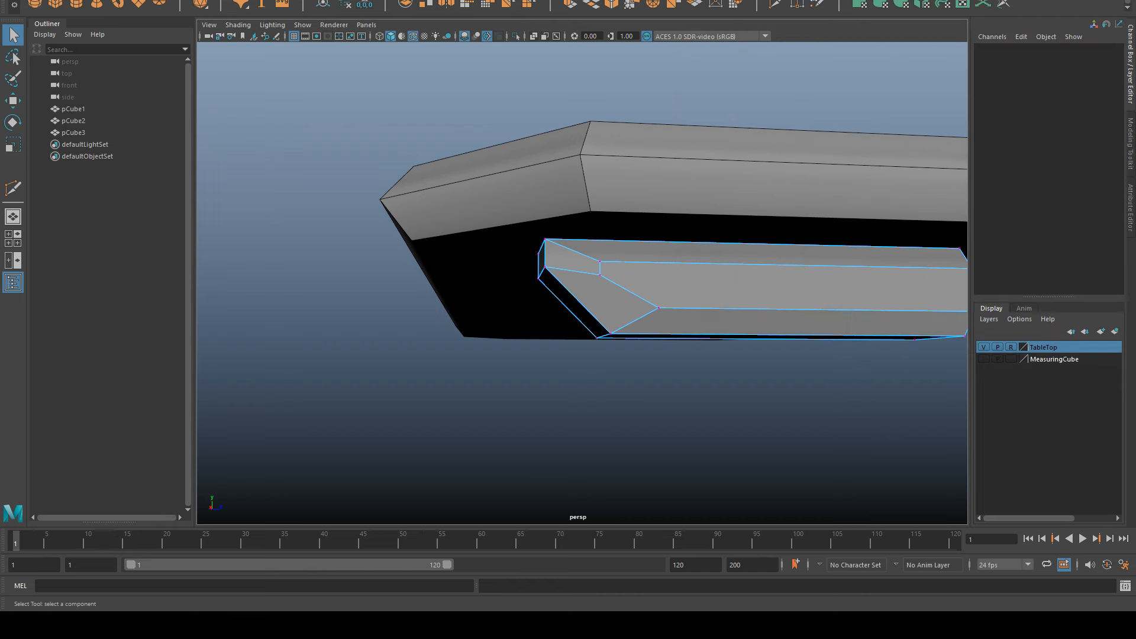
{"action": "left_click_drag", "start_coordinate": [674, 360], "coordinate": [713, 373], "text": "alt"}
{"action": "right_click", "coordinate": [657, 286]}
{"action": "left_click", "coordinate": [657, 253]}
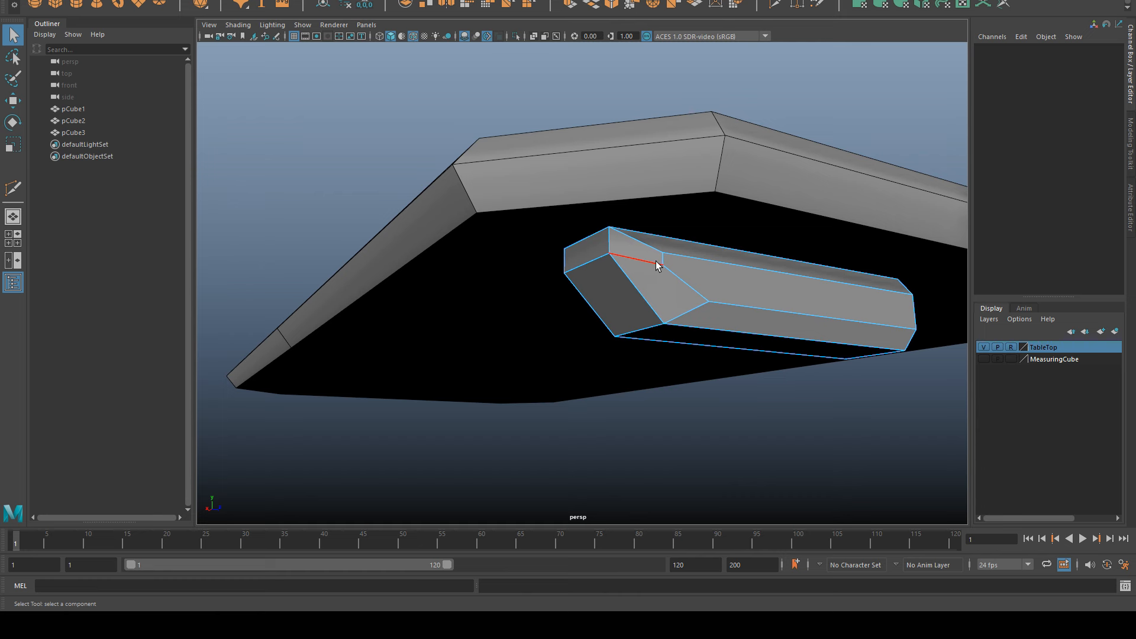
{"action": "right_click_drag", "start_coordinate": [657, 261], "coordinate": [622, 263]}
{"action": "left_click", "coordinate": [664, 265]}
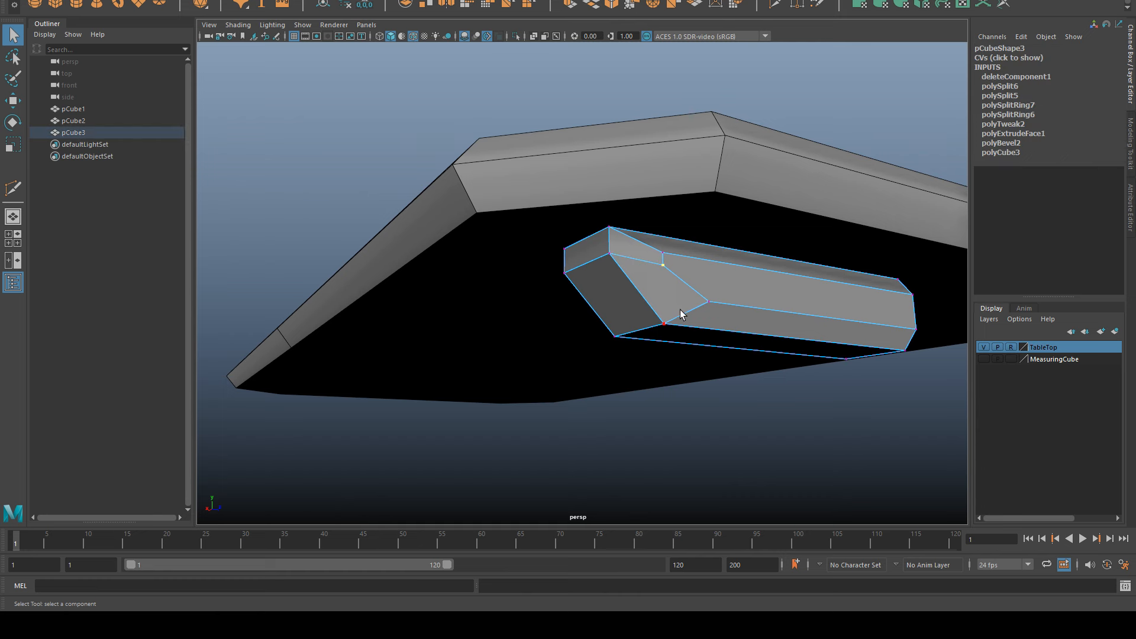
{"action": "key", "text": "w"}
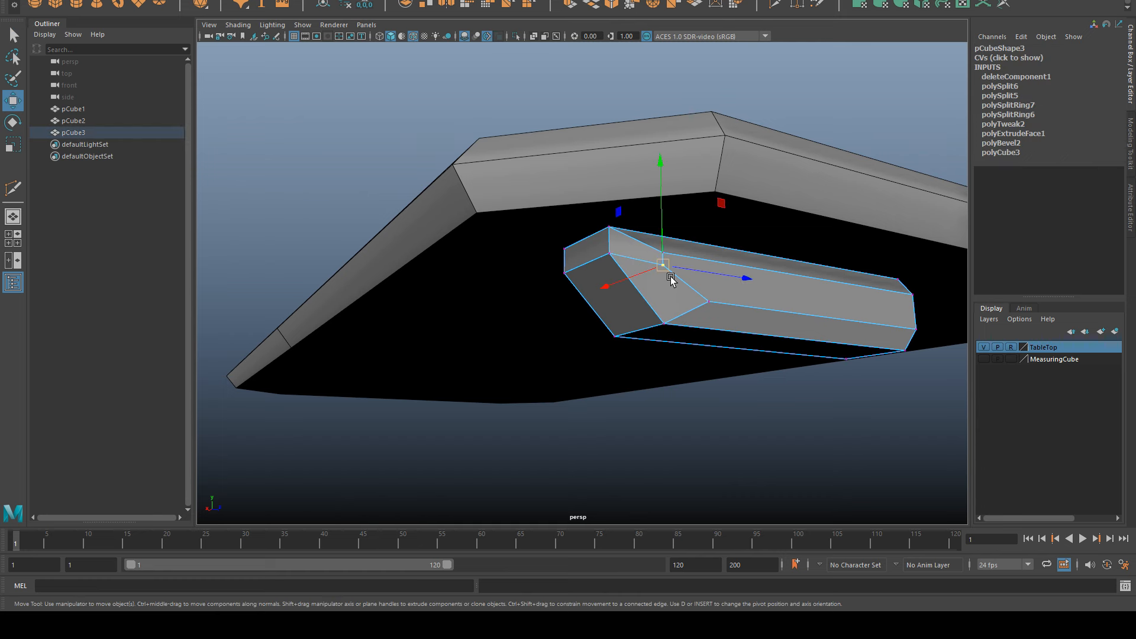
{"action": "left_click_drag", "start_coordinate": [666, 267], "coordinate": [666, 256]}
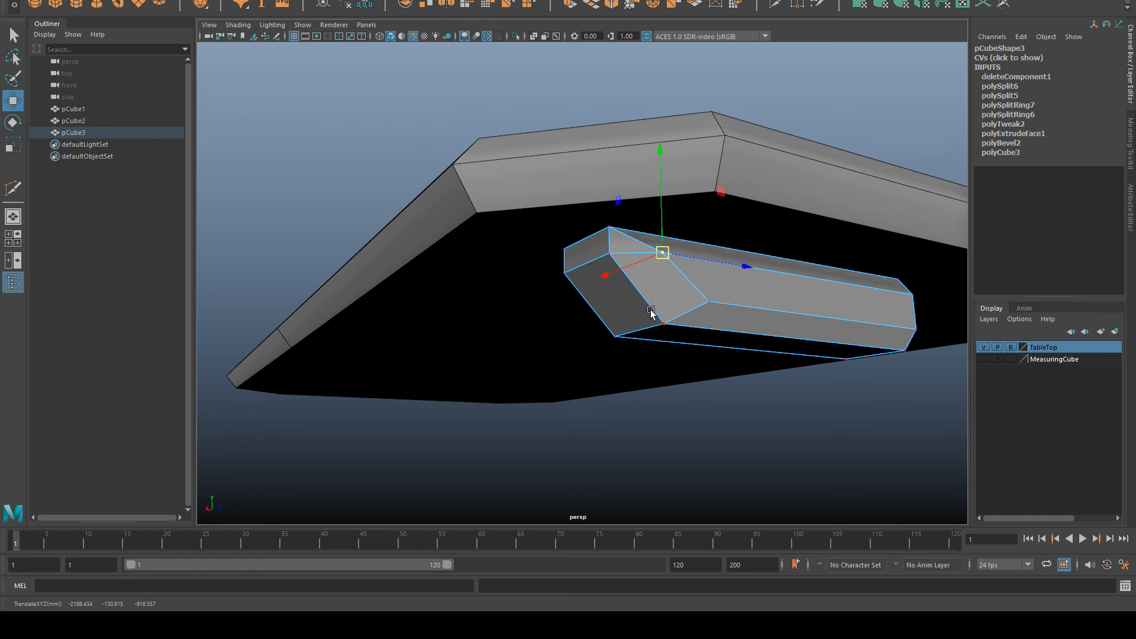
Merge the two coincident vertices at the inset face's end corner.
{"action": "key", "text": "q"}
{"action": "right_click_drag", "start_coordinate": [675, 260], "coordinate": [658, 246]}
{"action": "right_click", "coordinate": [700, 283]}
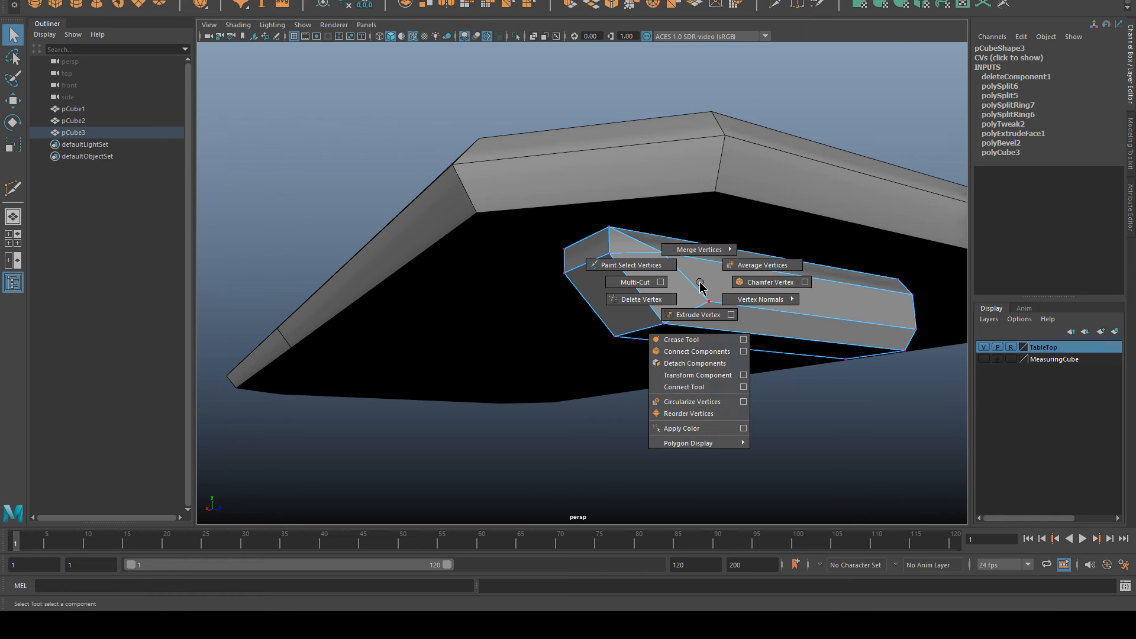
{"action": "right_click_drag", "start_coordinate": [701, 287], "coordinate": [701, 219]}
Test the merged corner by moving its vertex downward, and undo the move.
{"action": "right_click_drag", "start_coordinate": [667, 256], "coordinate": [615, 259]}
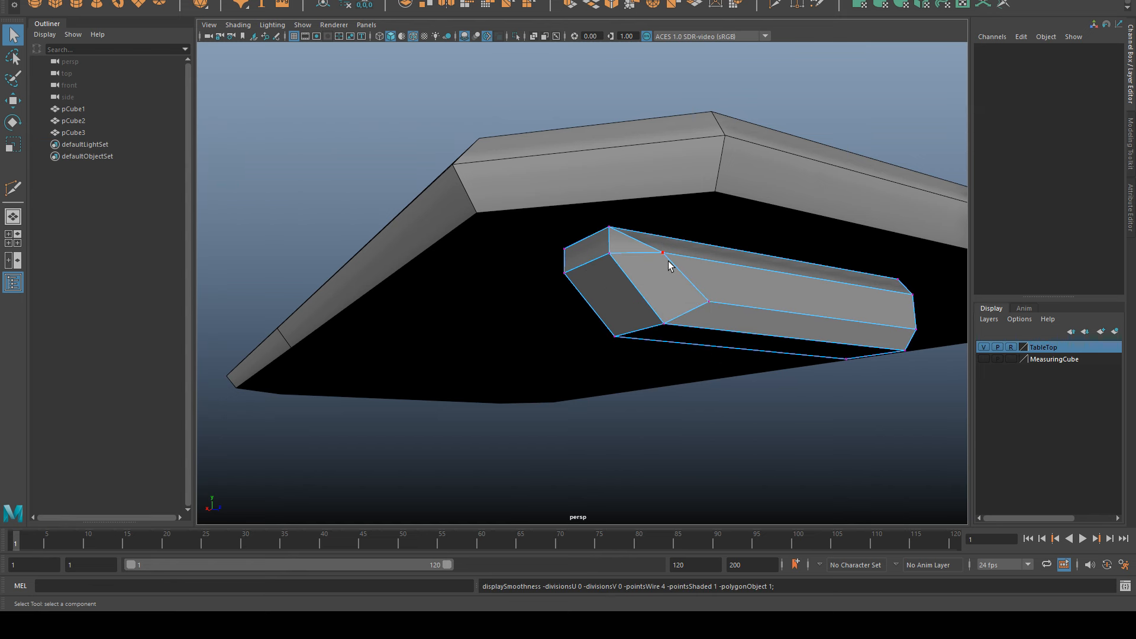
{"action": "left_click", "coordinate": [668, 257]}
{"action": "key", "text": "w"}
{"action": "left_click_drag", "start_coordinate": [664, 255], "coordinate": [672, 333]}
{"action": "key", "text": "ctrl+z"}
Delete the redundant edge between the merged corner and the bar's end, and compare the half bar with the sketch.
{"action": "right_click_drag", "start_coordinate": [646, 262], "coordinate": [647, 233]}
{"action": "left_click", "coordinate": [638, 255]}
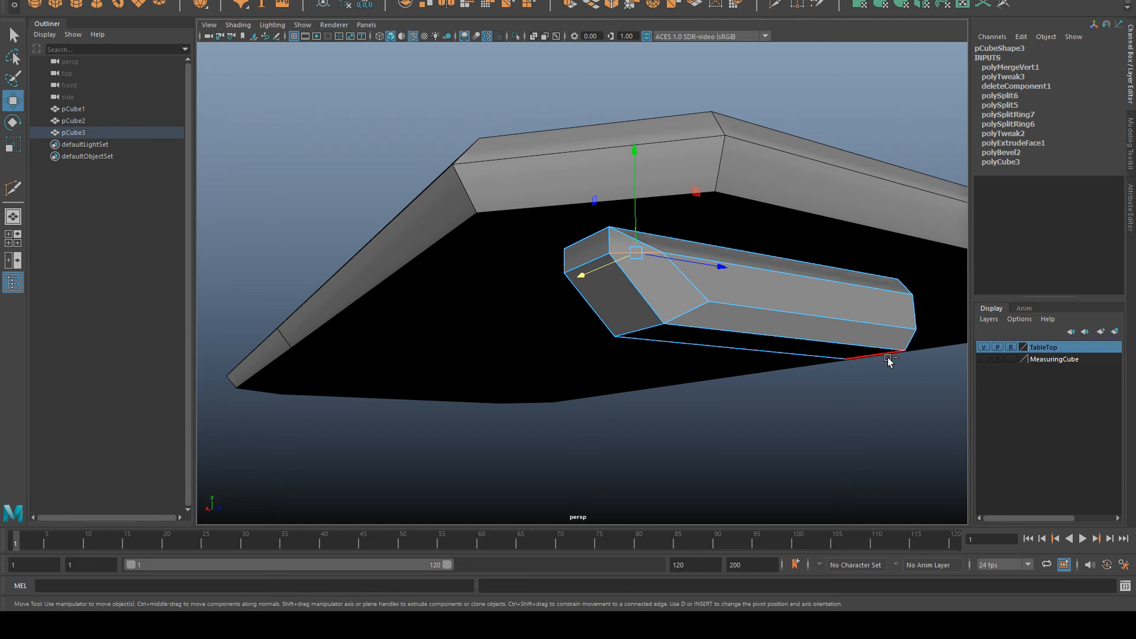
{"action": "key", "text": "Delete"}
{"action": "left_click_drag", "start_coordinate": [887, 358], "coordinate": [729, 296], "text": "alt"}
{"action": "right_click_drag", "start_coordinate": [724, 311], "coordinate": [755, 301]}
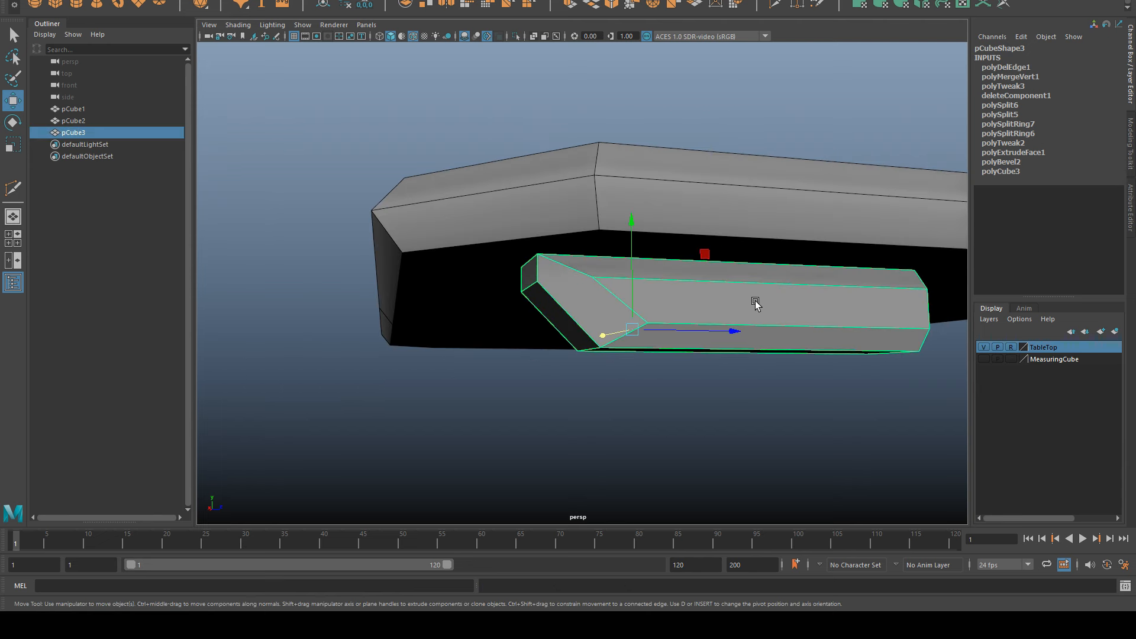
{"action": "scroll", "coordinate": [746, 319], "scroll_direction": "down", "scroll_amount": 5}
{"action": "left_click", "coordinate": [685, 444]}
{"action": "mouse_move", "coordinate": [737, 446]}
{"action": "left_mouse_down", "text": "alt"}
{"action": "mouse_move", "coordinate": [688, 437]}
{"action": "mouse_move", "coordinate": [807, 449]}
{"action": "mouse_move", "coordinate": [779, 442]}
{"action": "mouse_move", "coordinate": [802, 426]}
{"action": "mouse_move", "coordinate": [825, 450]}
{"action": "mouse_move", "coordinate": [745, 448]}
{"action": "left_mouse_up", "text": "alt"}
{"action": "key", "text": "alt+Tab"}
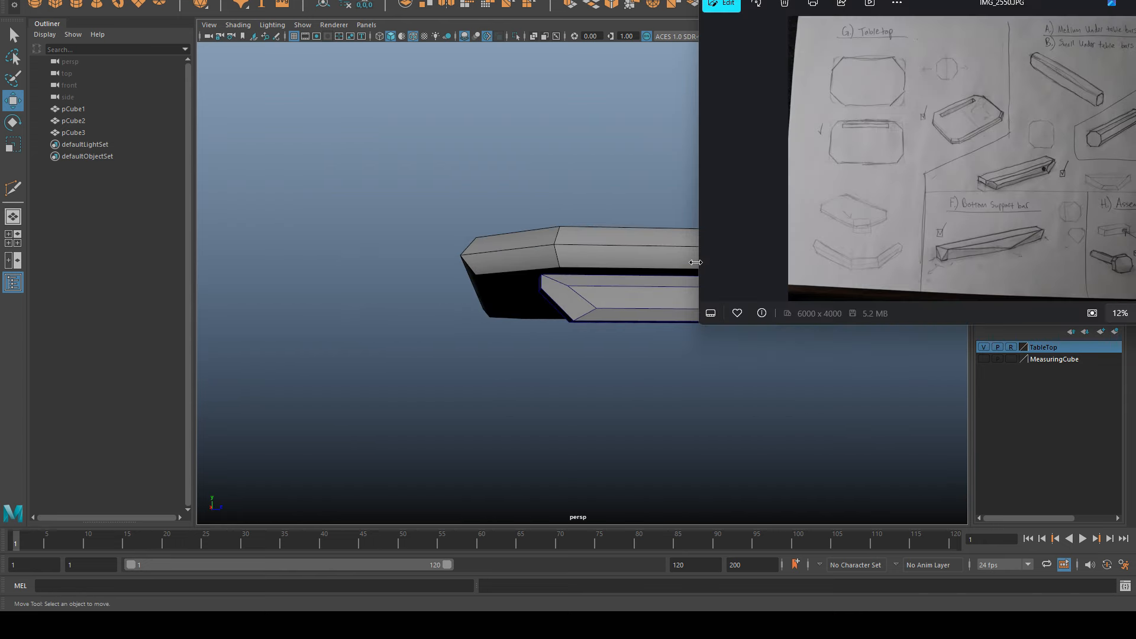
{"action": "key", "text": "alt+Tab"}
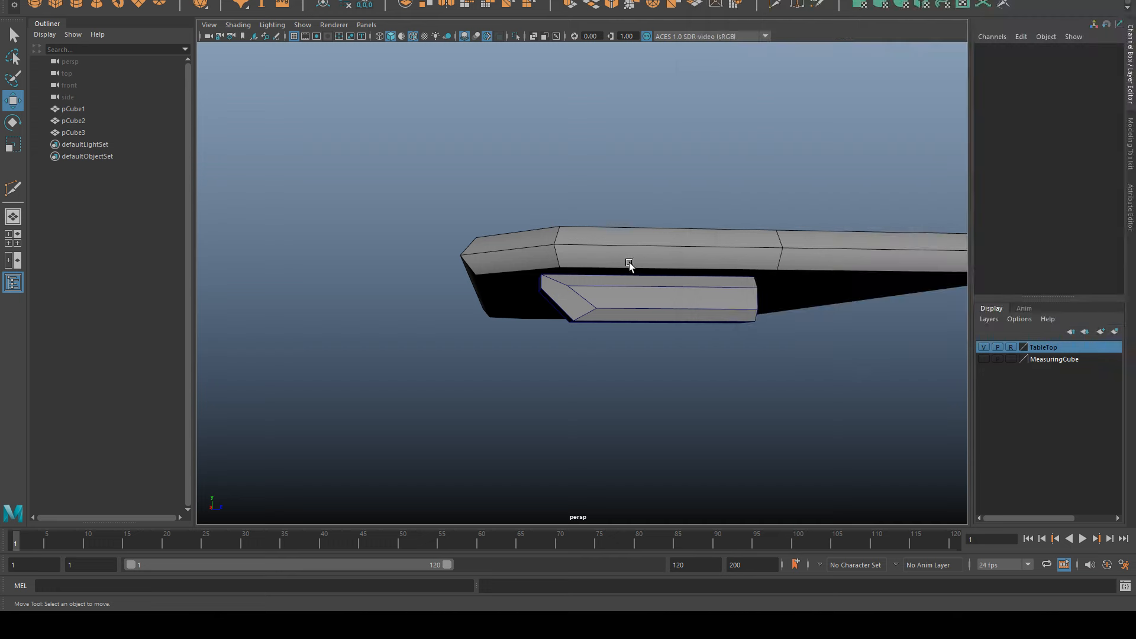
Select the upper long edge of the bar's protruding side face and shift it slightly downward.
{"action": "scroll", "coordinate": [615, 295], "scroll_direction": "up", "scroll_amount": 2}
{"action": "right_click_drag", "start_coordinate": [617, 311], "coordinate": [569, 299]}
{"action": "left_click_drag", "start_coordinate": [568, 299], "coordinate": [751, 303], "text": "alt"}
{"action": "right_click_drag", "start_coordinate": [751, 299], "coordinate": [751, 277]}
{"action": "left_click", "coordinate": [754, 301]}
{"action": "left_click_drag", "start_coordinate": [754, 353], "coordinate": [662, 347], "text": "alt"}
{"action": "left_click", "coordinate": [495, 270]}
{"action": "left_click", "coordinate": [528, 287]}
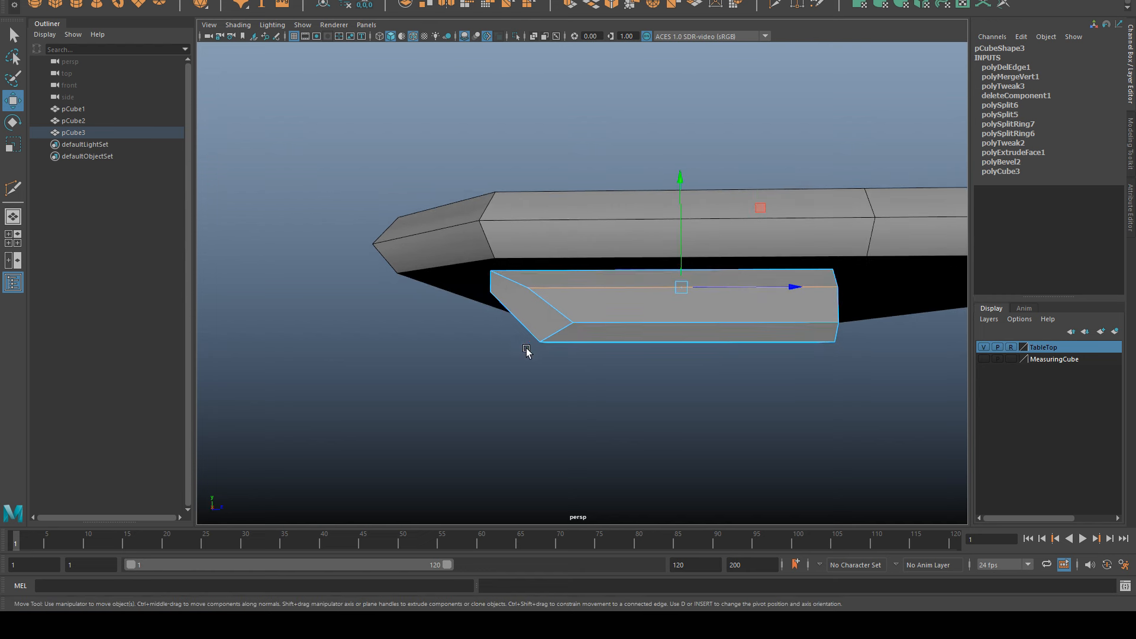
{"action": "left_click_drag", "start_coordinate": [677, 189], "coordinate": [685, 197]}
{"action": "left_click", "coordinate": [625, 324], "text": "shift"}
{"action": "left_click", "coordinate": [566, 315], "text": "shift"}
{"action": "left_click", "coordinate": [702, 394]}
{"action": "left_click_drag", "start_coordinate": [702, 393], "coordinate": [593, 443], "text": "alt"}
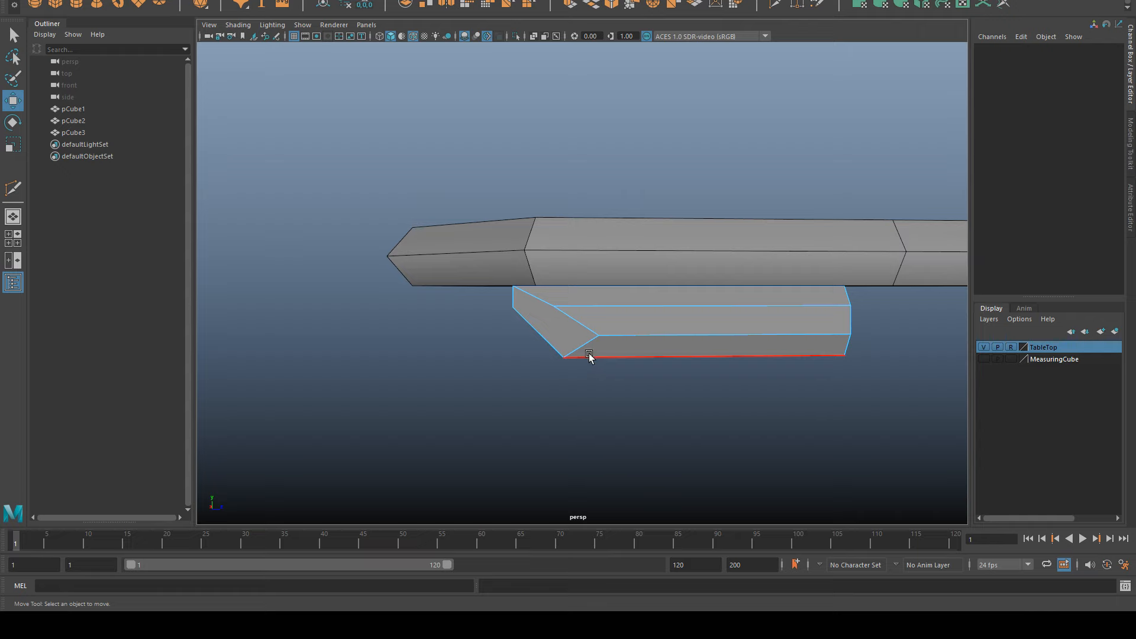
Try to move the lower corner of the bar's end along its length, and undo the move.
{"action": "right_click_drag", "start_coordinate": [560, 366], "coordinate": [515, 316]}
{"action": "left_click_drag", "start_coordinate": [583, 387], "coordinate": [532, 349]}
{"action": "mouse_move", "coordinate": [572, 441]}
{"action": "left_mouse_down", "text": "alt"}
{"action": "mouse_move", "coordinate": [598, 418]}
{"action": "mouse_move", "coordinate": [739, 384]}
{"action": "mouse_move", "coordinate": [570, 421]}
{"action": "left_mouse_up", "text": "alt"}
{"action": "left_click_drag", "start_coordinate": [665, 339], "coordinate": [679, 333]}
{"action": "key", "text": "ctrl+z"}
Move the small upright face at the bar's end slightly inward along the bar's length.
{"action": "left_click_drag", "start_coordinate": [675, 379], "coordinate": [676, 343], "text": "alt"}
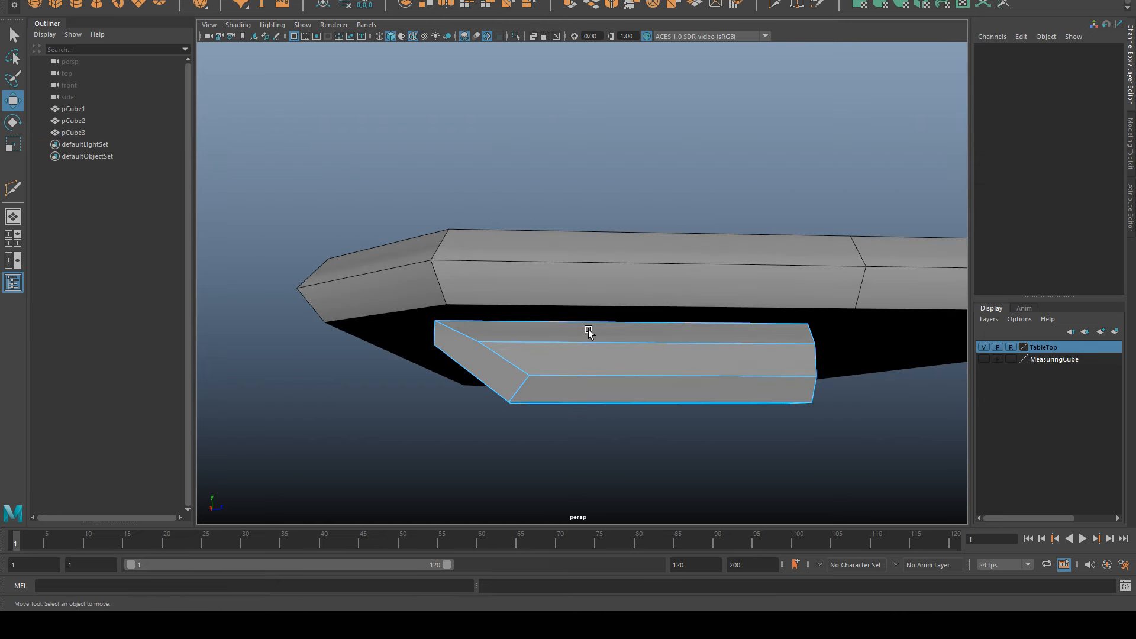
{"action": "left_click_drag", "start_coordinate": [589, 330], "coordinate": [588, 337], "text": "alt"}
{"action": "middle_click_drag", "start_coordinate": [589, 337], "coordinate": [673, 323], "text": "alt"}
{"action": "right_click_drag", "start_coordinate": [673, 323], "coordinate": [685, 363], "text": "alt"}
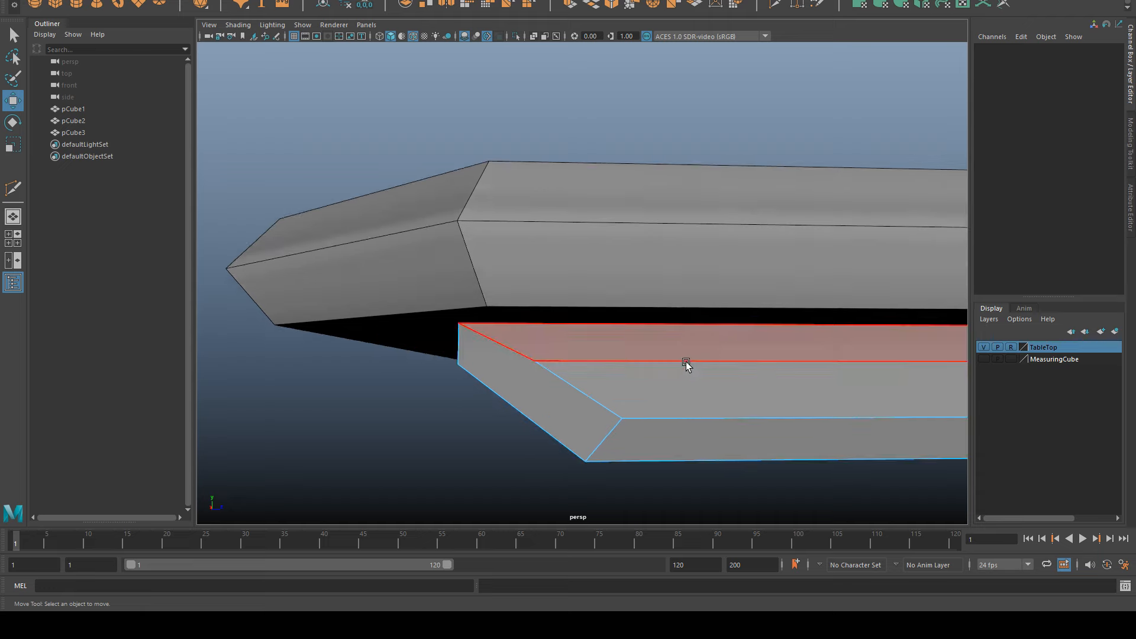
{"action": "left_click_drag", "start_coordinate": [685, 362], "coordinate": [766, 355], "text": "alt"}
{"action": "left_click", "coordinate": [382, 320]}
{"action": "left_click_drag", "start_coordinate": [630, 411], "coordinate": [535, 417], "text": "alt"}
{"action": "left_click_drag", "start_coordinate": [577, 342], "coordinate": [597, 352]}
{"action": "left_click_drag", "start_coordinate": [587, 409], "coordinate": [678, 414], "text": "alt"}
Select the lower edge of the small upright face at the bar's end and move it slightly downward.
{"action": "right_click_drag", "start_coordinate": [448, 362], "coordinate": [455, 279]}
{"action": "left_click", "coordinate": [457, 342]}
{"action": "left_click_drag", "start_coordinate": [535, 395], "coordinate": [429, 405], "text": "alt"}
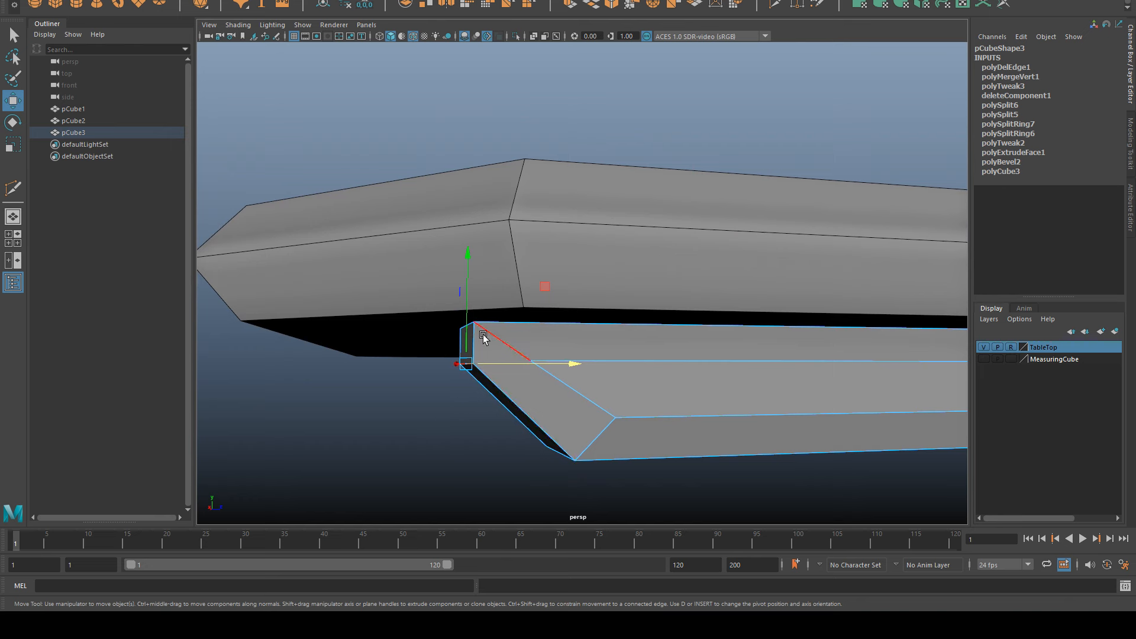
{"action": "left_click_drag", "start_coordinate": [538, 405], "coordinate": [522, 405], "text": "alt"}
{"action": "left_click_drag", "start_coordinate": [743, 486], "coordinate": [726, 473], "text": "alt"}
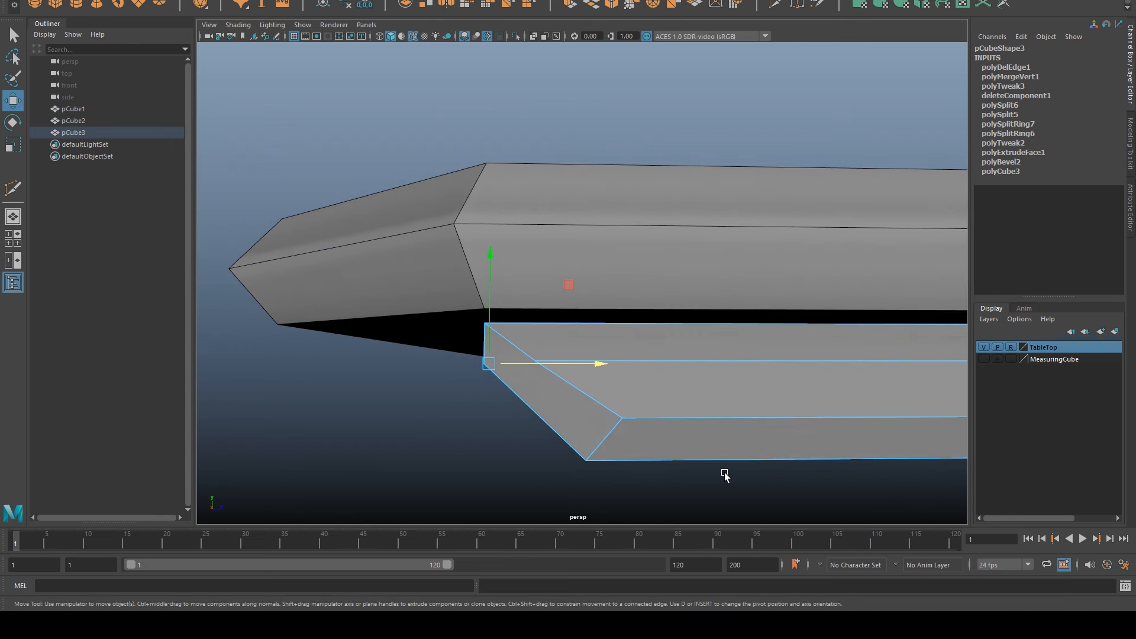
{"action": "left_click_drag", "start_coordinate": [492, 255], "coordinate": [491, 272]}
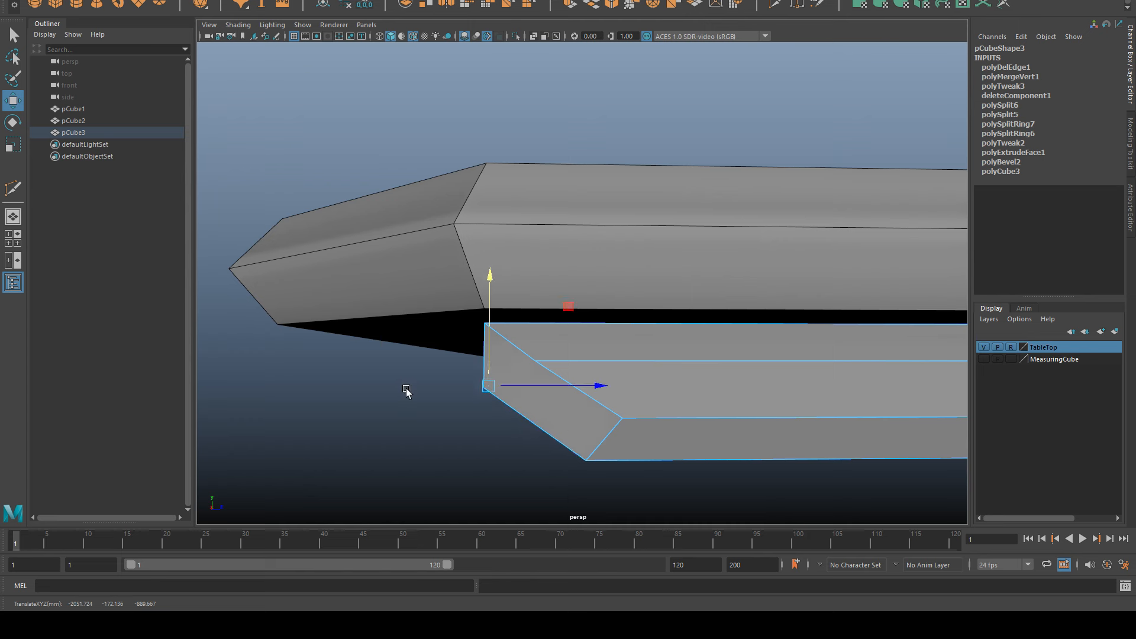
{"action": "left_click", "coordinate": [406, 393]}
Inspect the half bar from below and from its end, and compare its shape with the reference sketch.
{"action": "right_click_drag", "start_coordinate": [612, 299], "coordinate": [747, 138]}
{"action": "left_click_drag", "start_coordinate": [747, 138], "coordinate": [564, 324], "text": "alt"}
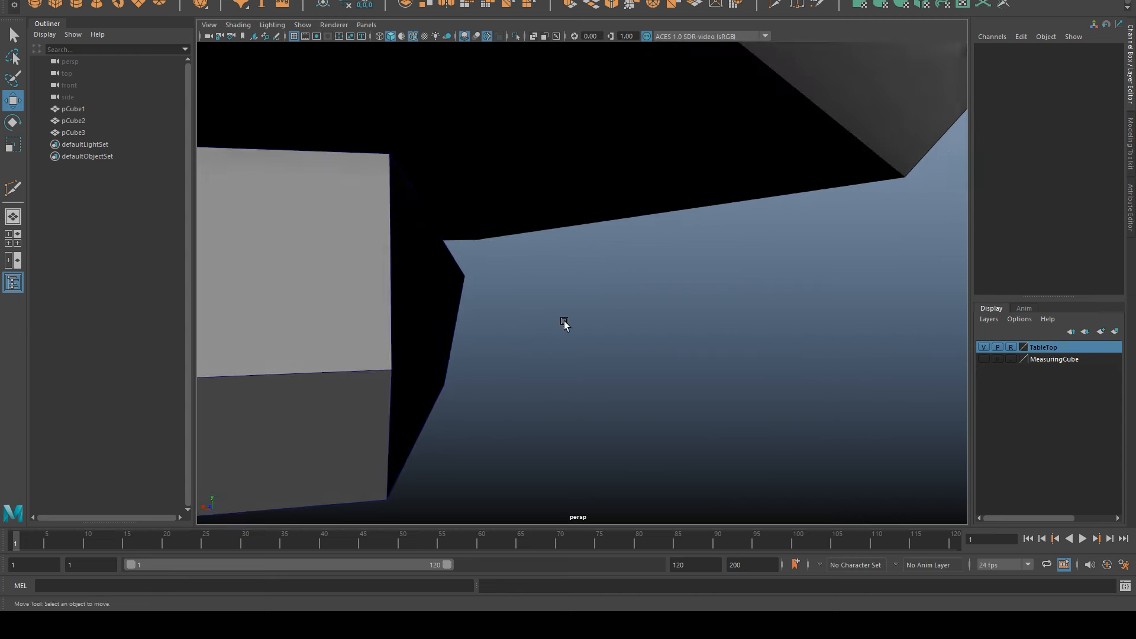
{"action": "left_click_drag", "start_coordinate": [425, 295], "coordinate": [613, 294], "text": "alt"}
{"action": "left_click_drag", "start_coordinate": [587, 339], "coordinate": [697, 426], "text": "alt"}
{"action": "right_click_drag", "start_coordinate": [717, 290], "coordinate": [792, 258]}
{"action": "left_click_drag", "start_coordinate": [784, 393], "coordinate": [655, 350], "text": "alt"}
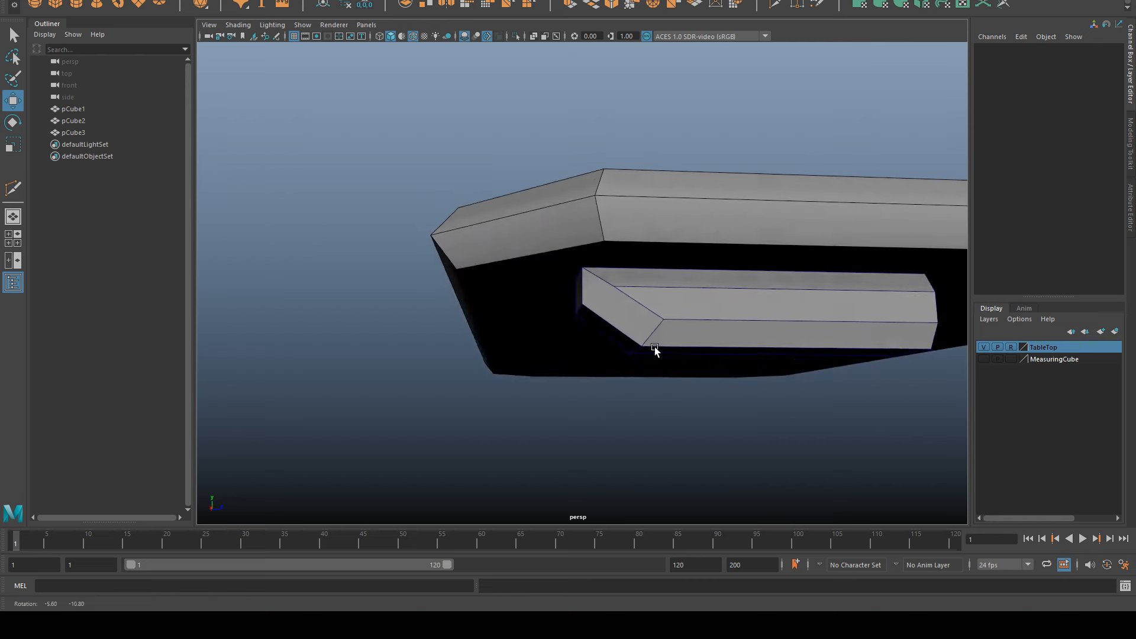
{"action": "left_click_drag", "start_coordinate": [655, 350], "coordinate": [670, 349], "text": "alt"}
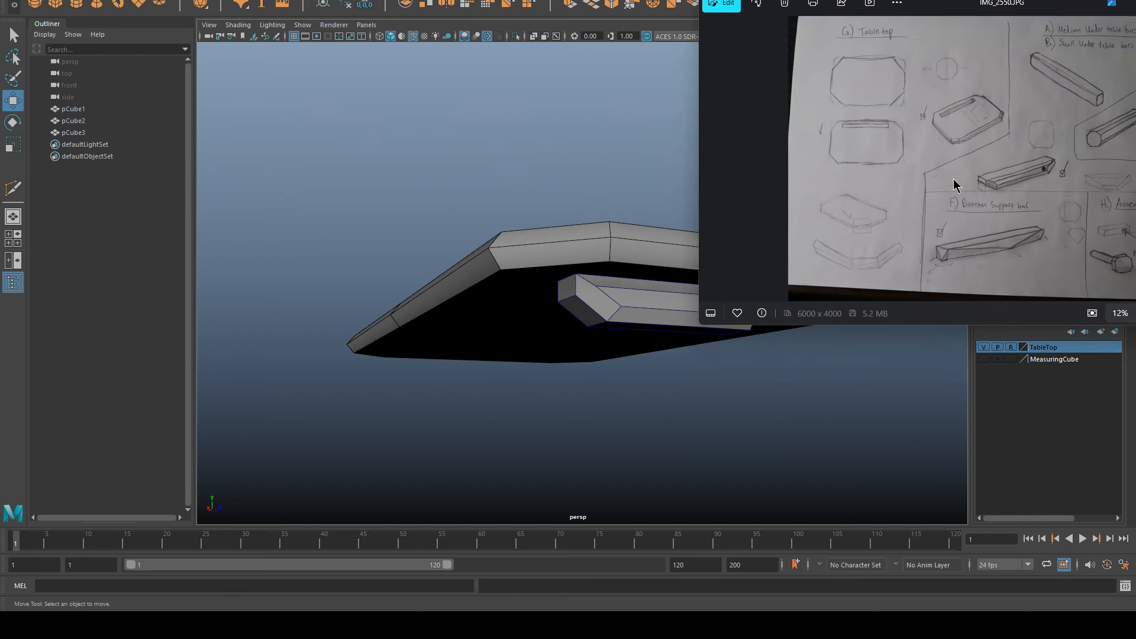
{"action": "left_click", "coordinate": [807, 391]}
{"action": "left_click_drag", "start_coordinate": [806, 391], "coordinate": [719, 398], "text": "alt"}
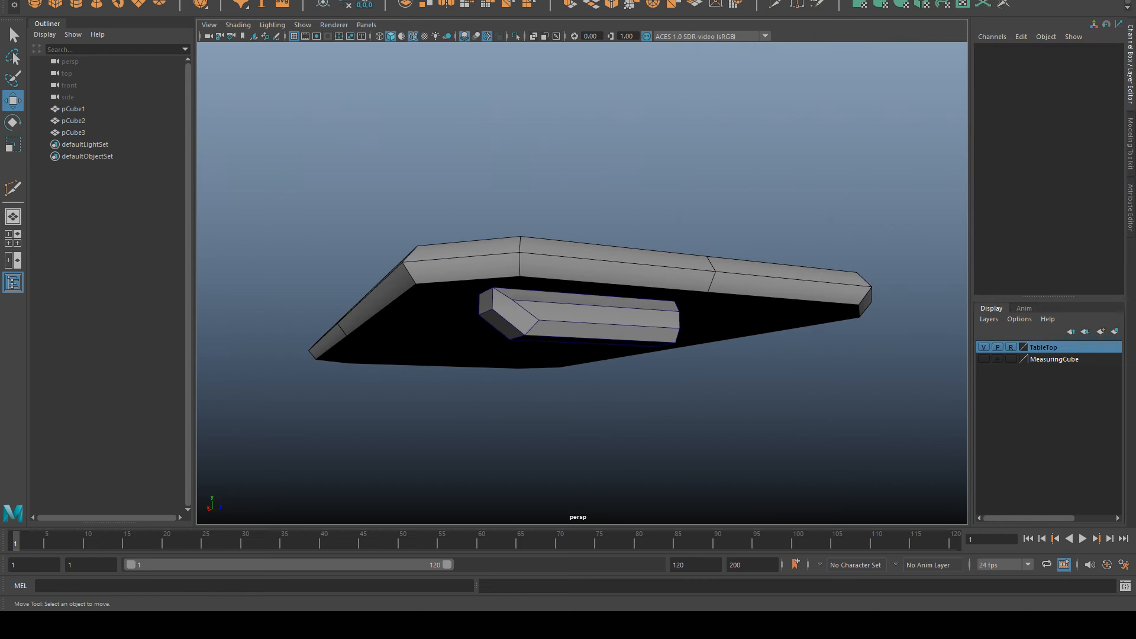
{"action": "key", "text": "alt+Tab"}
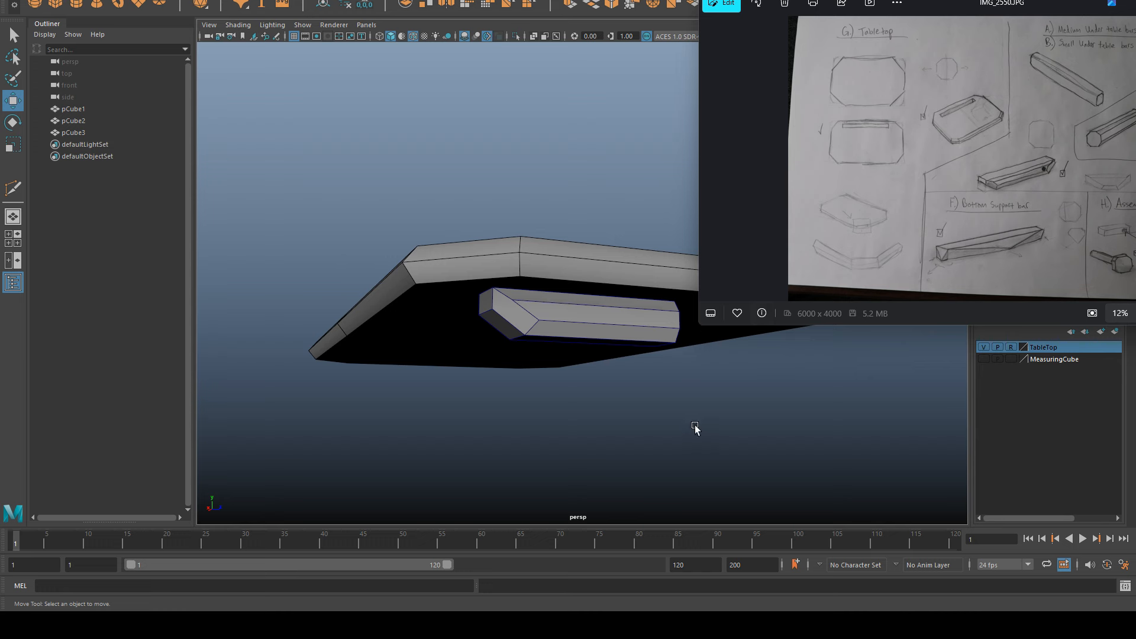
{"action": "left_click", "coordinate": [696, 429]}
{"action": "left_click_drag", "start_coordinate": [771, 409], "coordinate": [740, 434], "text": "alt"}
Select the half bar, open the Duplicate Special options and reset them to their defaults.
{"action": "left_click", "coordinate": [687, 332]}
{"action": "left_click_drag", "start_coordinate": [749, 354], "coordinate": [688, 309], "text": "alt"}
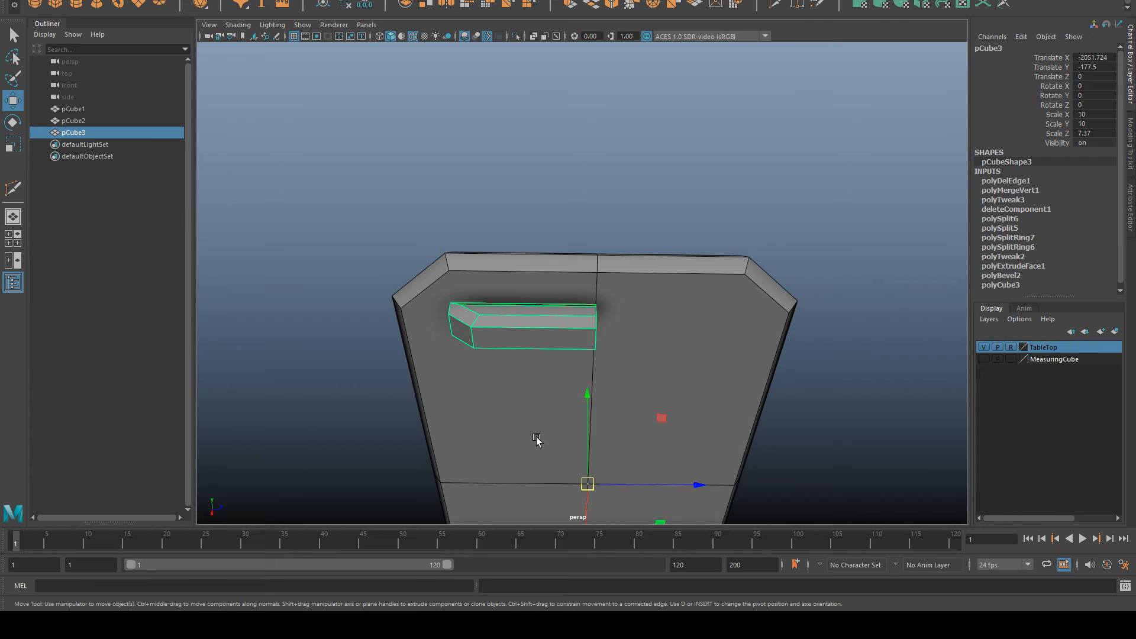
{"action": "left_click", "coordinate": [36, 0]}
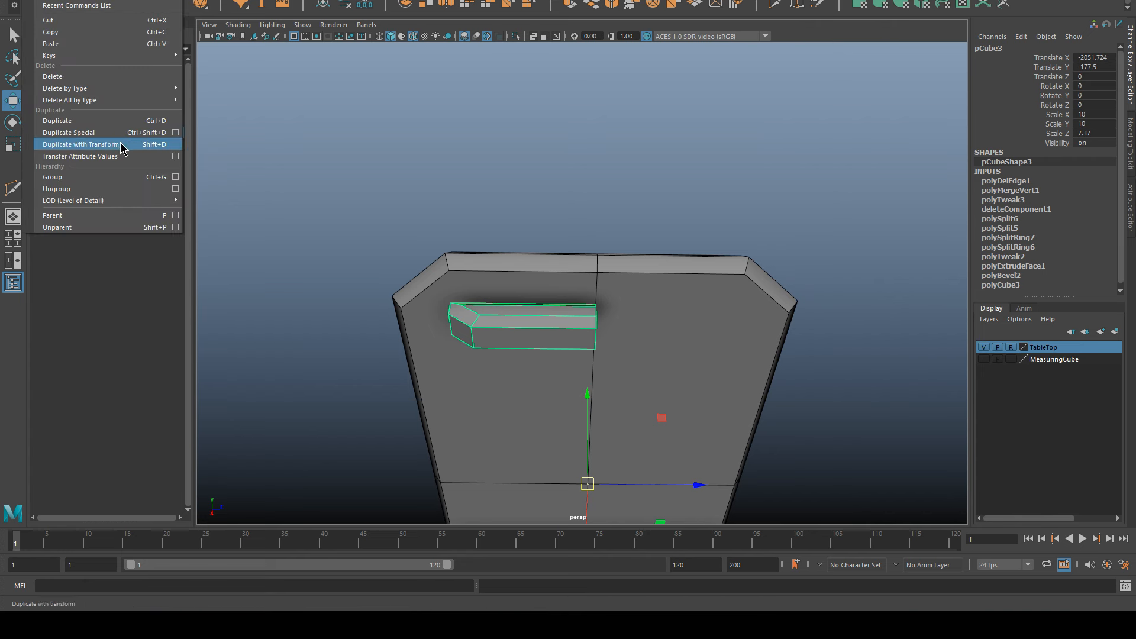
{"action": "left_click", "coordinate": [175, 132]}
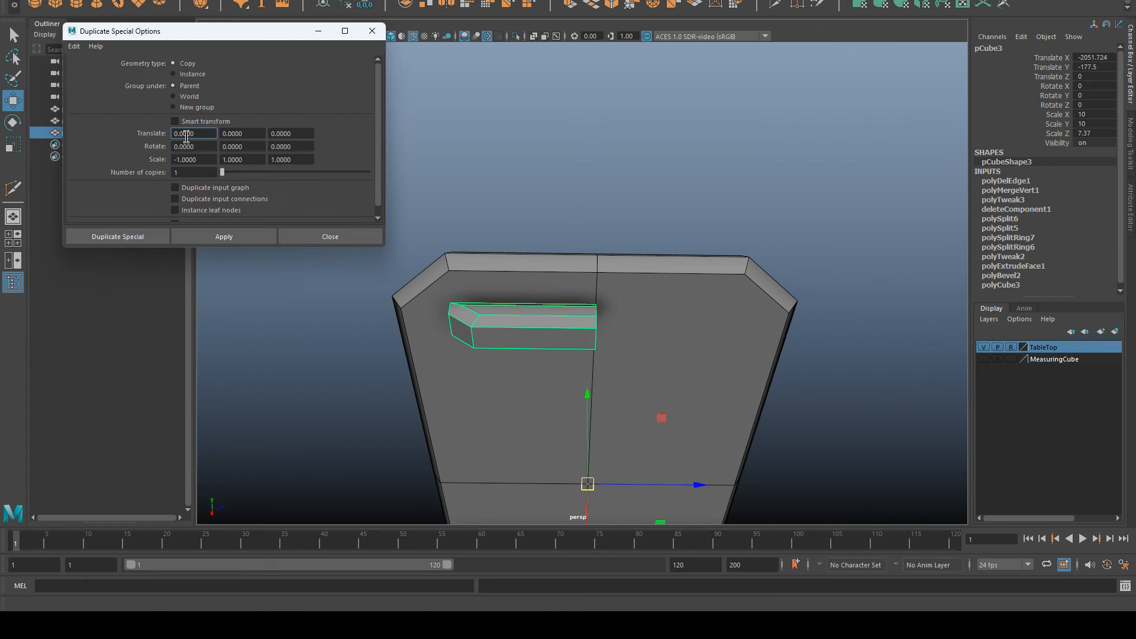
{"action": "left_click", "coordinate": [74, 47]}
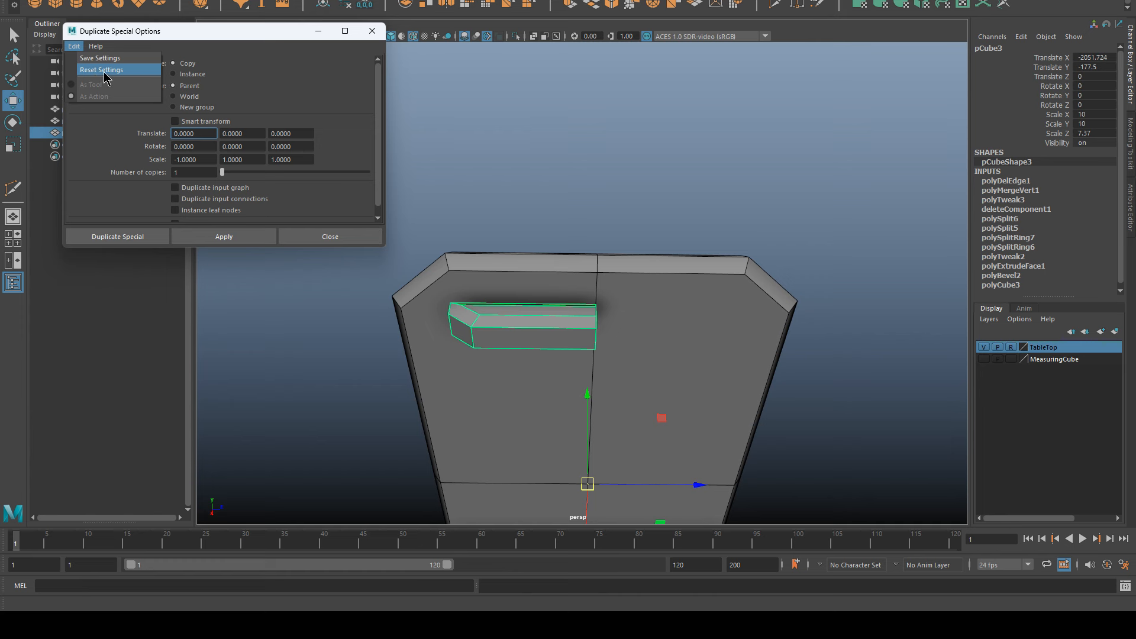
{"action": "left_click", "coordinate": [107, 72]}
Set the duplicate's Z scale to -1 and create the mirrored second half of the bar.
{"action": "left_click", "coordinate": [193, 173]}
{"action": "left_click_drag", "start_coordinate": [172, 160], "coordinate": [322, 159]}
{"action": "left_click_drag", "start_coordinate": [176, 158], "coordinate": [251, 156]}
{"action": "left_click", "coordinate": [275, 157]}
{"action": "type", "text": "-1"}
{"action": "key", "text": "Return"}
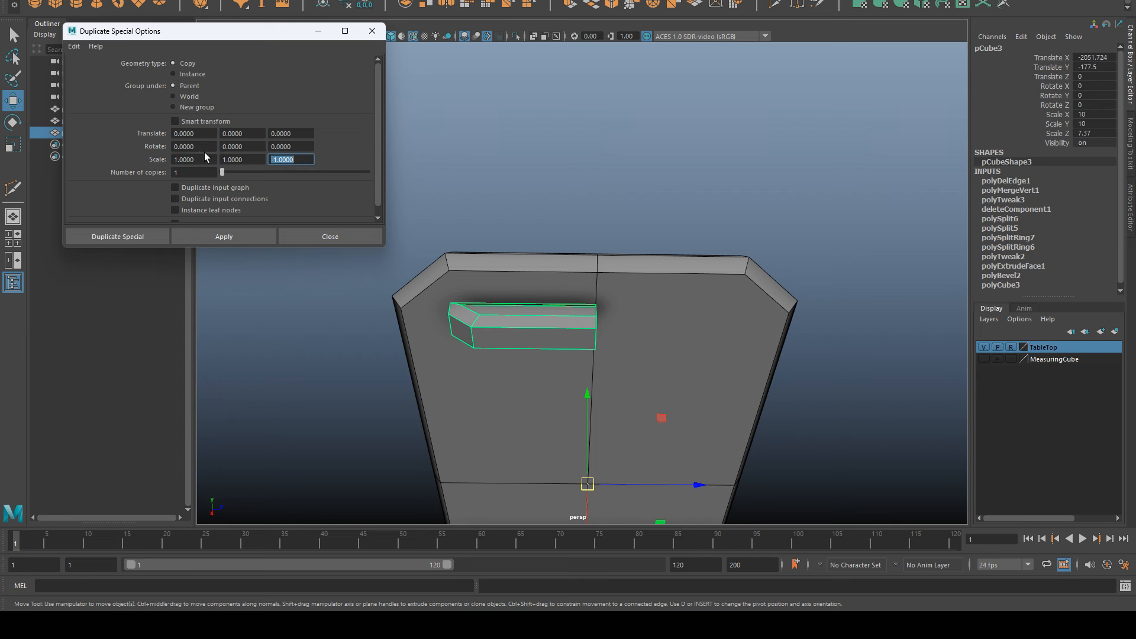
{"action": "left_click", "coordinate": [202, 239]}
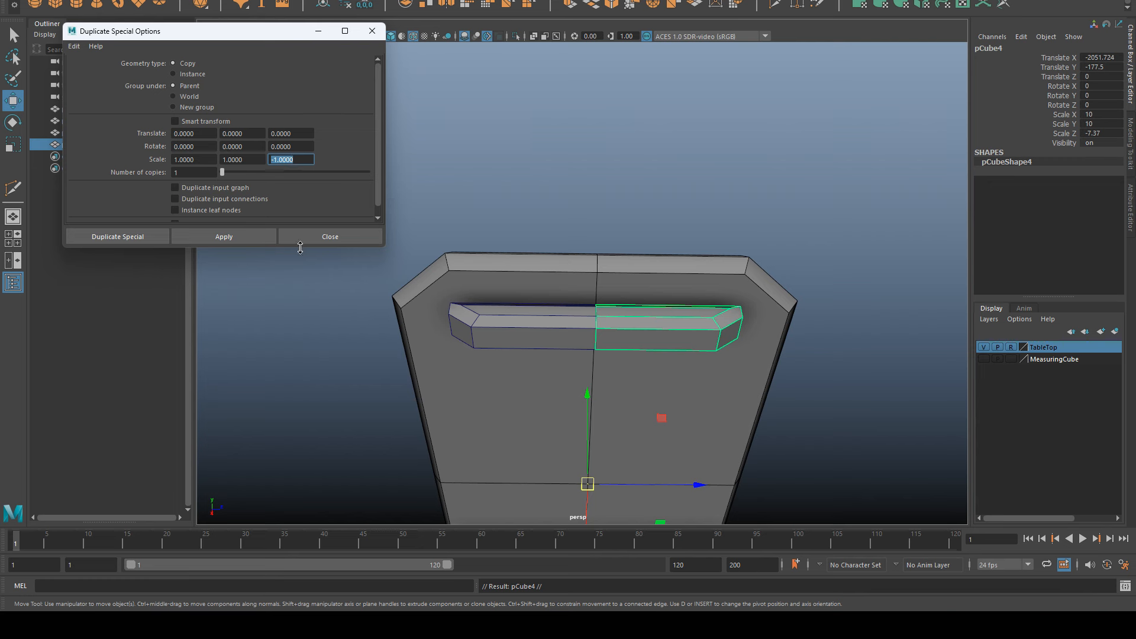
{"action": "left_click", "coordinate": [322, 236]}
Select both halves of the under-table bar and combine them into one mesh.
{"action": "key", "text": "q"}
{"action": "left_click", "coordinate": [563, 275]}
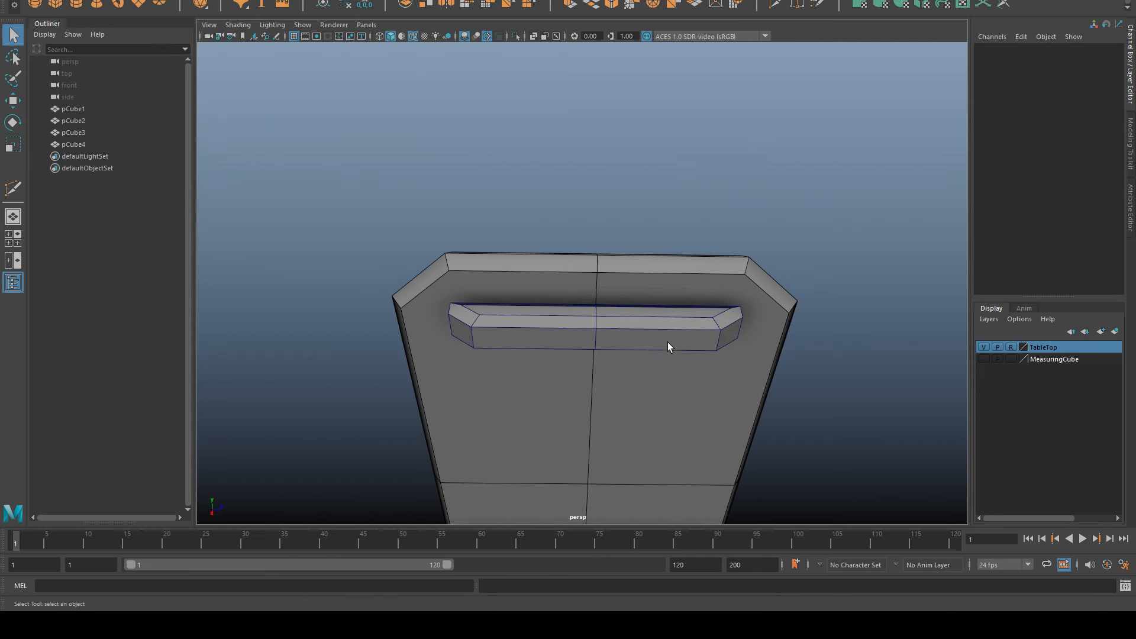
{"action": "left_click", "coordinate": [667, 342]}
{"action": "left_click", "coordinate": [570, 327]}
{"action": "left_click", "coordinate": [648, 319]}
{"action": "left_click", "coordinate": [569, 323]}
{"action": "left_click", "coordinate": [642, 323], "text": "shift"}
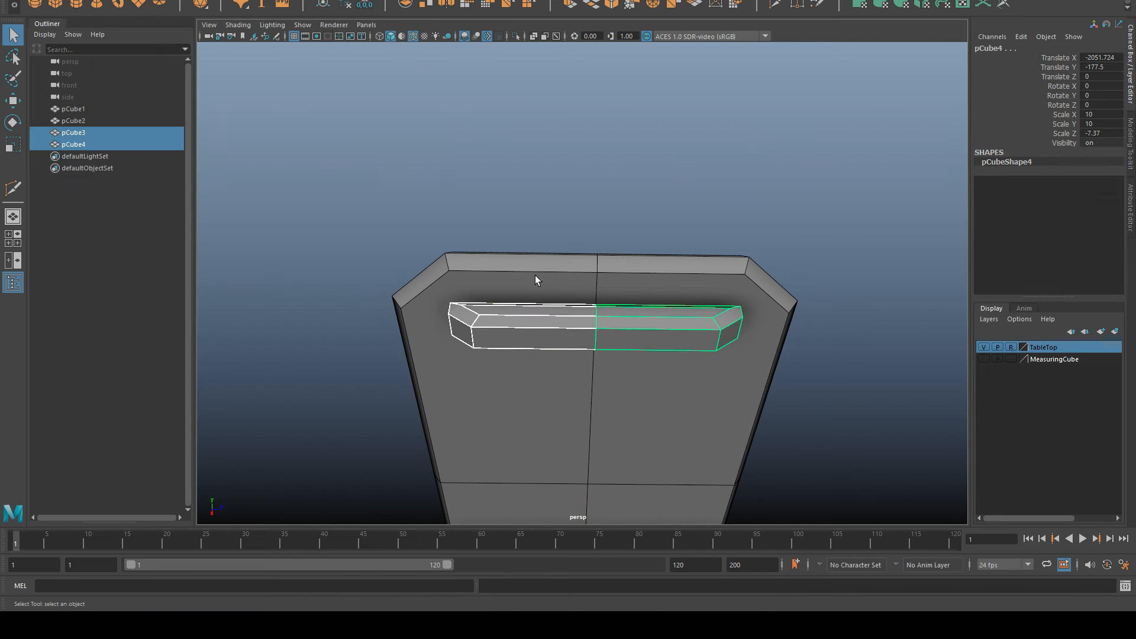
{"action": "left_click", "coordinate": [207, 0]}
{"action": "left_click", "coordinate": [237, 0]}
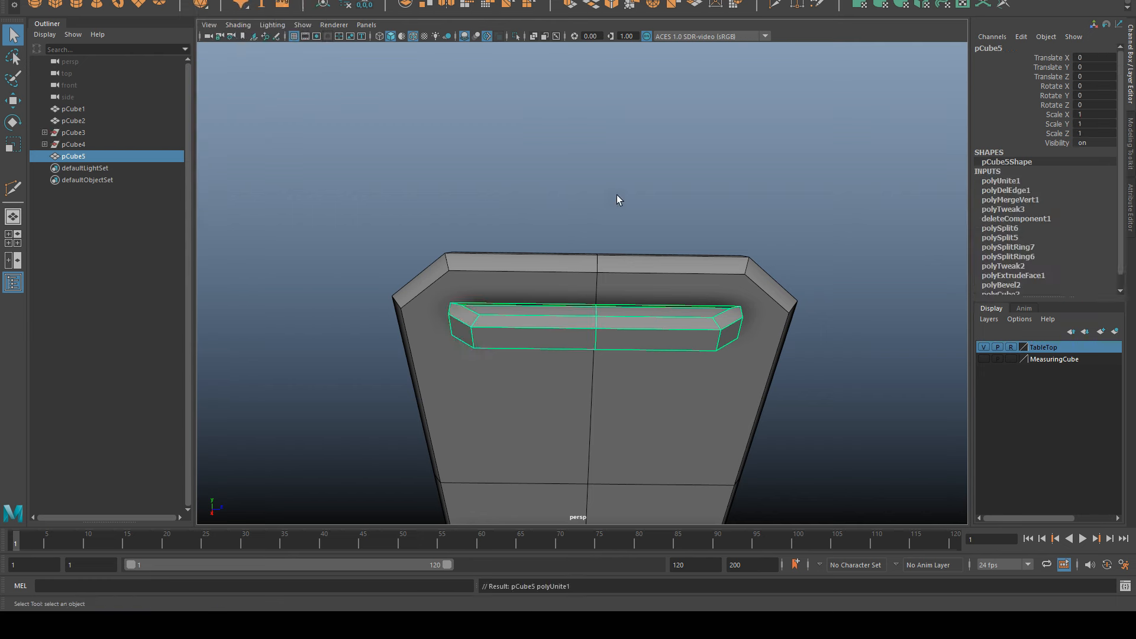
Try to move the mirrored half's faces away from the other half, and undo the move.
{"action": "right_click_drag", "start_coordinate": [631, 178], "coordinate": [633, 232]}
{"action": "left_click_drag", "start_coordinate": [838, 423], "coordinate": [626, 175]}
{"action": "key", "text": "w"}
{"action": "left_click_drag", "start_coordinate": [679, 324], "coordinate": [816, 361]}
{"action": "key", "text": "ctrl+z"}
{"action": "right_click_drag", "start_coordinate": [715, 162], "coordinate": [775, 144]}
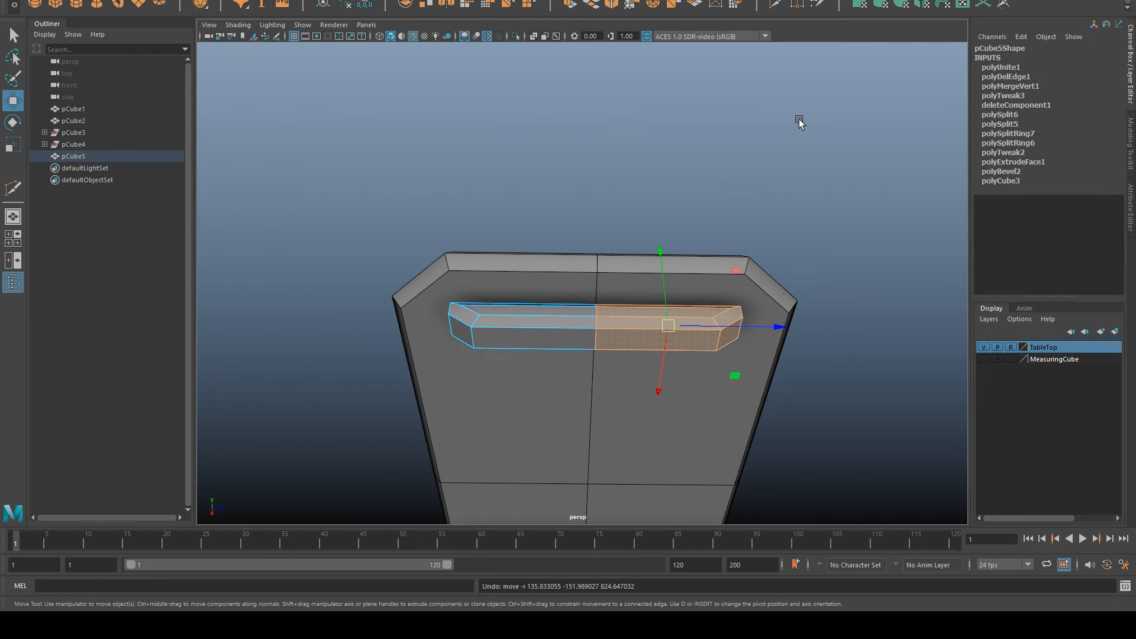
Apply the custom polygon display to the combined bar with border edges highlighted at width 8, and review its options.
{"action": "left_click", "coordinate": [647, 320]}
{"action": "right_click_drag", "start_coordinate": [646, 300], "coordinate": [595, 306]}
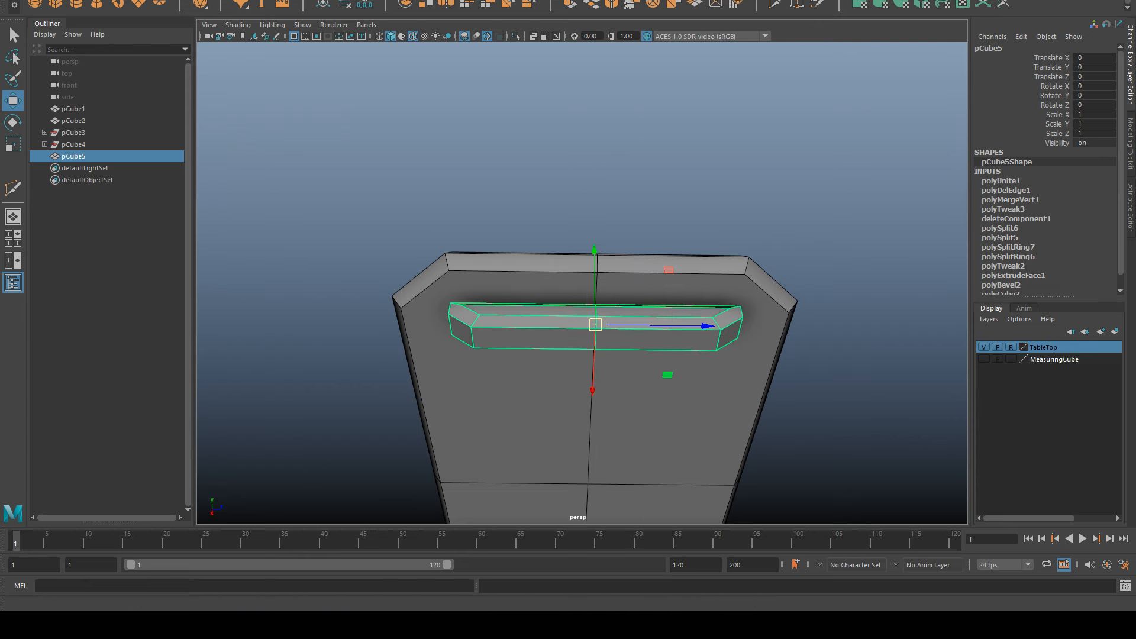
{"action": "left_click", "coordinate": [139, 0]}
{"action": "mouse_move", "coordinate": [221, 99]}
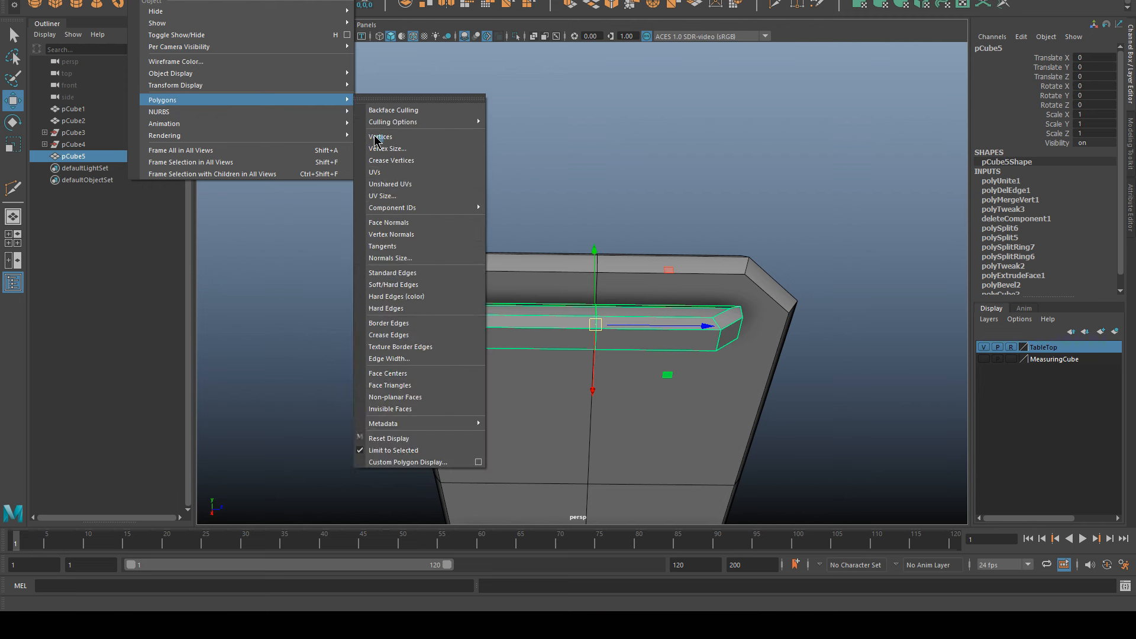
{"action": "left_click", "coordinate": [443, 461]}
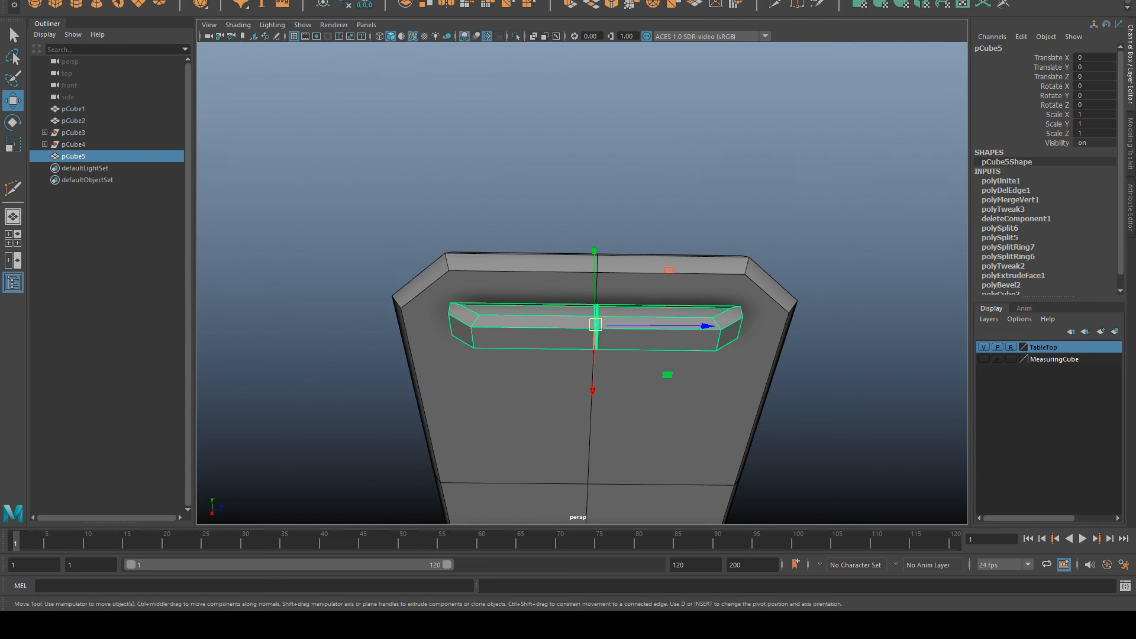
{"action": "left_click", "coordinate": [140, 0]}
{"action": "mouse_move", "coordinate": [249, 100]}
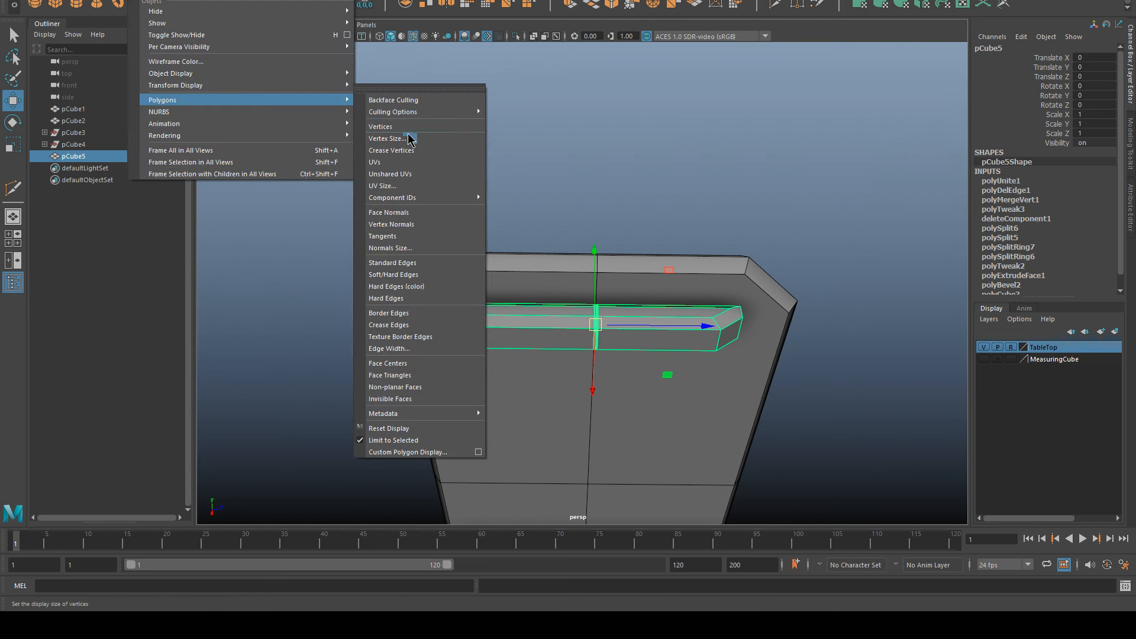
{"action": "left_click", "coordinate": [477, 453]}
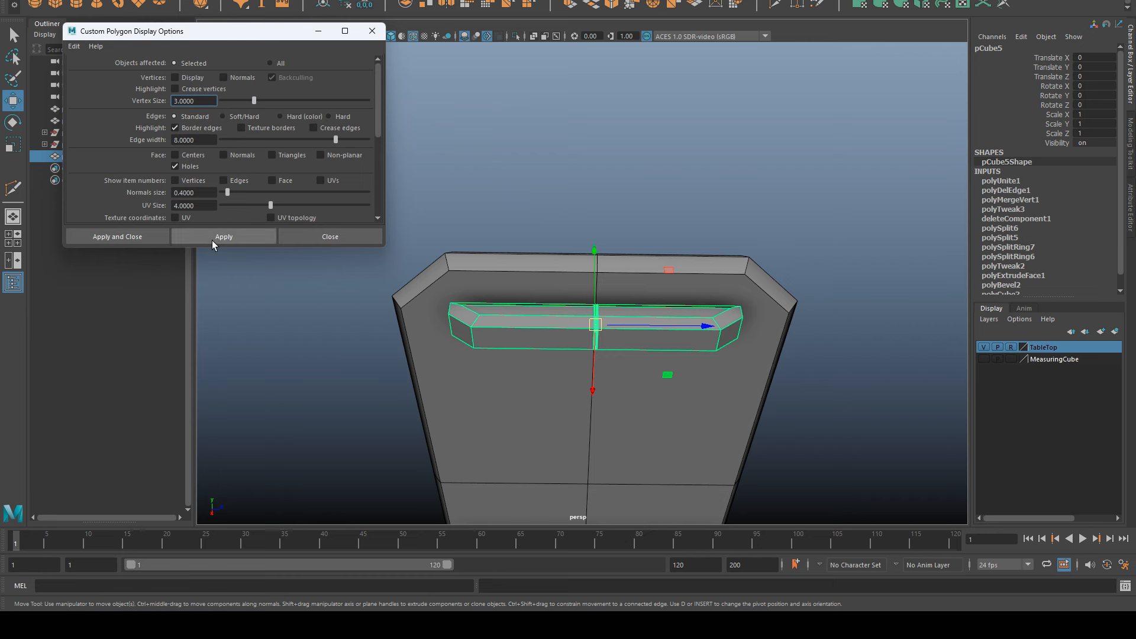
{"action": "left_click", "coordinate": [372, 31]}
Examine the border edges and vertices along the seam in the middle of the combined bar.
{"action": "scroll", "coordinate": [650, 165], "scroll_direction": "up", "scroll_amount": 5}
{"action": "left_click", "coordinate": [793, 109]}
{"action": "left_click", "coordinate": [706, 351]}
{"action": "left_click", "coordinate": [661, 317]}
{"action": "right_click_drag", "start_coordinate": [617, 323], "coordinate": [619, 278]}
{"action": "left_click", "coordinate": [609, 390]}
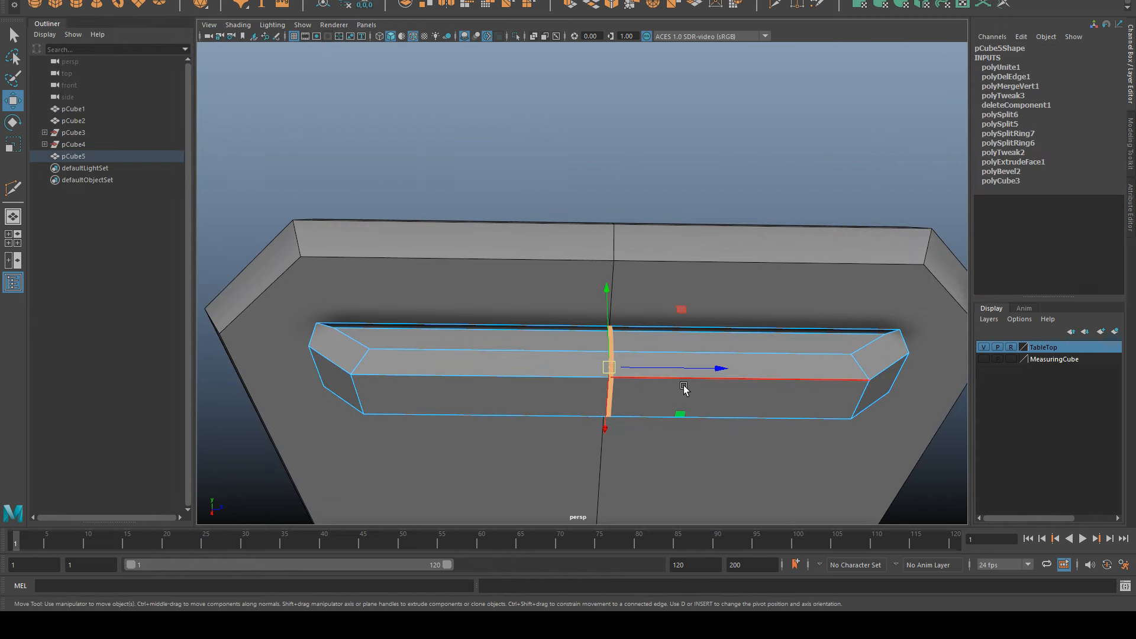
{"action": "left_click_drag", "start_coordinate": [692, 207], "coordinate": [709, 182], "text": "alt"}
{"action": "right_click_drag", "start_coordinate": [710, 183], "coordinate": [667, 169]}
{"action": "left_click_drag", "start_coordinate": [566, 229], "coordinate": [692, 490]}
{"action": "key", "text": "f"}
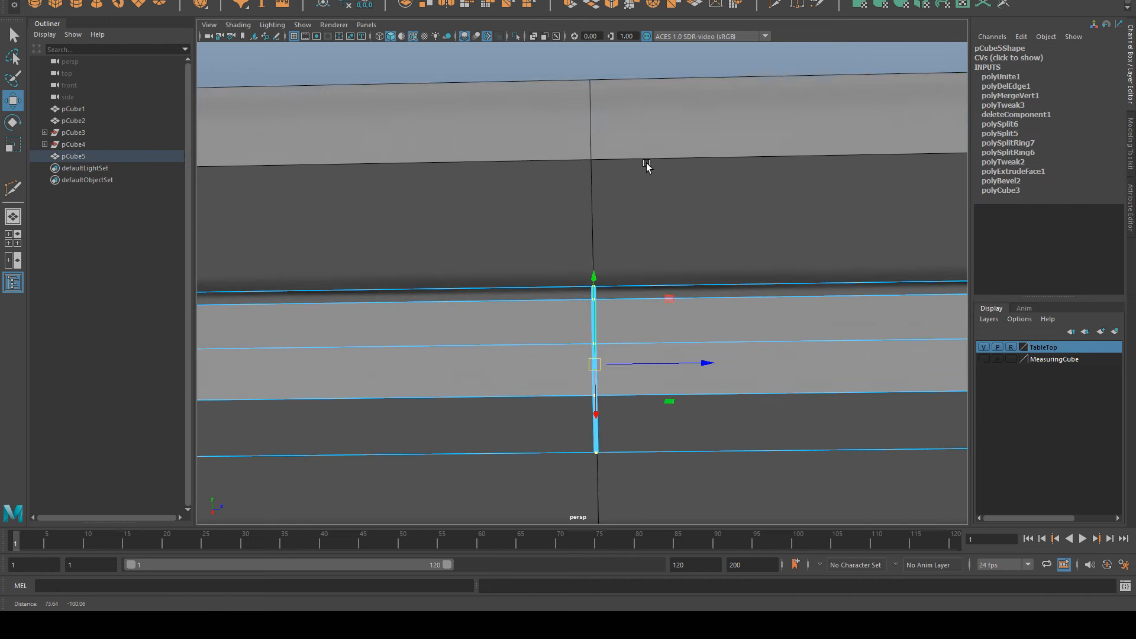
{"action": "left_click_drag", "start_coordinate": [520, 232], "coordinate": [564, 274]}
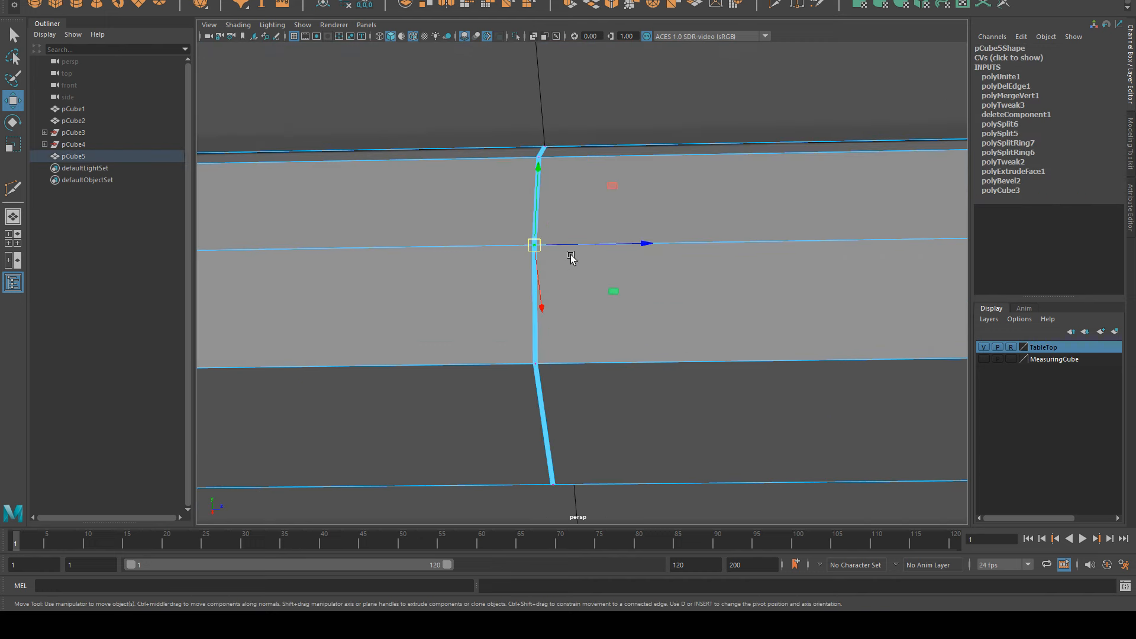
{"action": "scroll", "coordinate": [573, 258], "scroll_direction": "down", "scroll_amount": 3}
Show the poly count in the viewport and check how many vertices lie at individual points of the seam.
{"action": "left_click", "coordinate": [148, 0]}
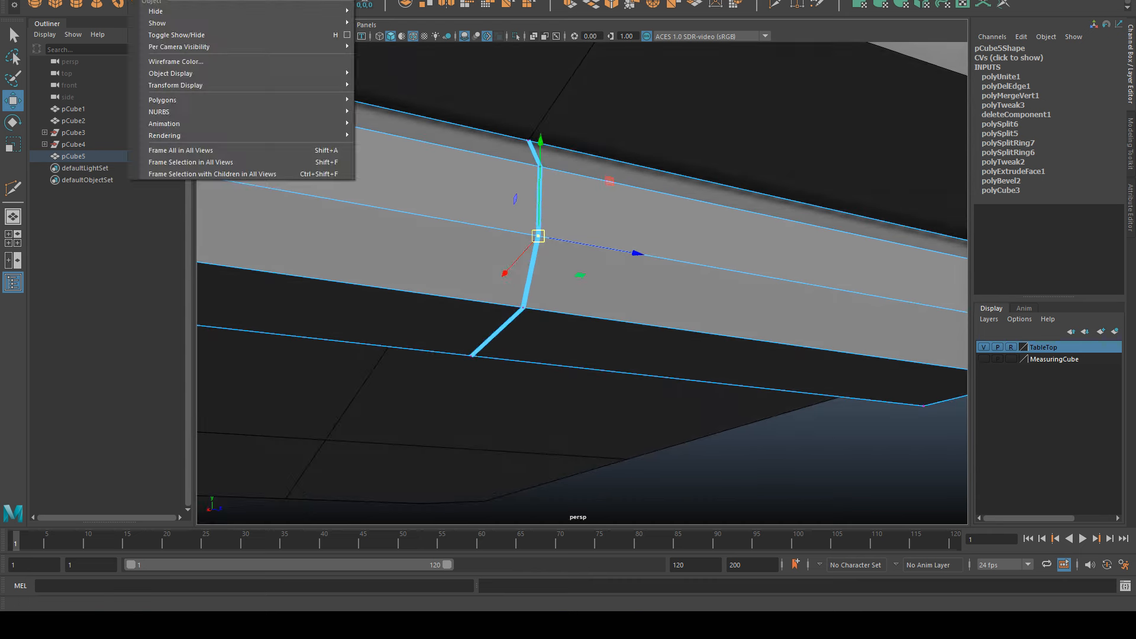
{"action": "mouse_move", "coordinate": [177, 0]}
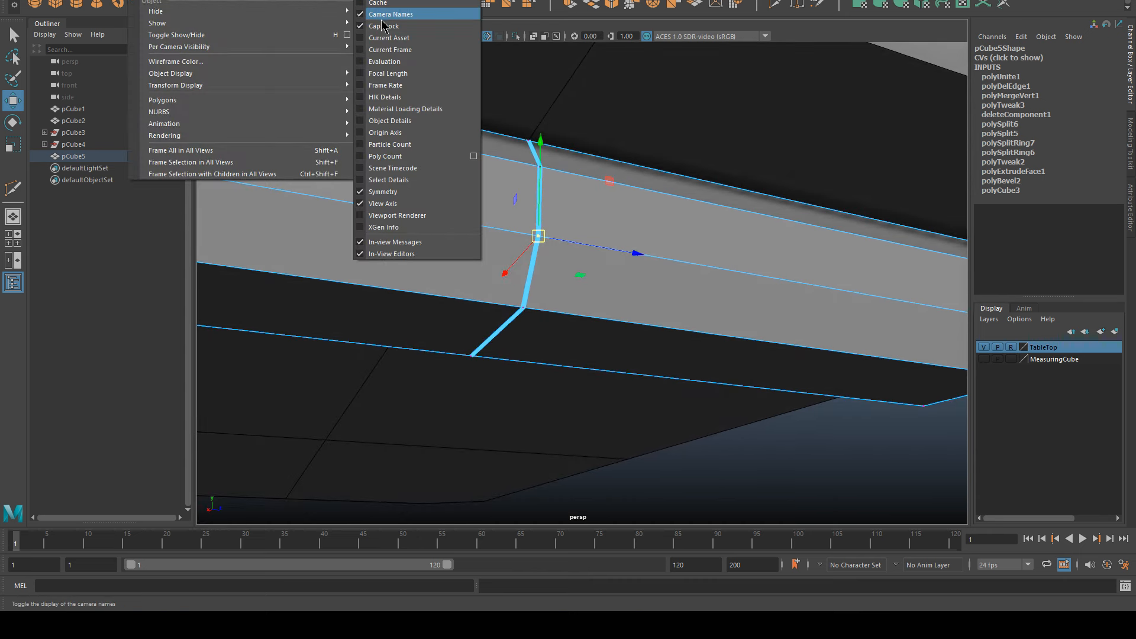
{"action": "left_click", "coordinate": [385, 156]}
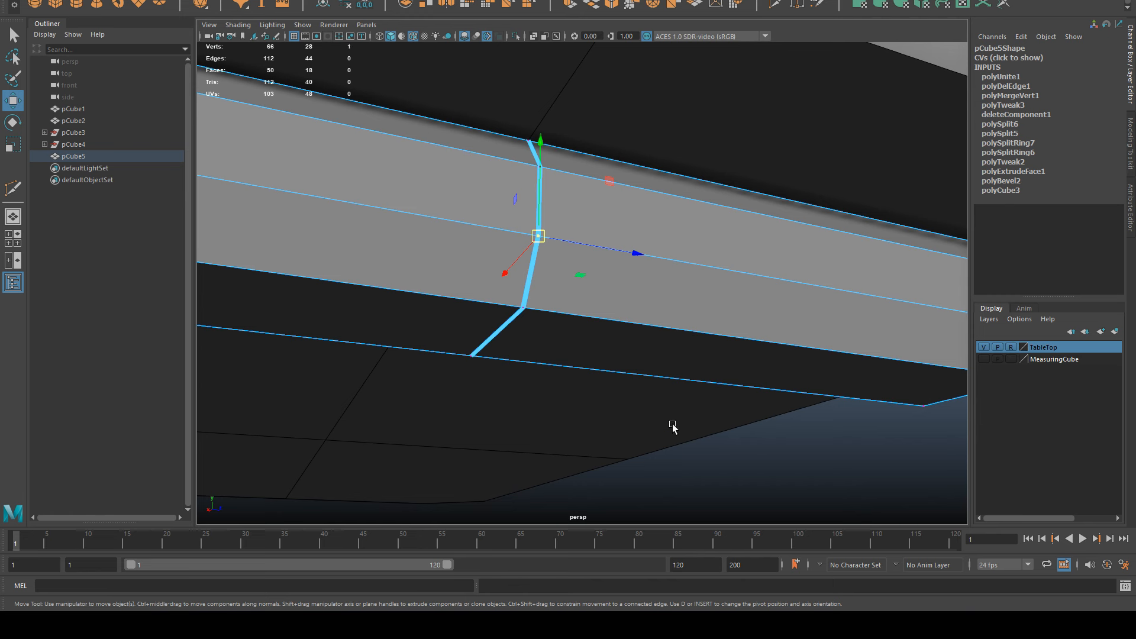
{"action": "left_click", "coordinate": [586, 300]}
{"action": "left_click_drag", "start_coordinate": [569, 249], "coordinate": [536, 236]}
{"action": "mouse_move", "coordinate": [657, 423]}
{"action": "left_mouse_down", "text": "alt"}
{"action": "mouse_move", "coordinate": [680, 437]}
{"action": "mouse_move", "coordinate": [679, 417]}
{"action": "left_mouse_up", "text": "alt"}
{"action": "left_click_drag", "start_coordinate": [515, 317], "coordinate": [482, 279]}
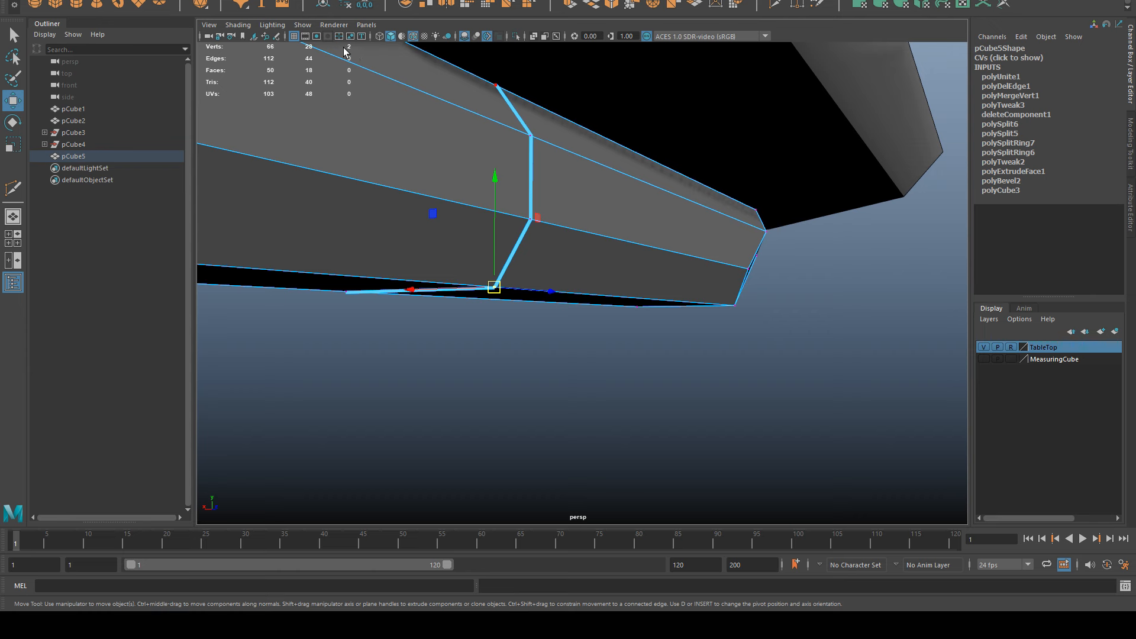
{"action": "left_click_drag", "start_coordinate": [586, 384], "coordinate": [588, 225], "text": "alt"}
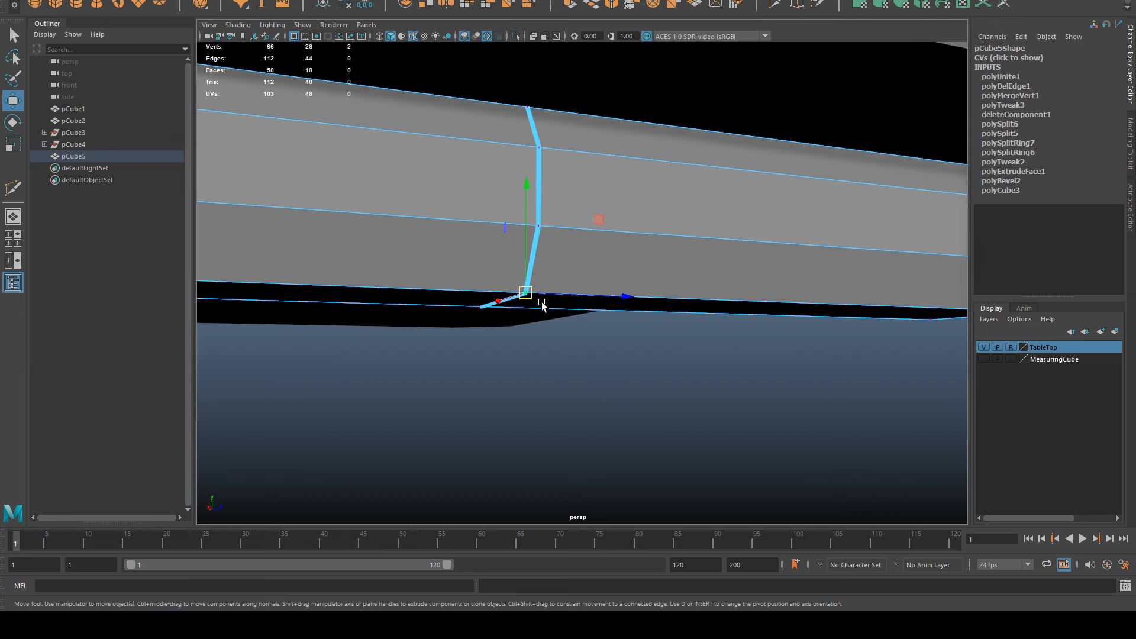
Merge all vertices along the bar's middle seam with a distance threshold of 0.0001 and return to object mode.
{"action": "left_click_drag", "start_coordinate": [448, 345], "coordinate": [624, 365], "text": "alt"}
{"action": "right_click_drag", "start_coordinate": [621, 347], "coordinate": [686, 298], "text": "shift"}
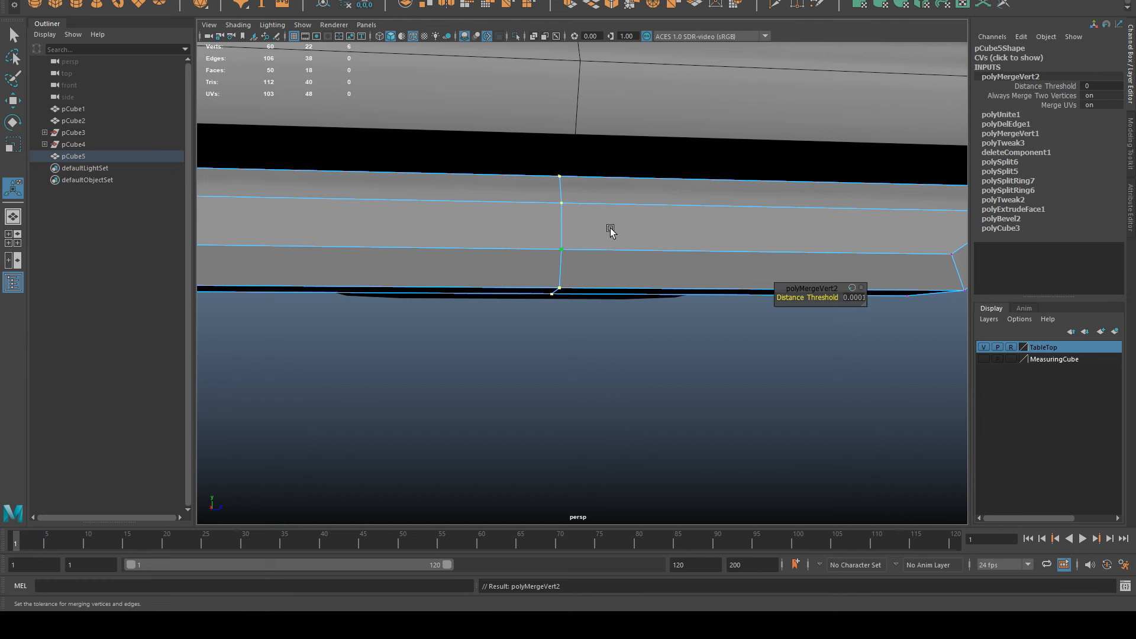
{"action": "right_click_drag", "start_coordinate": [533, 222], "coordinate": [585, 204]}
{"action": "left_click", "coordinate": [614, 384]}
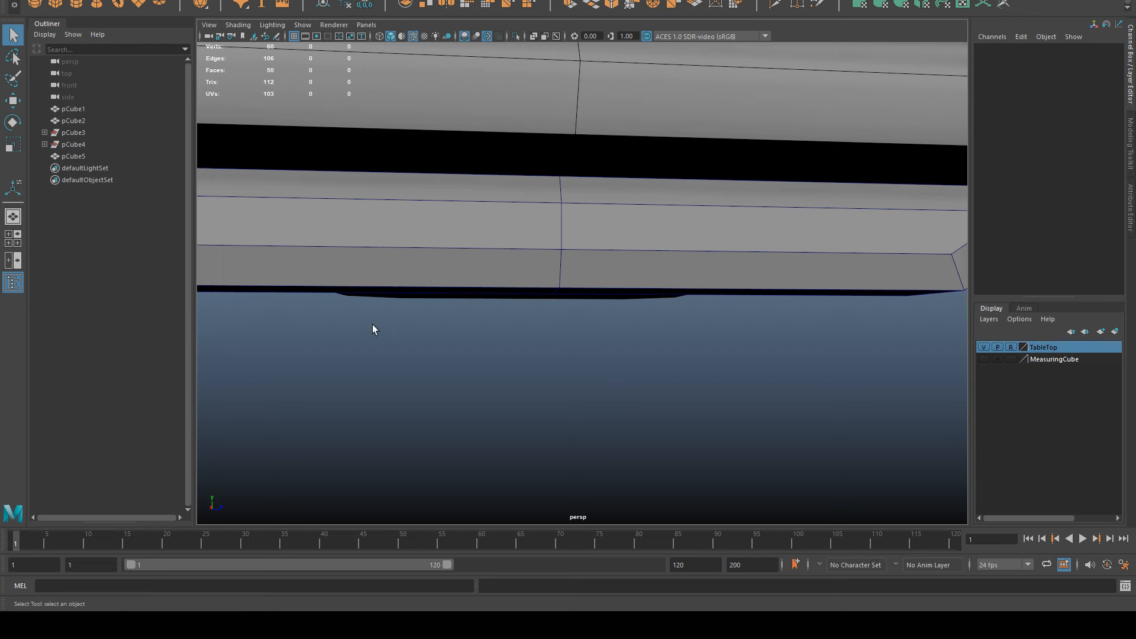
Select the merged bar and move its pivot to the centre of the tabletop.
{"action": "scroll", "coordinate": [723, 370], "scroll_direction": "down", "scroll_amount": 10}
{"action": "scroll", "coordinate": [724, 354], "scroll_direction": "down", "scroll_amount": 3}
{"action": "left_click_drag", "start_coordinate": [728, 360], "coordinate": [623, 192], "text": "alt"}
{"action": "scroll", "coordinate": [634, 319], "scroll_direction": "up", "scroll_amount": 5}
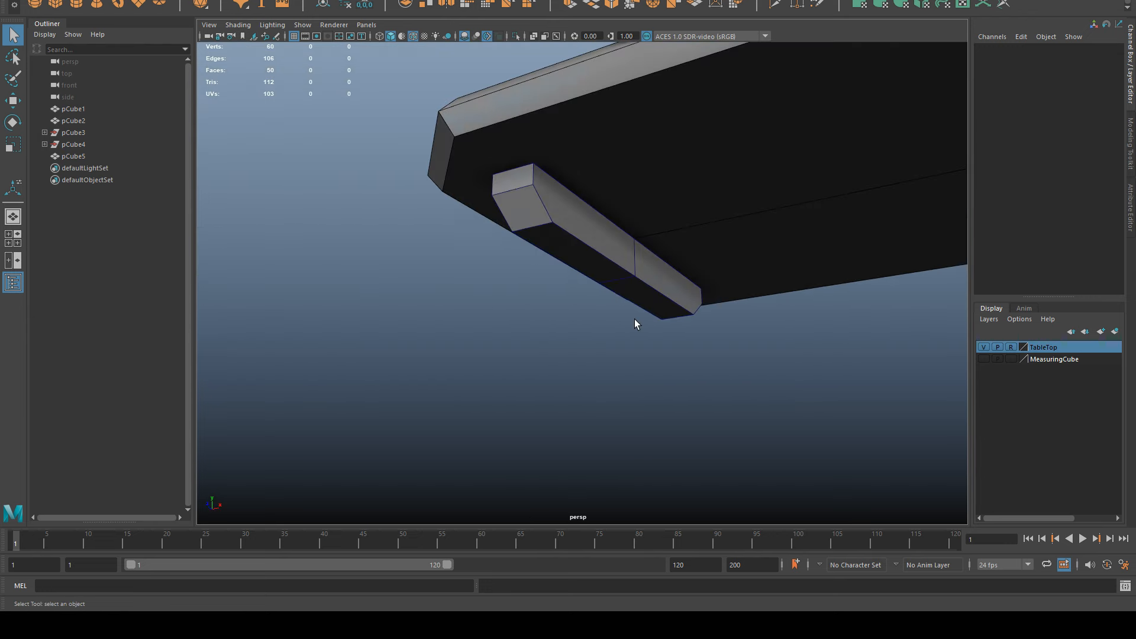
{"action": "left_click_drag", "start_coordinate": [594, 296], "coordinate": [685, 400], "text": "alt"}
{"action": "scroll", "coordinate": [642, 379], "scroll_direction": "down", "scroll_amount": 5}
{"action": "left_click", "coordinate": [599, 264]}
{"action": "key", "text": "w"}
{"action": "key", "text": "d"}
{"action": "left_click_drag", "start_coordinate": [518, 291], "coordinate": [681, 273]}
{"action": "key", "text": "d"}
Mirror the bar to the tabletop's opposite end with Duplicate Special, resetting its options and setting Scale X to -1.
{"action": "left_click", "coordinate": [35, 0]}
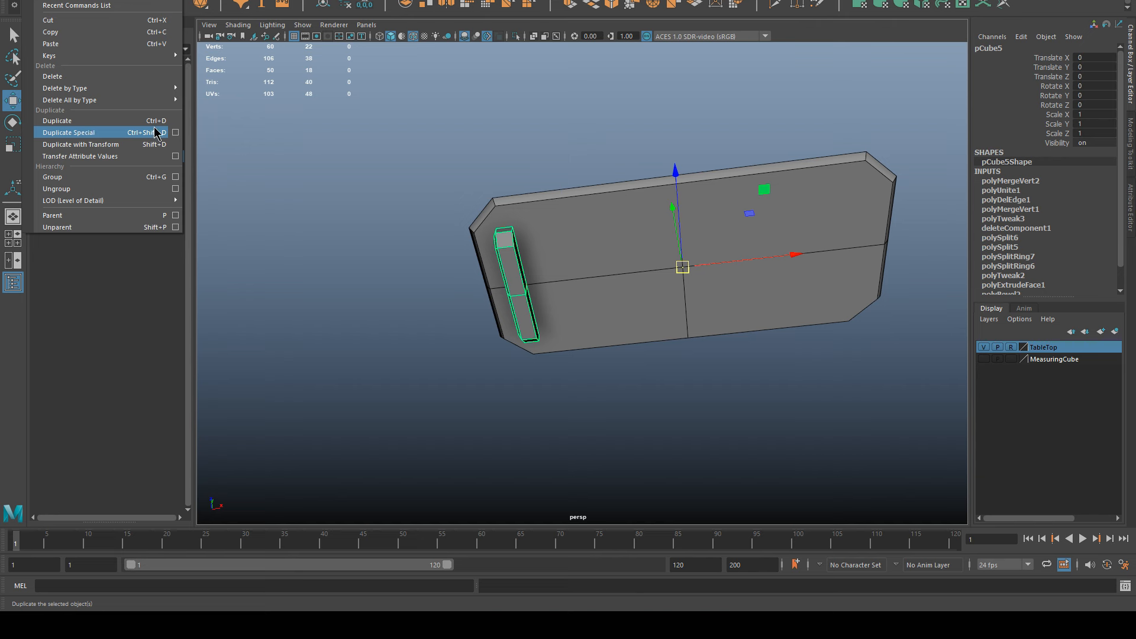
{"action": "left_click", "coordinate": [175, 133]}
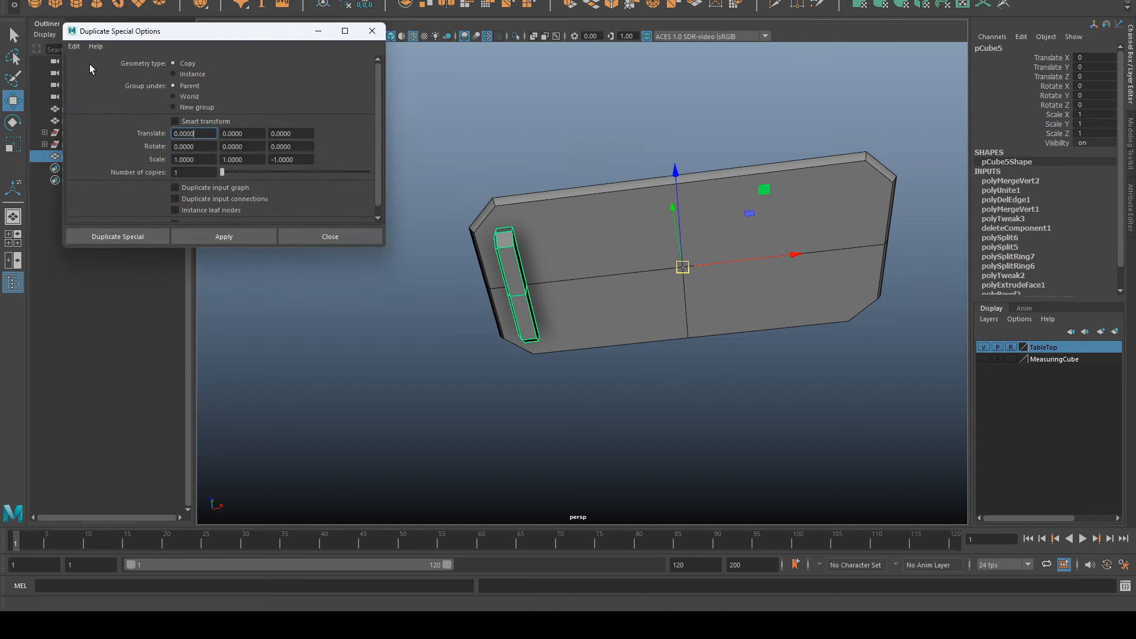
{"action": "left_click", "coordinate": [80, 48]}
{"action": "left_click", "coordinate": [130, 75]}
{"action": "left_click", "coordinate": [193, 160]}
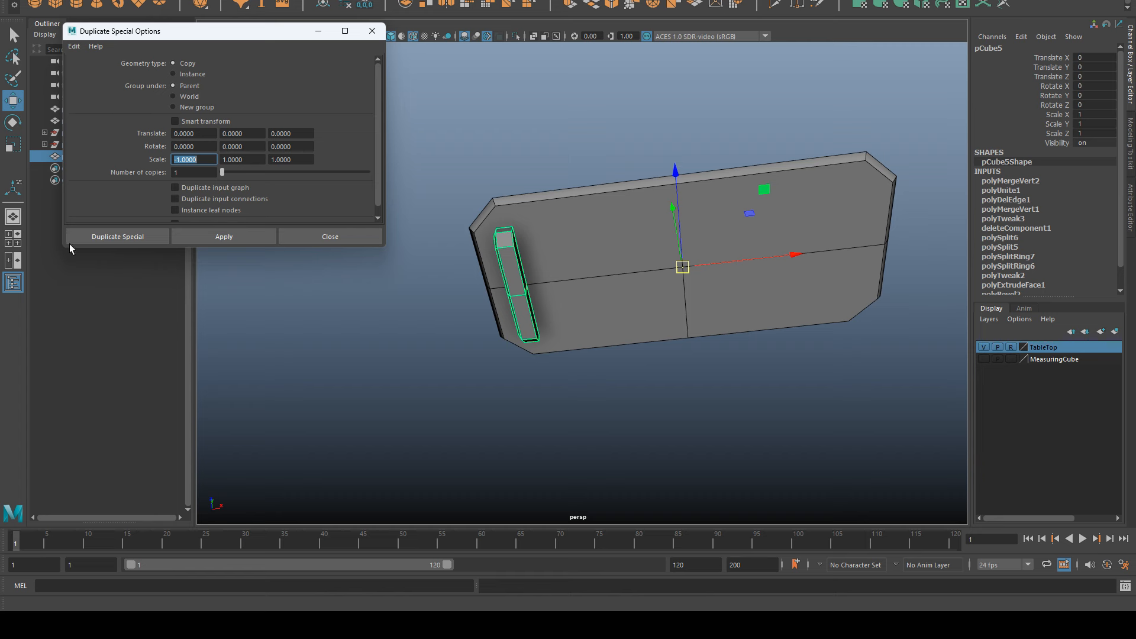
{"action": "left_click", "coordinate": [95, 239]}
{"action": "left_click_drag", "start_coordinate": [606, 442], "coordinate": [618, 258], "text": "alt"}
{"action": "left_click", "coordinate": [730, 390]}
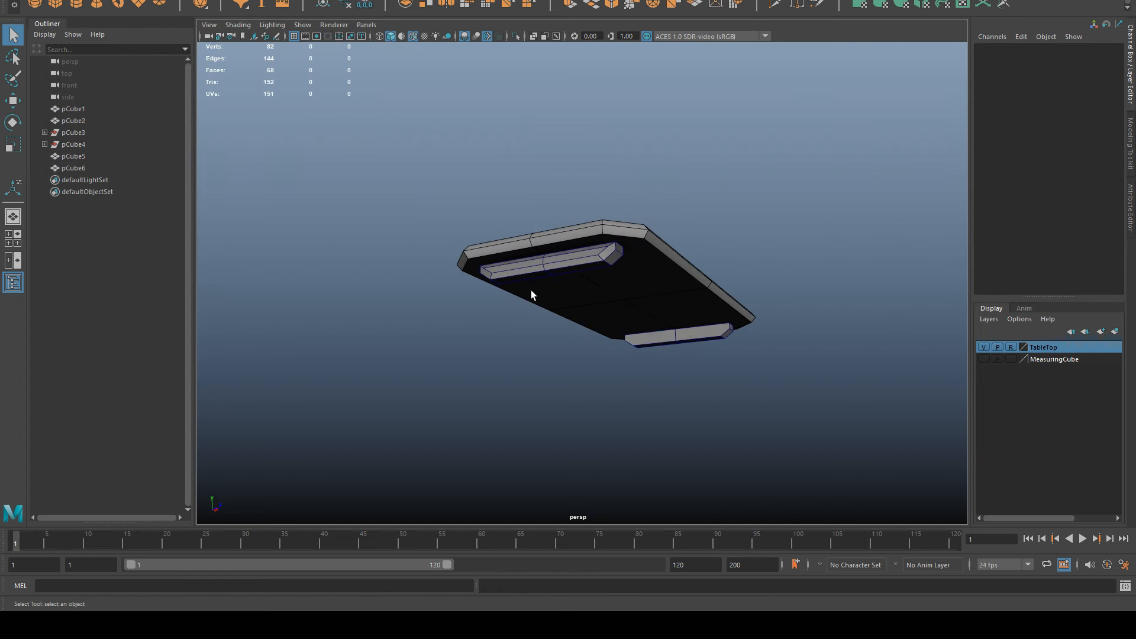
{"action": "left_click_drag", "start_coordinate": [792, 393], "coordinate": [395, 287], "text": "alt"}
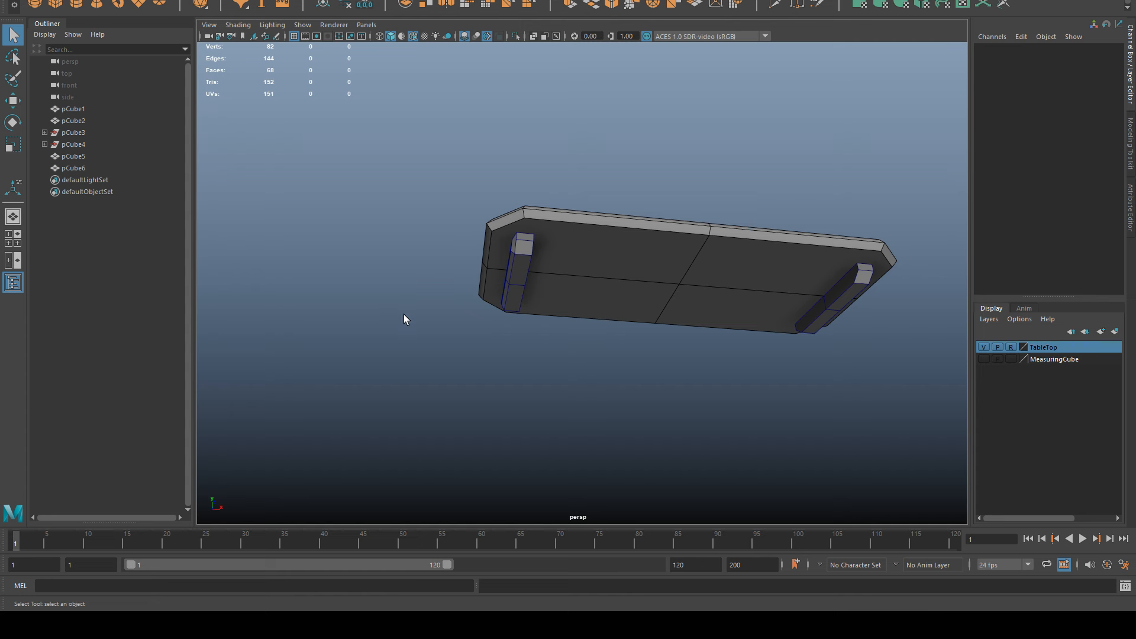
{"action": "left_click", "coordinate": [12, 0]}
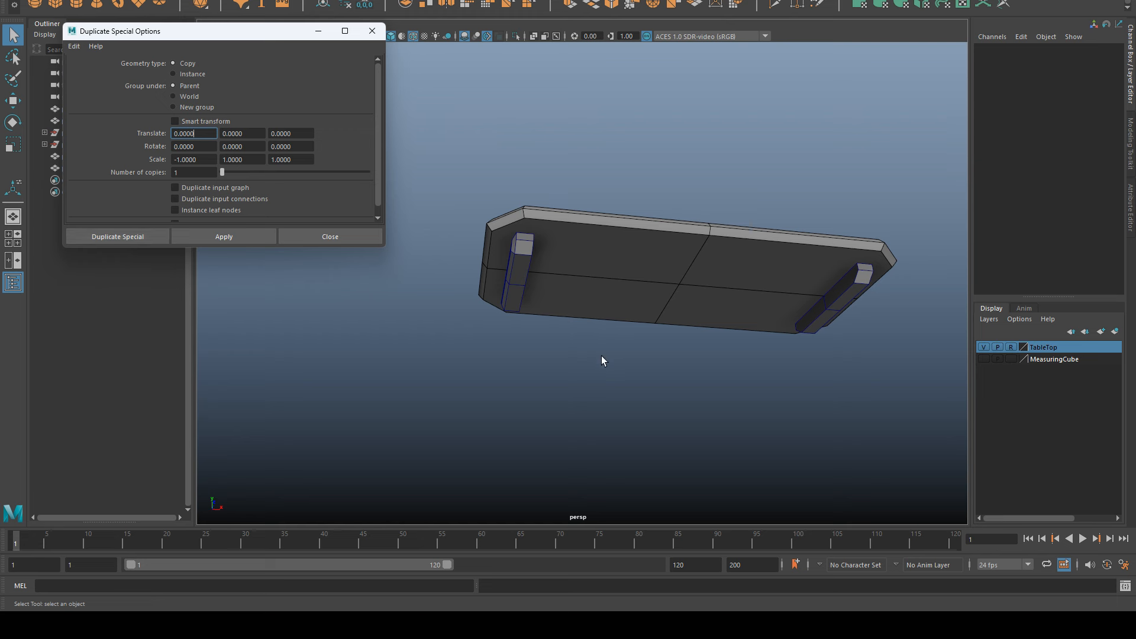
{"action": "left_click", "coordinate": [372, 34]}
{"action": "left_click_drag", "start_coordinate": [733, 172], "coordinate": [666, 372], "text": "alt"}
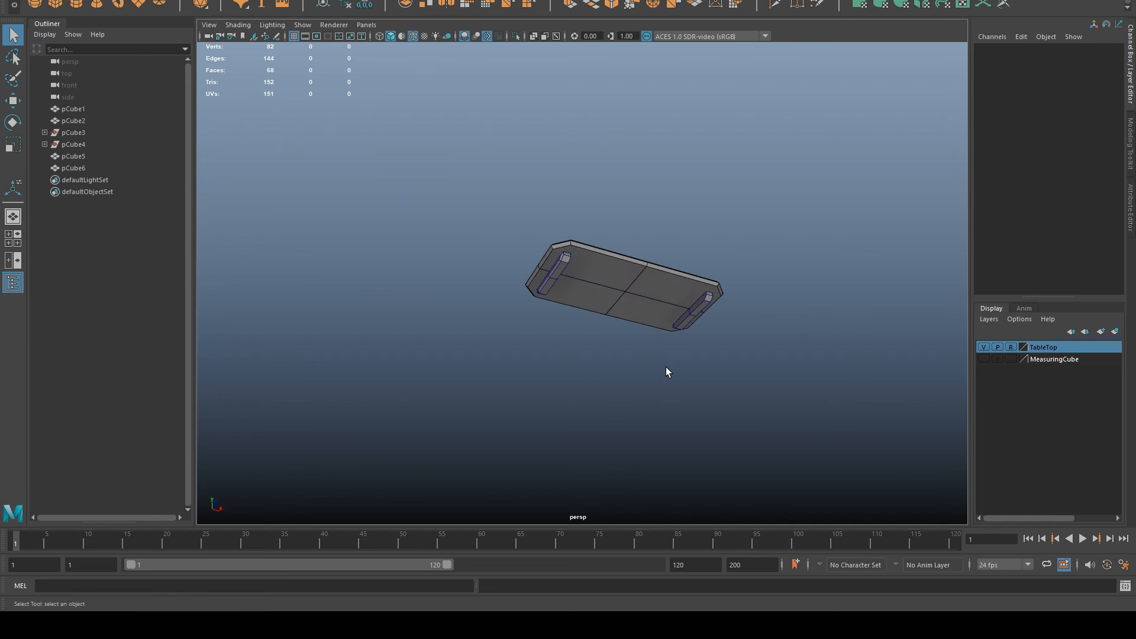
Review the reference sketches for the remaining under-table bars and their listed dimensions, then return to the model.
{"action": "key", "text": "alt+Tab"}
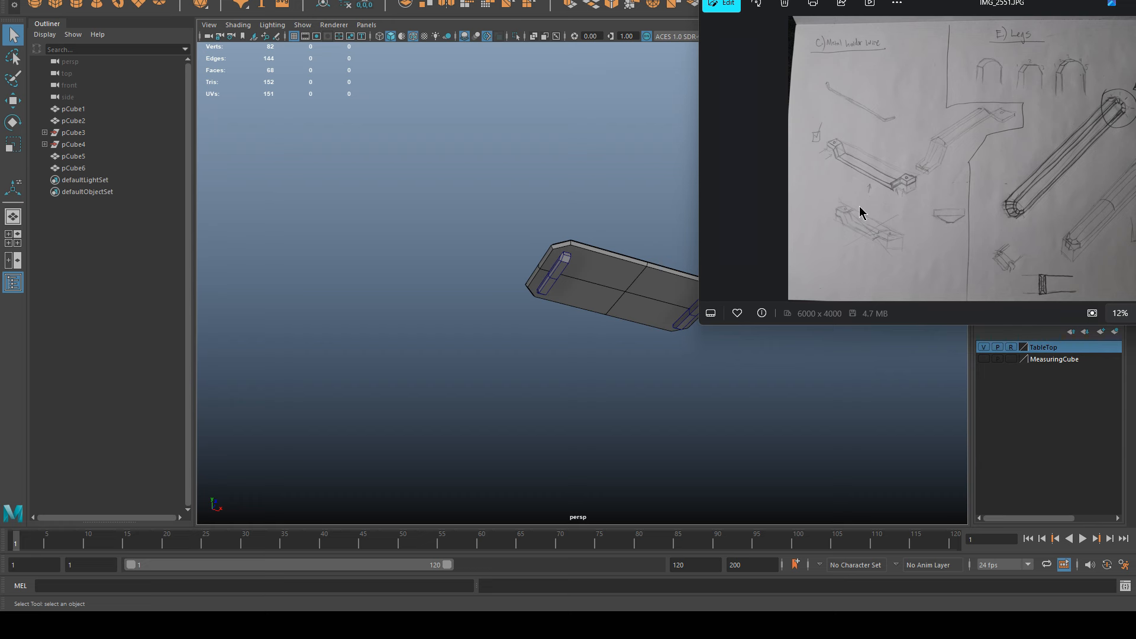
{"action": "left_click", "coordinate": [732, 161]}
{"action": "key", "text": "alt+Tab"}
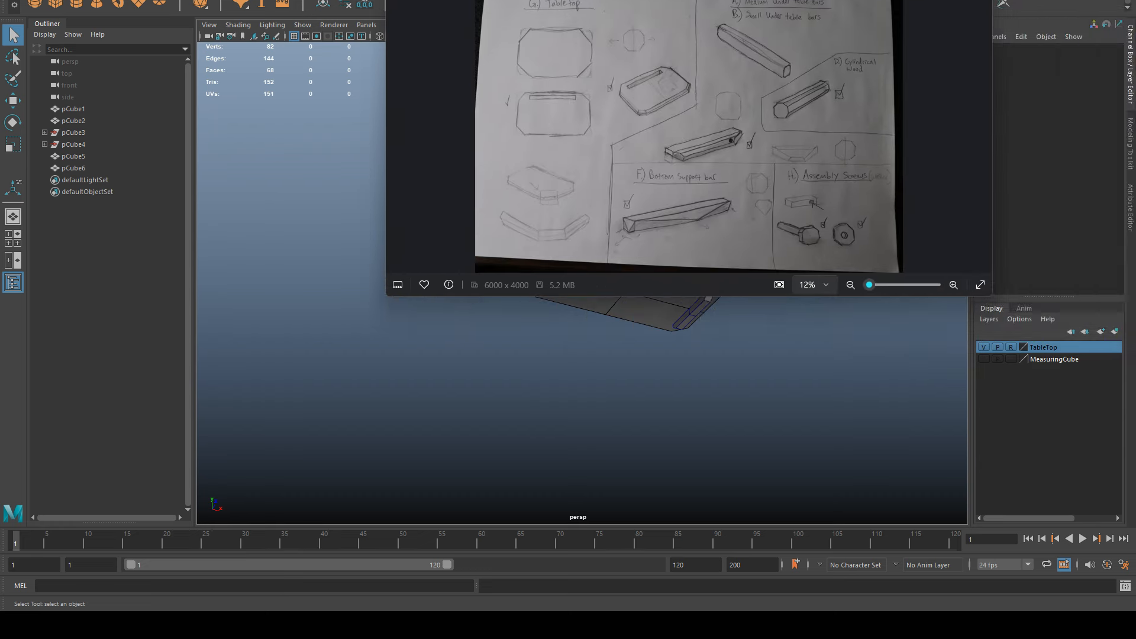
{"action": "scroll", "coordinate": [713, 247], "scroll_direction": "up", "scroll_amount": 3}
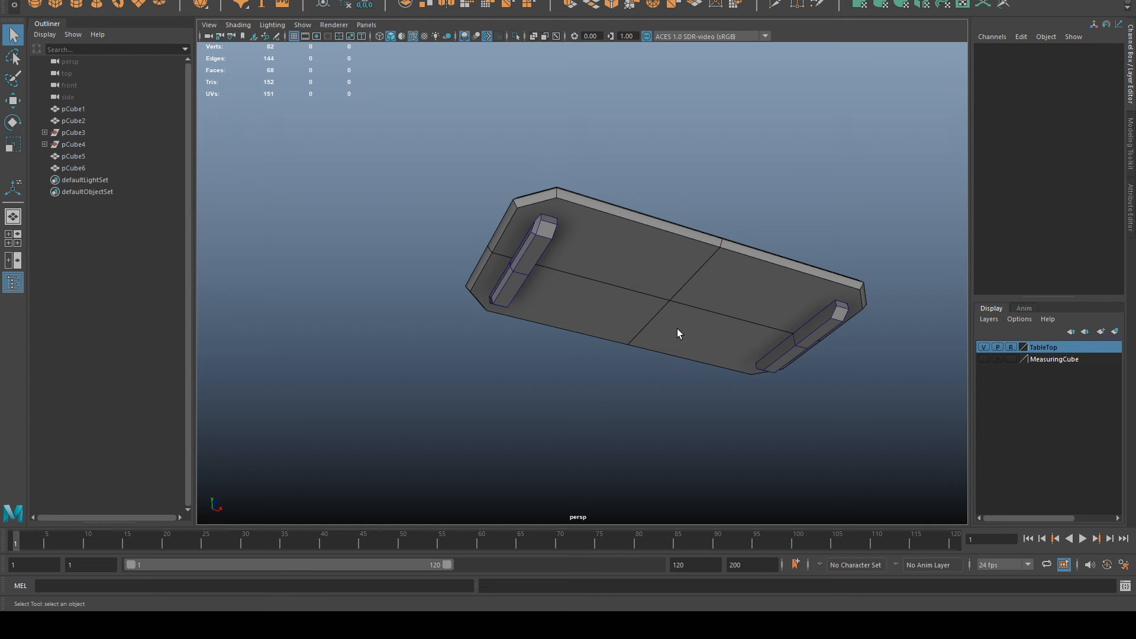
{"action": "left_click", "coordinate": [551, 254]}
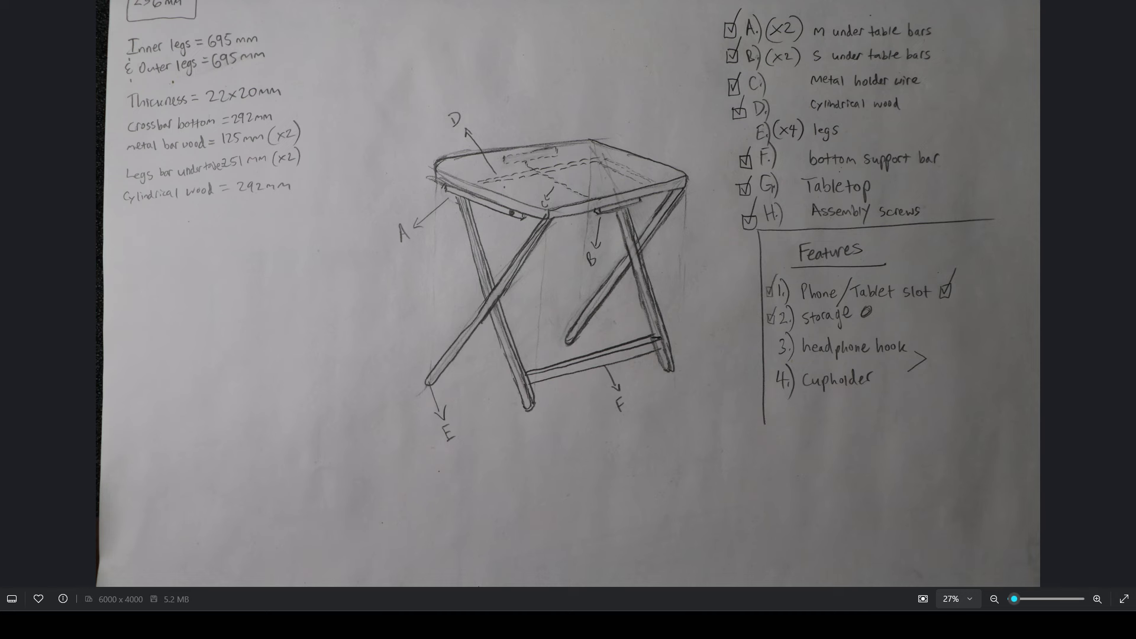
{"action": "key", "text": "alt+Tab"}
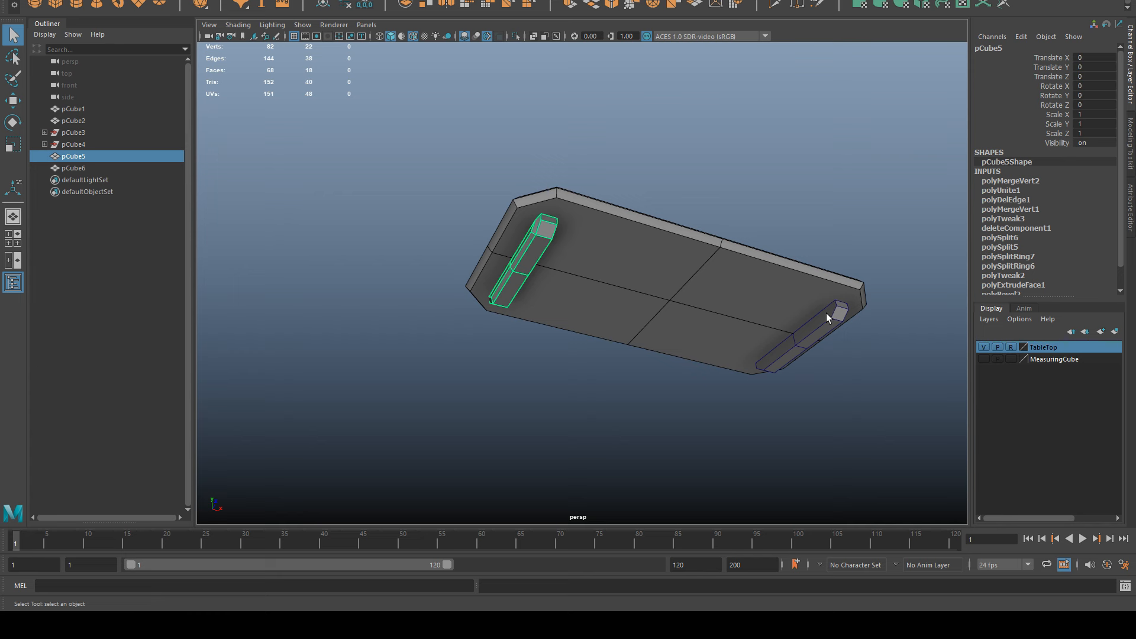
Show the MeasuringCube layer and set the measuring cube's width to 125, height to 20 and depth to 20.
{"action": "left_click", "coordinate": [982, 359]}
{"action": "left_click_drag", "start_coordinate": [487, 322], "coordinate": [563, 393], "text": "alt"}
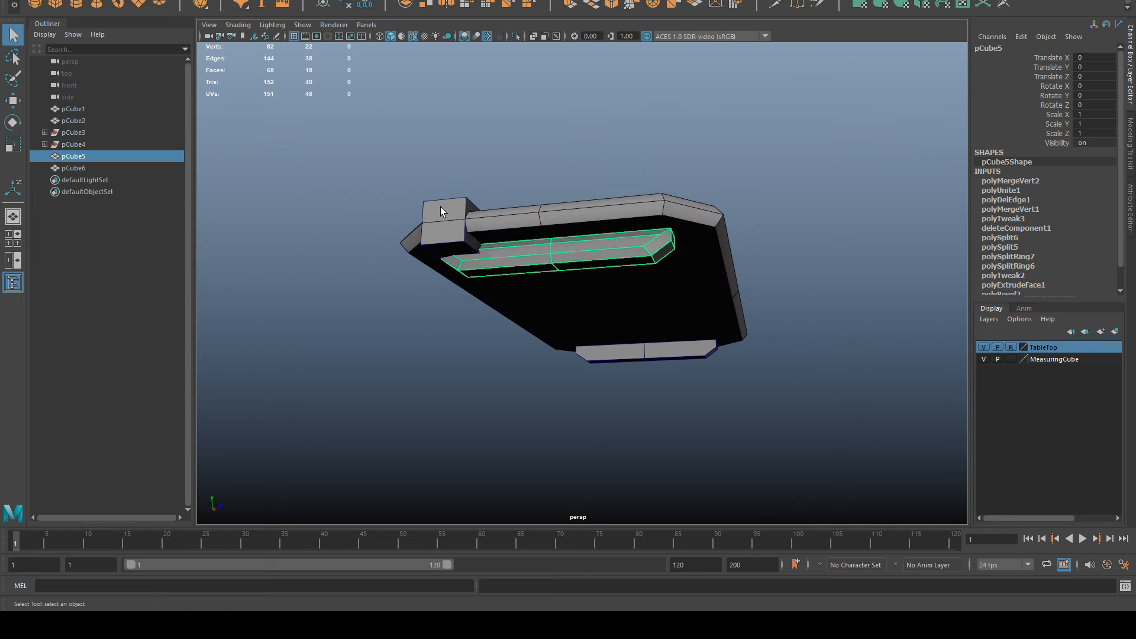
{"action": "left_click", "coordinate": [440, 207]}
{"action": "left_click", "coordinate": [1017, 191]}
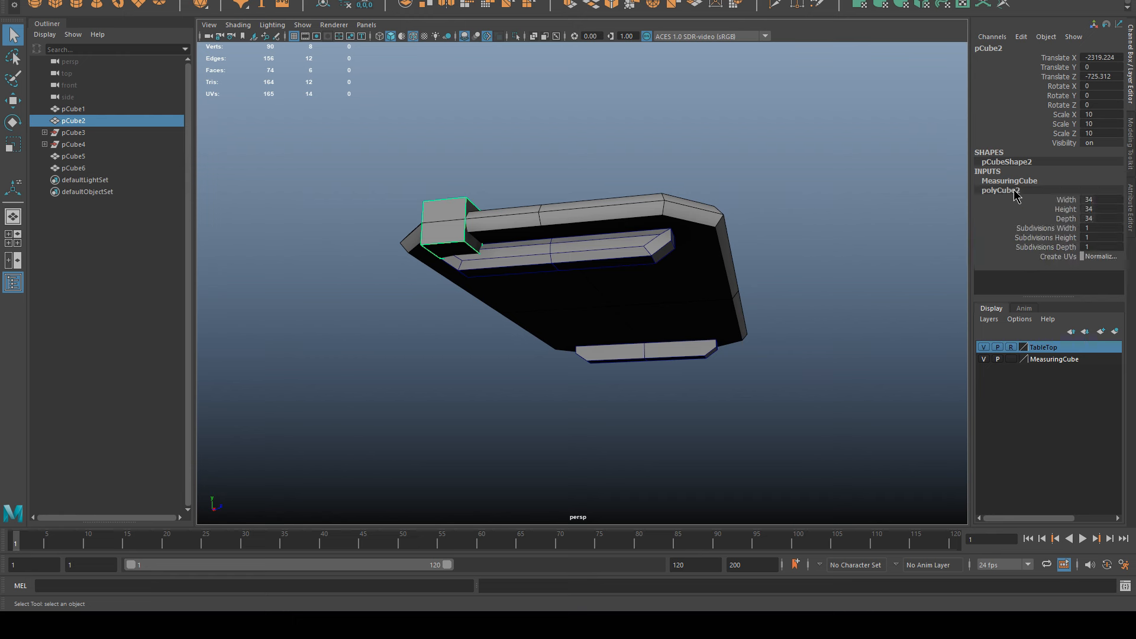
{"action": "double_click", "coordinate": [1092, 201]}
{"action": "type", "text": "125"}
{"action": "key", "text": "Return"}
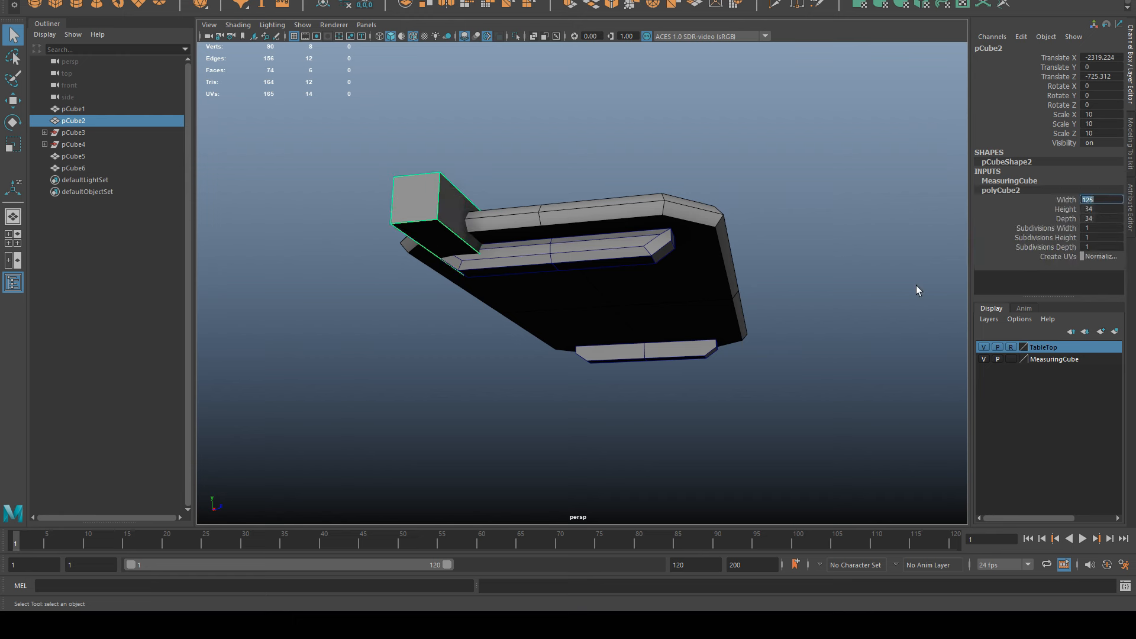
{"action": "key", "text": "Tab"}
{"action": "key", "text": "Tab"}
{"action": "type", "text": "20"}
{"action": "key", "text": "Return"}
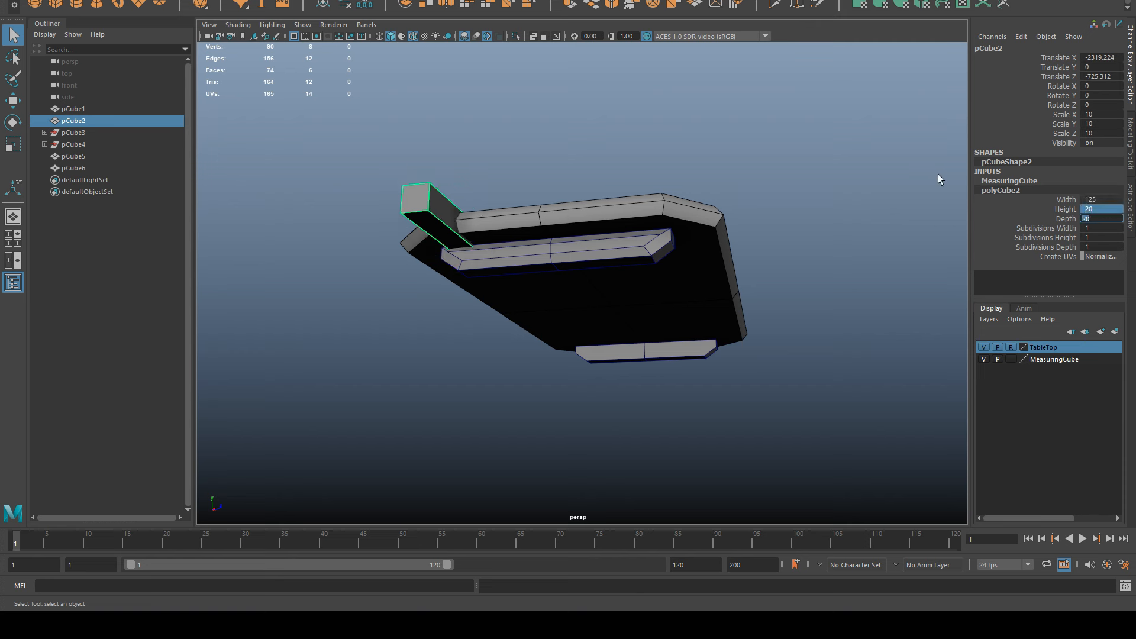
Switch to the front view and centre the measuring cube's pivot.
{"action": "left_click", "coordinate": [450, 185]}
{"action": "left_click", "coordinate": [441, 204]}
{"action": "key", "text": "w"}
{"action": "key", "text": "space"}
{"action": "left_click_drag", "start_coordinate": [816, 430], "coordinate": [756, 434]}
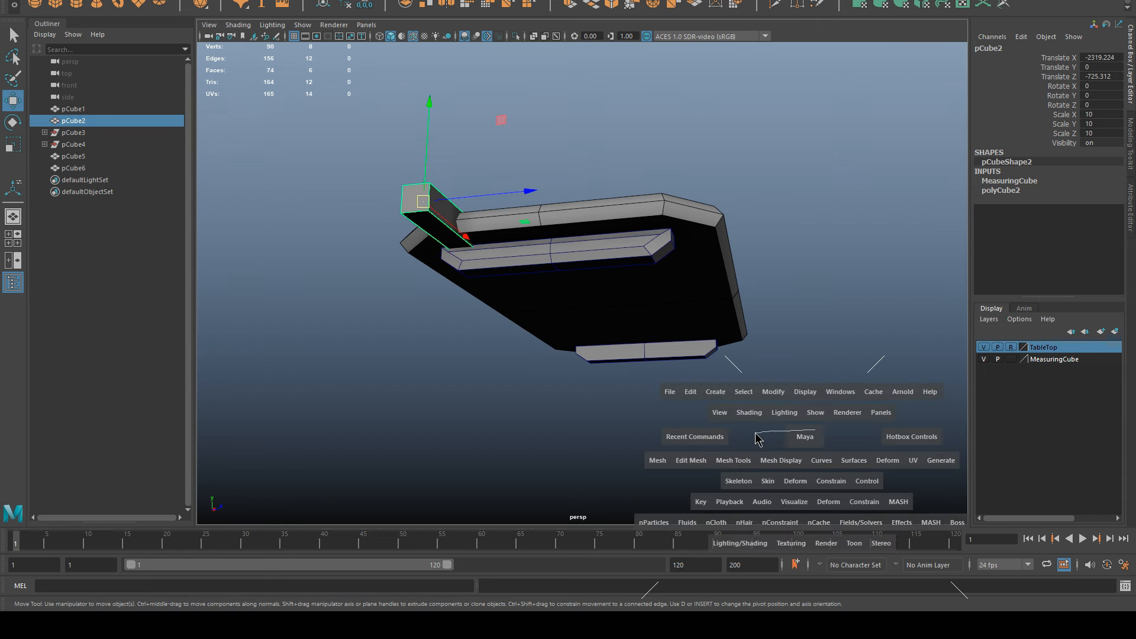
{"action": "left_click_drag", "start_coordinate": [811, 389], "coordinate": [748, 367], "text": "alt"}
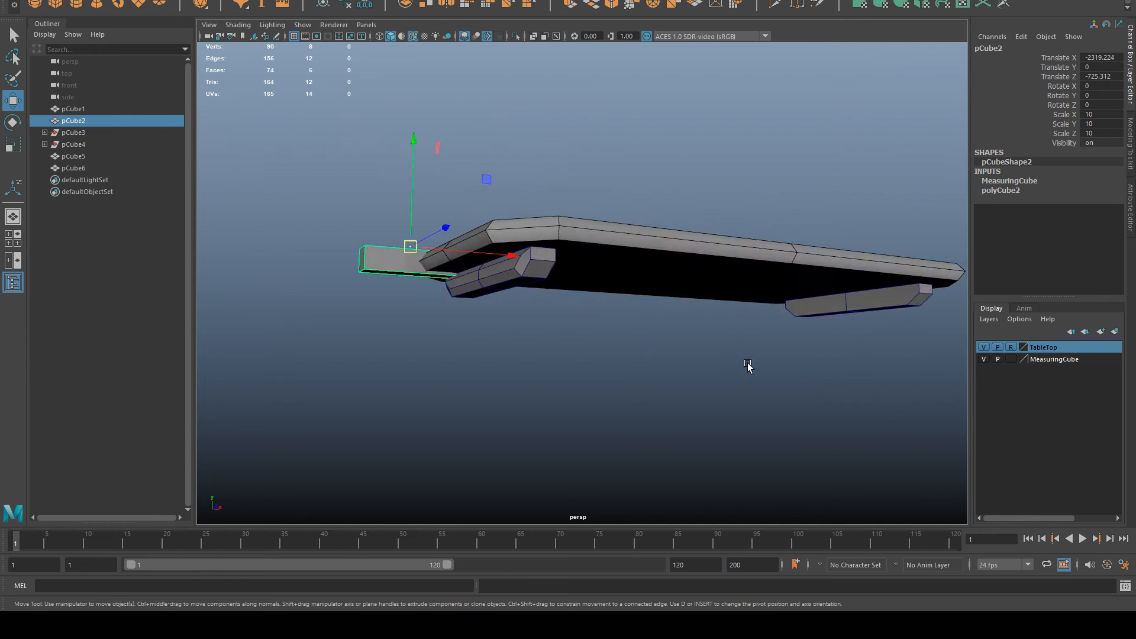
{"action": "key", "text": "space"}
{"action": "key", "text": "space"}
{"action": "scroll", "coordinate": [482, 383], "scroll_direction": "up", "scroll_amount": 4}
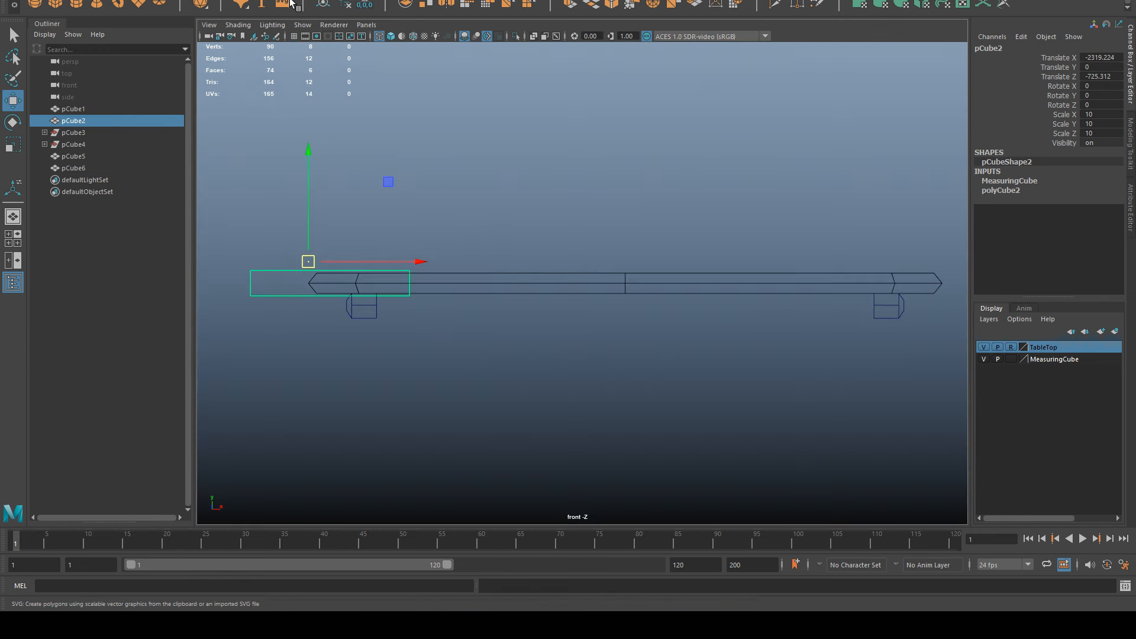
{"action": "left_click", "coordinate": [111, 0]}
{"action": "left_click", "coordinate": [166, 36]}
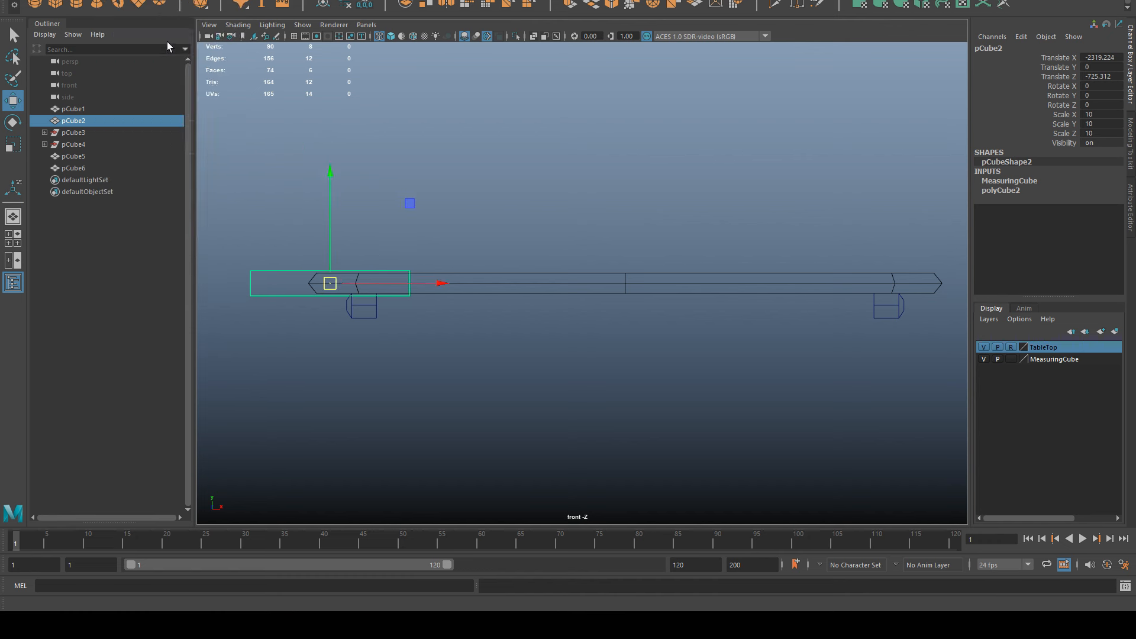
Move the measuring cube along X to the middle of the tabletop at Translate X 0.
{"action": "scroll", "coordinate": [383, 229], "scroll_direction": "up", "scroll_amount": 2}
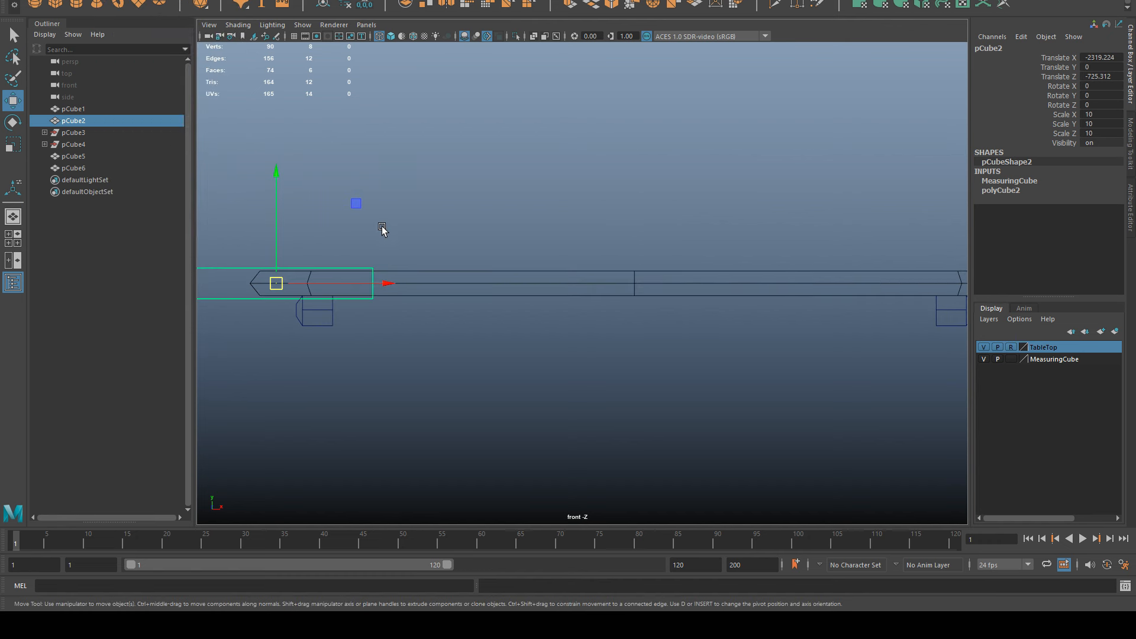
{"action": "left_click_drag", "start_coordinate": [366, 280], "coordinate": [639, 284]}
{"action": "left_click", "coordinate": [525, 325]}
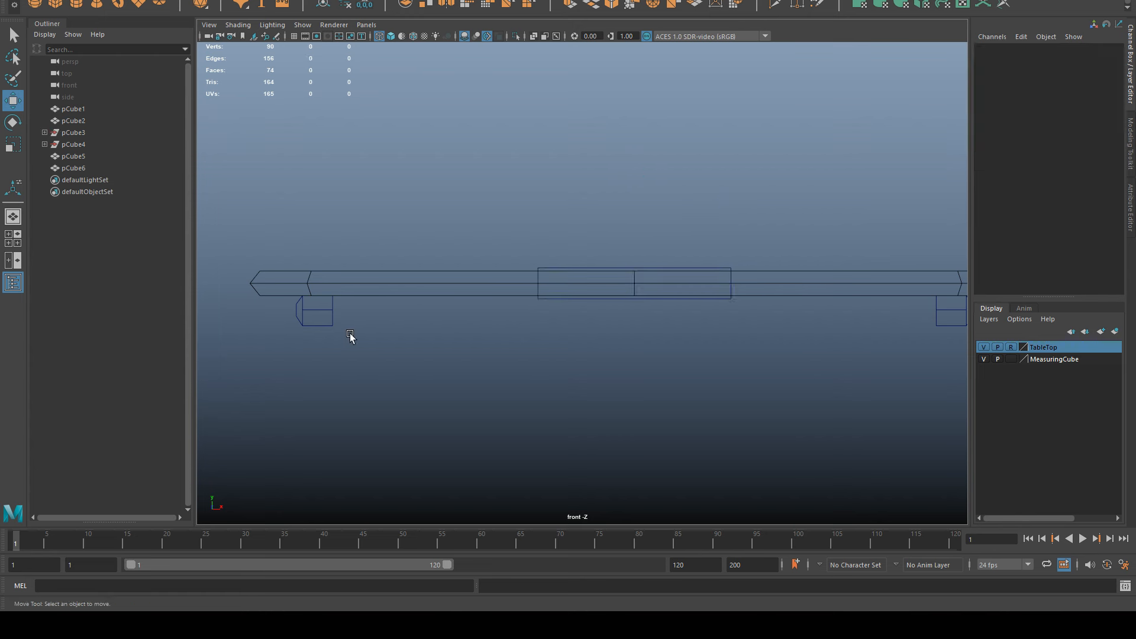
Duplicate the bar at the tabletop's negative X end, move the copy towards the middle along X and centre its pivot.
{"action": "left_click", "coordinate": [333, 313]}
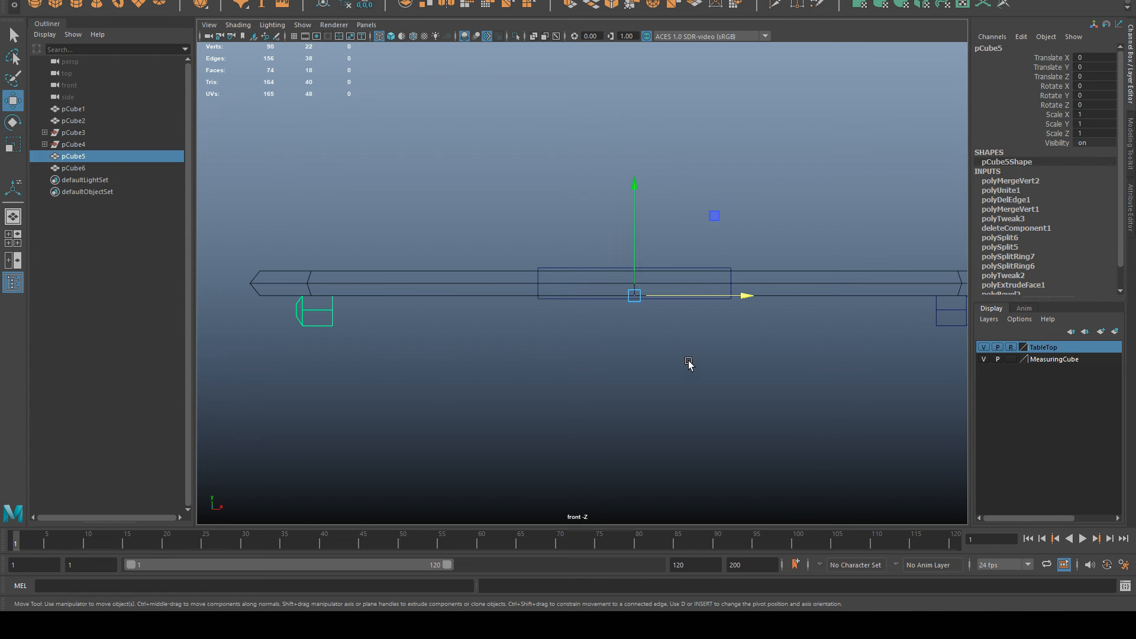
{"action": "scroll", "coordinate": [688, 364], "scroll_direction": "down", "scroll_amount": 3}
{"action": "key", "text": "ctrl+d"}
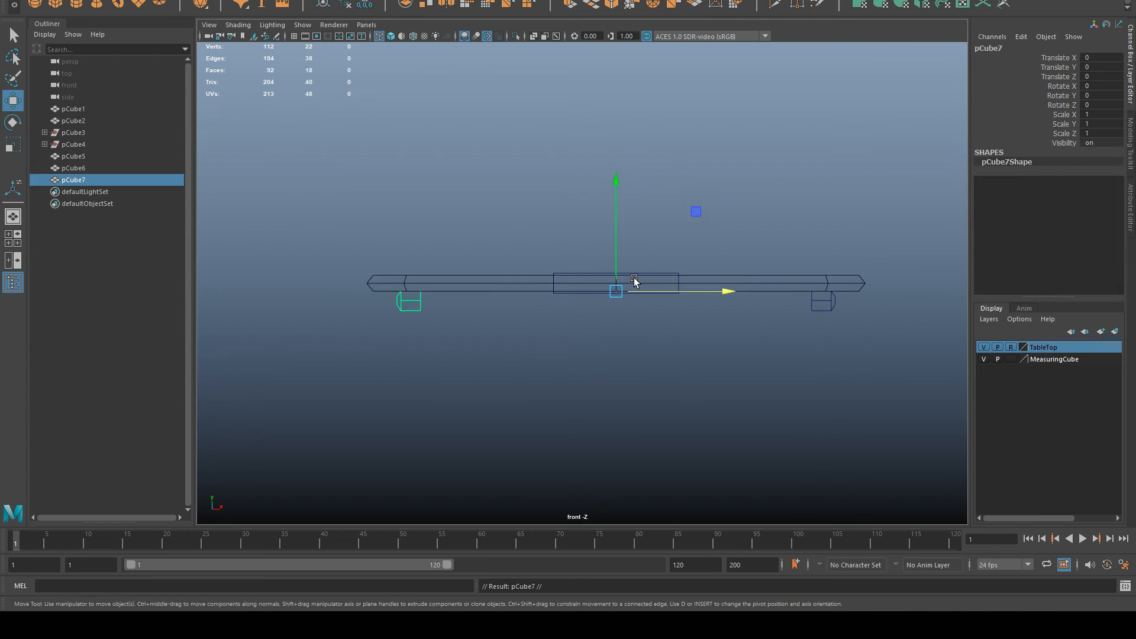
{"action": "left_click_drag", "start_coordinate": [722, 291], "coordinate": [854, 293]}
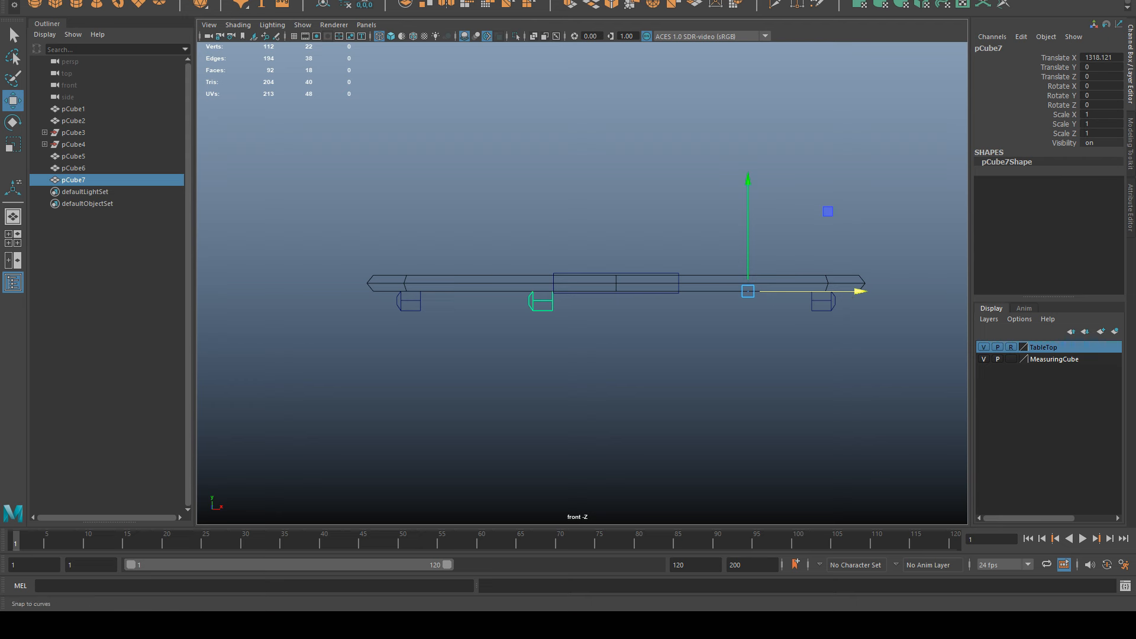
{"action": "left_click", "coordinate": [109, 0]}
{"action": "left_click", "coordinate": [155, 37]}
{"action": "scroll", "coordinate": [571, 300], "scroll_direction": "up", "scroll_amount": 3}
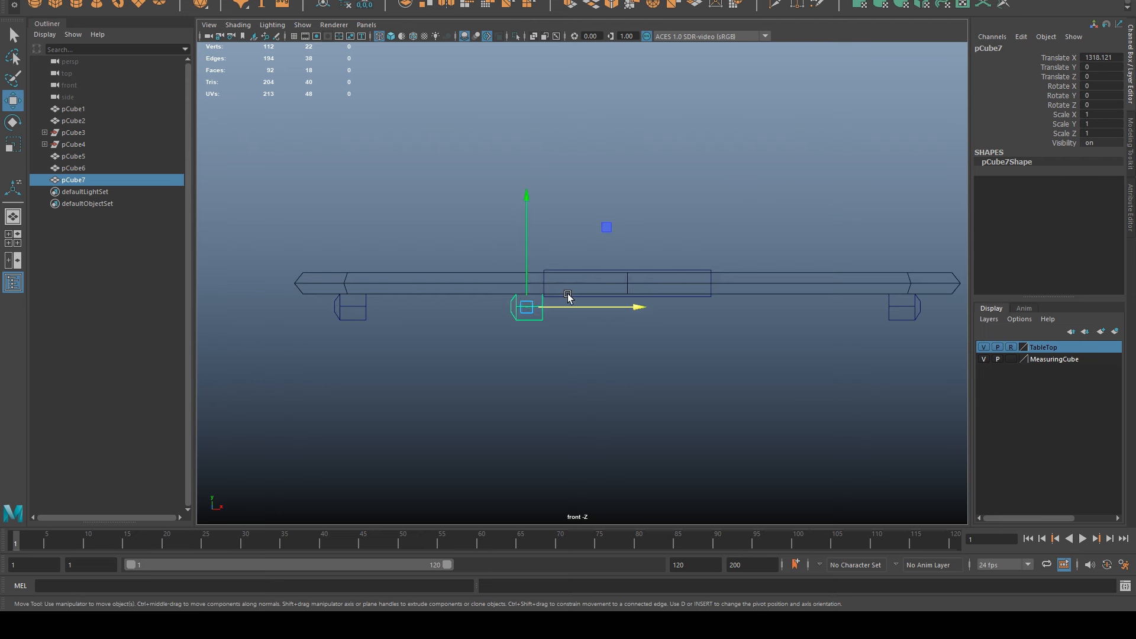
Rotate the duplicated bar 90 degrees around Y.
{"action": "key", "text": "e"}
{"action": "left_click_drag", "start_coordinate": [568, 307], "coordinate": [1065, 253]}
{"action": "double_click", "coordinate": [1091, 96]}
{"action": "type", "text": "90"}
{"action": "key", "text": "Return"}
Align the rotated bar along X with the tabletop's centre line, at Translate X 2071.829.
{"action": "key", "text": "w"}
{"action": "scroll", "coordinate": [581, 283], "scroll_direction": "up", "scroll_amount": 2}
{"action": "left_click_drag", "start_coordinate": [609, 320], "coordinate": [756, 351]}
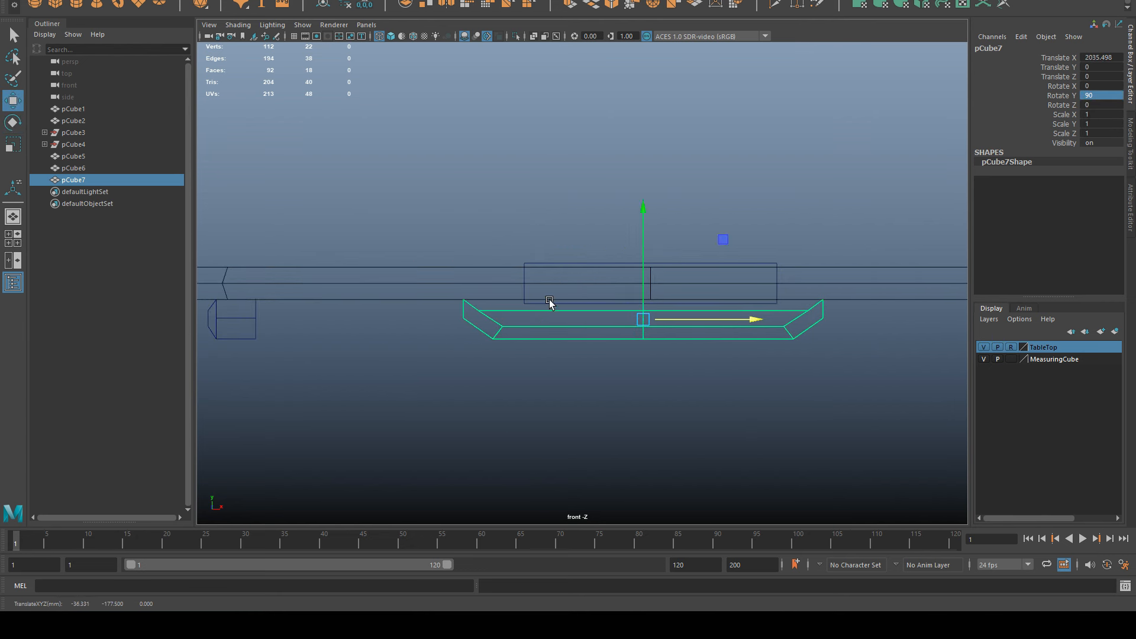
{"action": "left_click", "coordinate": [649, 264]}
{"action": "key", "text": "ctrl+z"}
{"action": "left_click_drag", "start_coordinate": [645, 235], "coordinate": [647, 257]}
{"action": "key", "text": "ctrl+z"}
{"action": "scroll", "coordinate": [806, 394], "scroll_direction": "up", "scroll_amount": 1}
{"action": "left_click_drag", "start_coordinate": [738, 329], "coordinate": [690, 327]}
{"action": "scroll", "coordinate": [735, 398], "scroll_direction": "down", "scroll_amount": 2}
{"action": "left_click", "coordinate": [734, 397]}
{"action": "scroll", "coordinate": [719, 337], "scroll_direction": "up", "scroll_amount": 2}
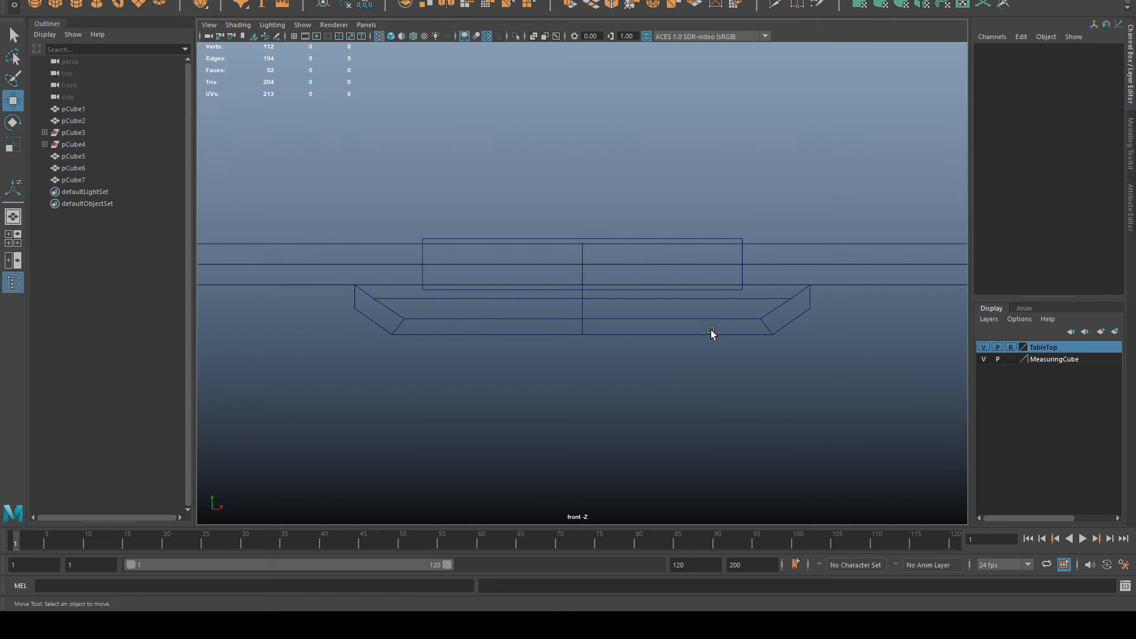
Delete the faces of the rotated bar's half on the positive X side of the centre line.
{"action": "left_click", "coordinate": [695, 239]}
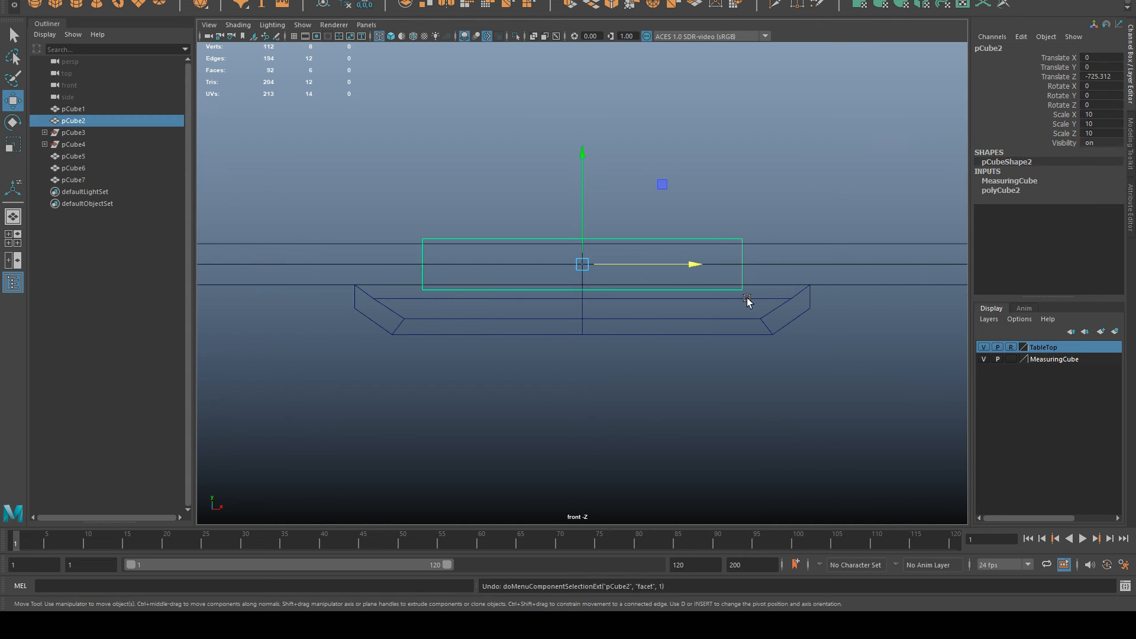
{"action": "left_click", "coordinate": [747, 319]}
{"action": "right_click_drag", "start_coordinate": [806, 170], "coordinate": [806, 202]}
{"action": "left_click_drag", "start_coordinate": [871, 397], "coordinate": [687, 183]}
{"action": "key", "text": "Delete"}
Move the remaining half bar's outer end vertices along X to the measuring cube's end and return to object mode.
{"action": "right_click_drag", "start_coordinate": [406, 132], "coordinate": [353, 133]}
{"action": "left_click_drag", "start_coordinate": [321, 156], "coordinate": [415, 391]}
{"action": "key", "text": "d"}
{"action": "left_click_drag", "start_coordinate": [456, 311], "coordinate": [431, 312]}
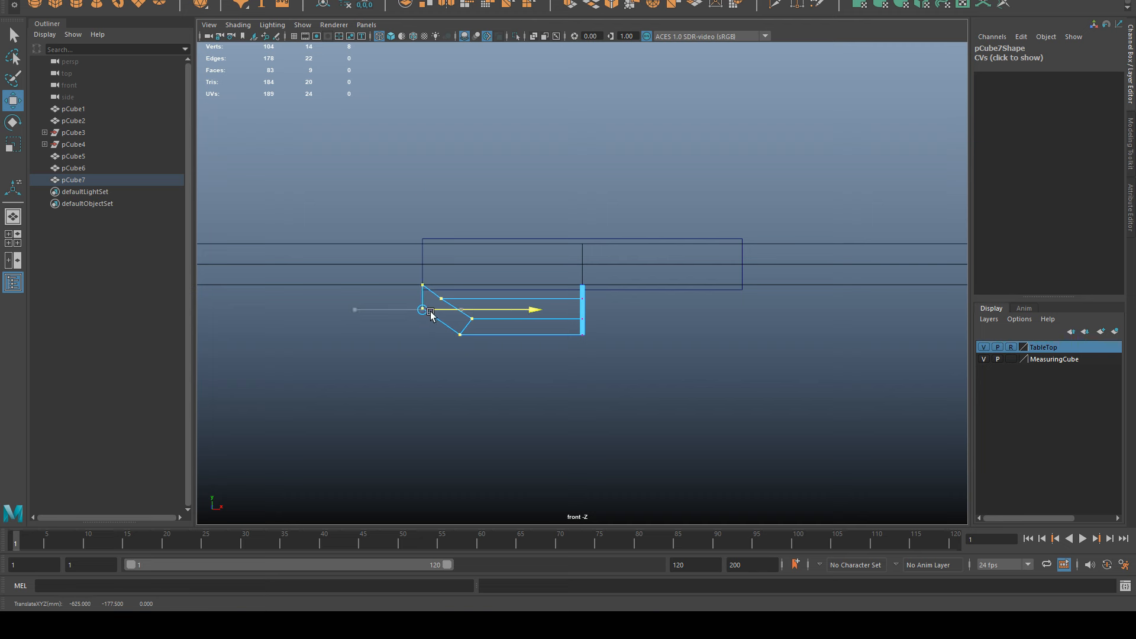
{"action": "key", "text": "q"}
{"action": "left_click", "coordinate": [570, 323]}
{"action": "right_click_drag", "start_coordinate": [573, 299], "coordinate": [621, 279]}
Try to mirror the half bar using Duplicate Special with reset options and Scale X set to -1.
{"action": "key", "text": "w"}
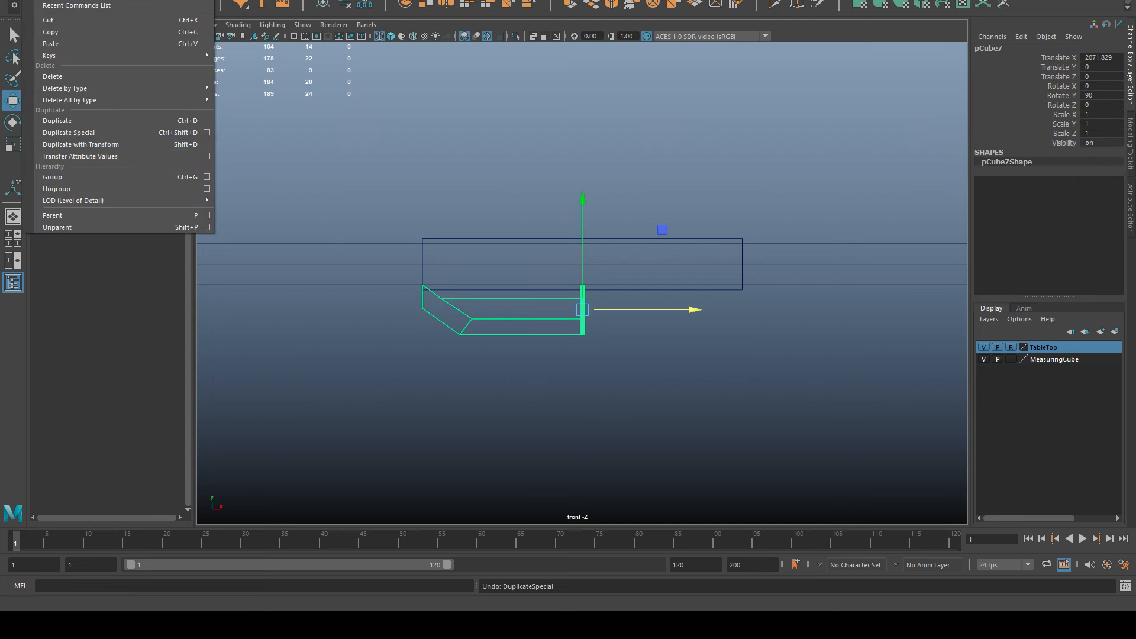
{"action": "left_click", "coordinate": [207, 133]}
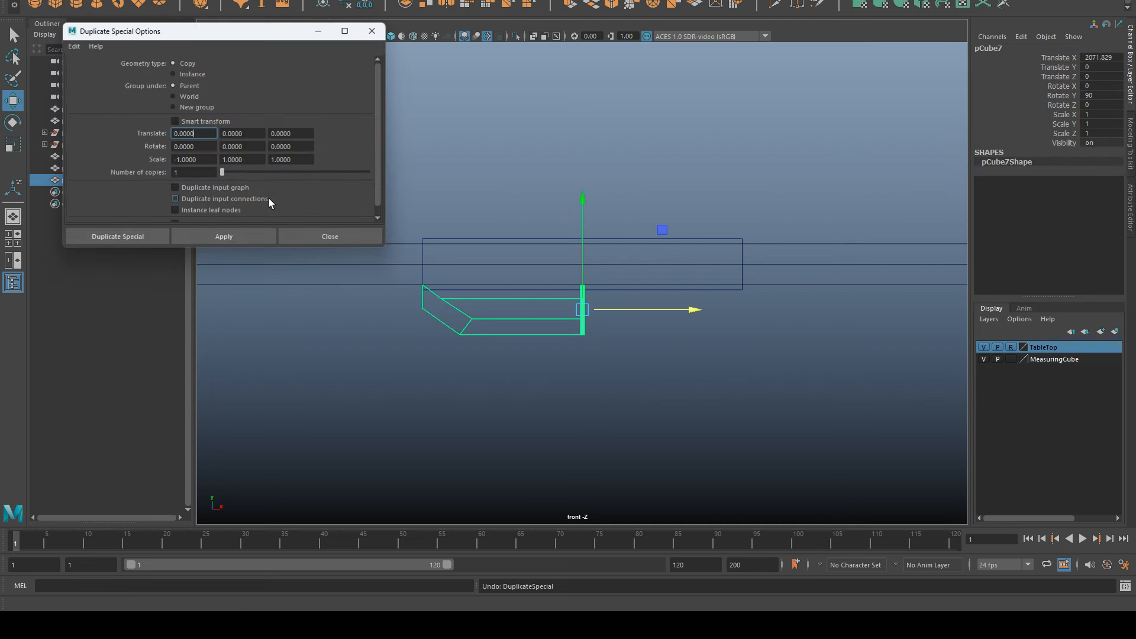
{"action": "left_click", "coordinate": [67, 46]}
{"action": "left_click", "coordinate": [110, 71]}
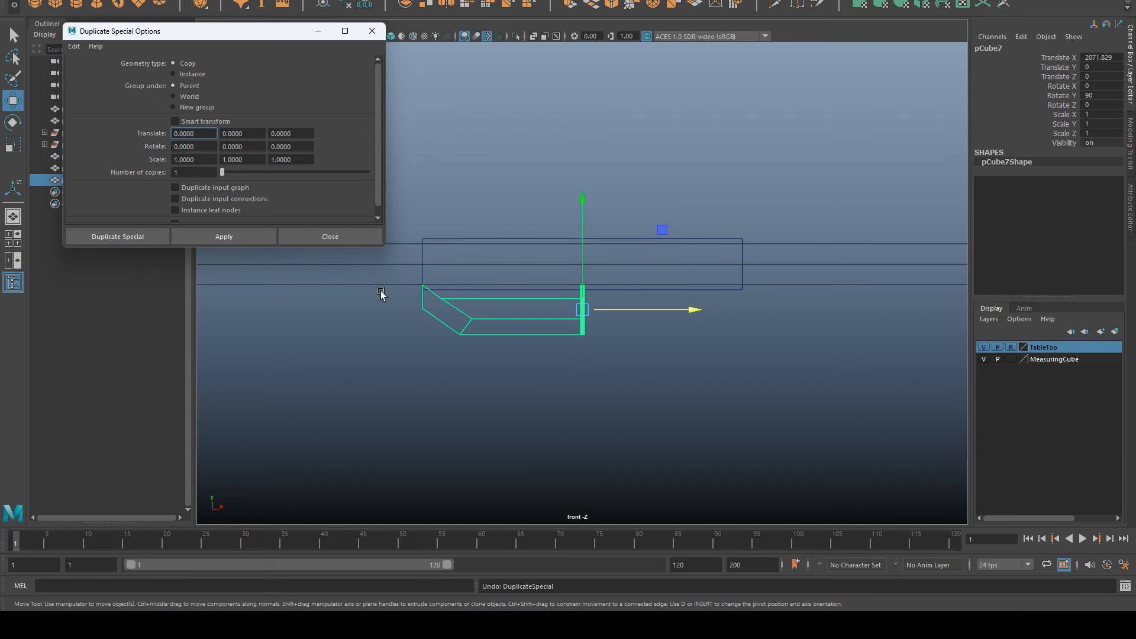
{"action": "left_click", "coordinate": [198, 160]}
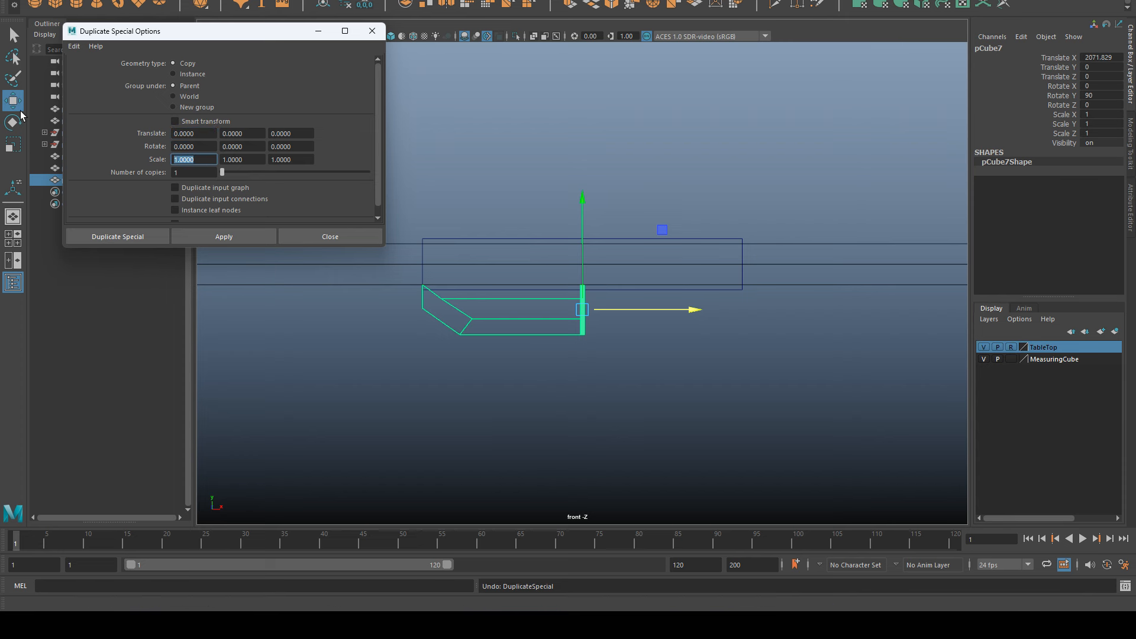
{"action": "left_click", "coordinate": [183, 236]}
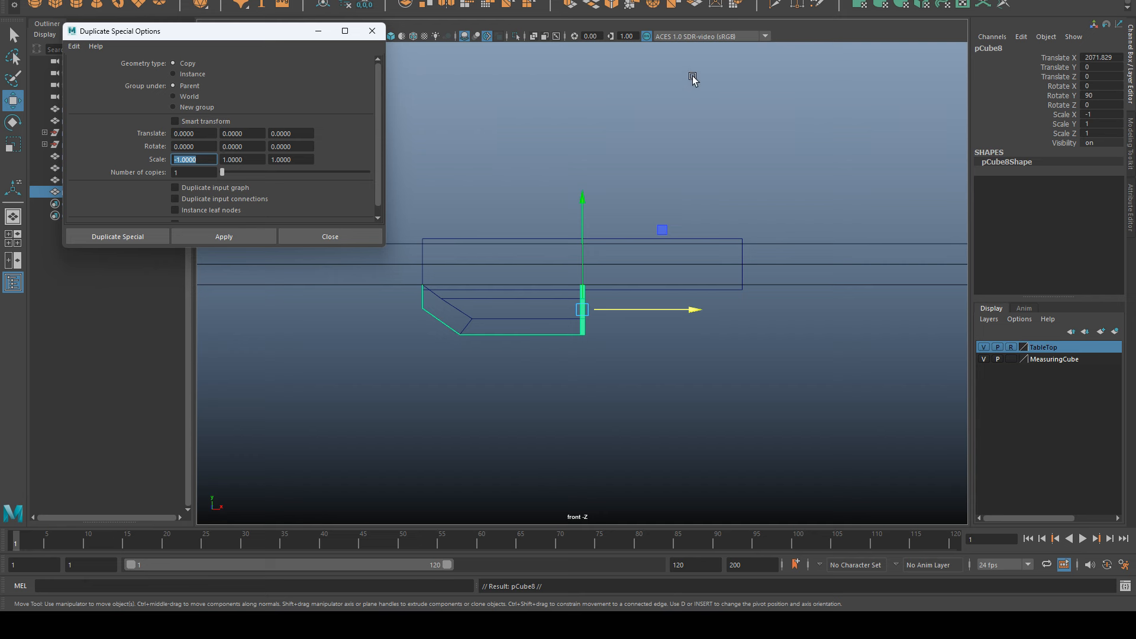
Undo the mirrored duplicate, then freeze the half bar's transformations and delete its history.
{"action": "key", "text": "ctrl+z"}
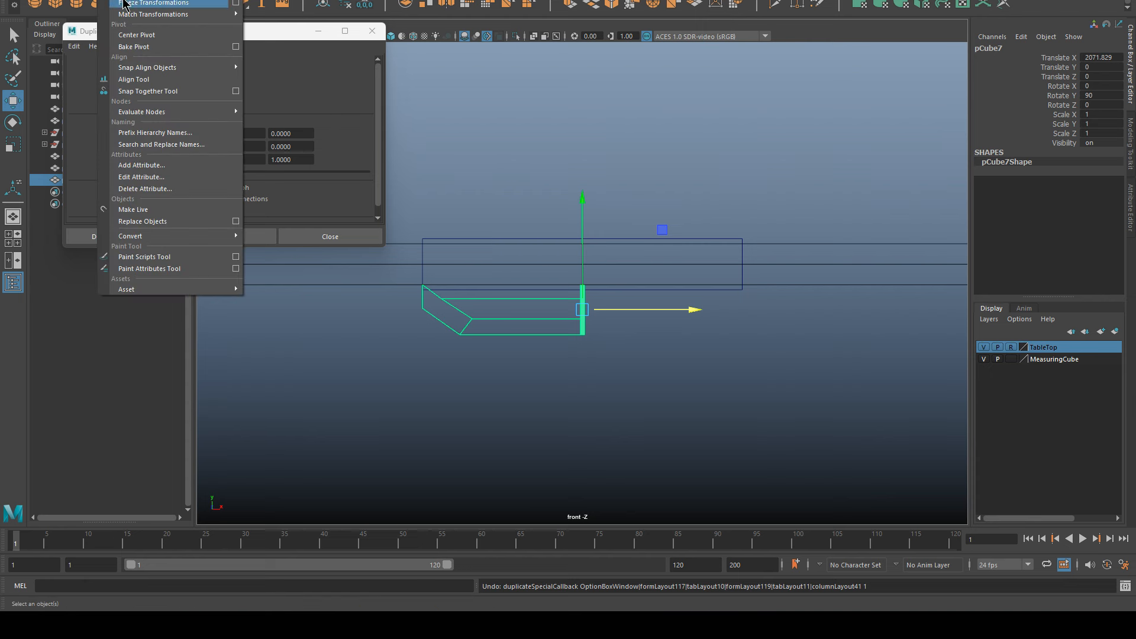
{"action": "left_click", "coordinate": [153, 3]}
{"action": "left_click", "coordinate": [41, 0]}
{"action": "mouse_move", "coordinate": [89, 89]}
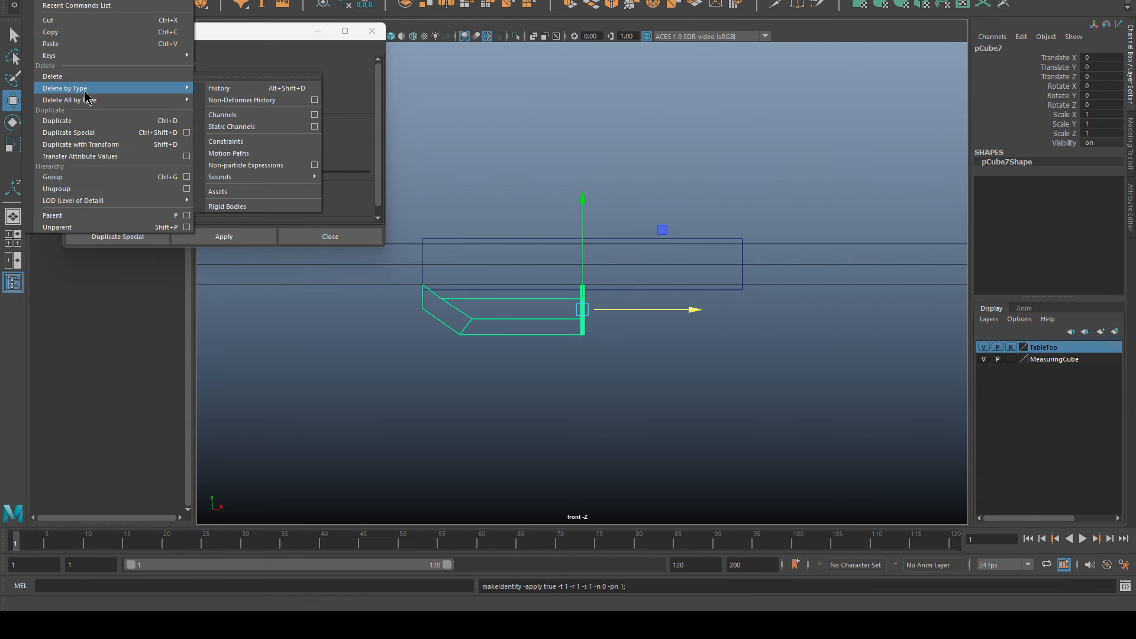
{"action": "left_click", "coordinate": [219, 88]}
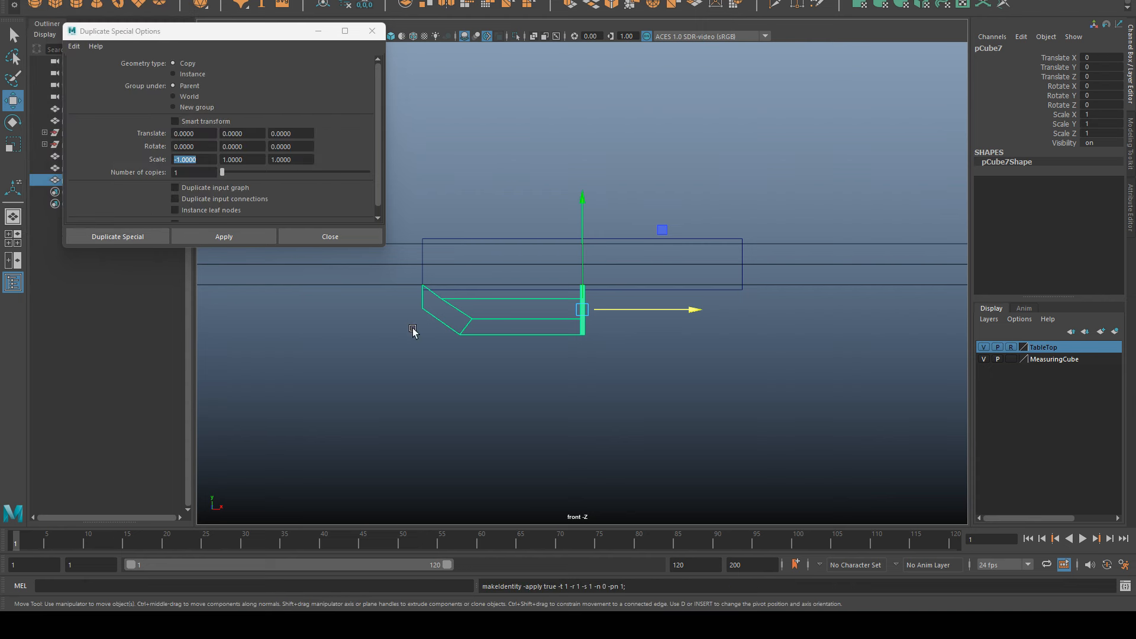
Mirror the half bar with Duplicate Special at Scale X -1 and combine both halves into one mesh.
{"action": "left_click", "coordinate": [191, 233]}
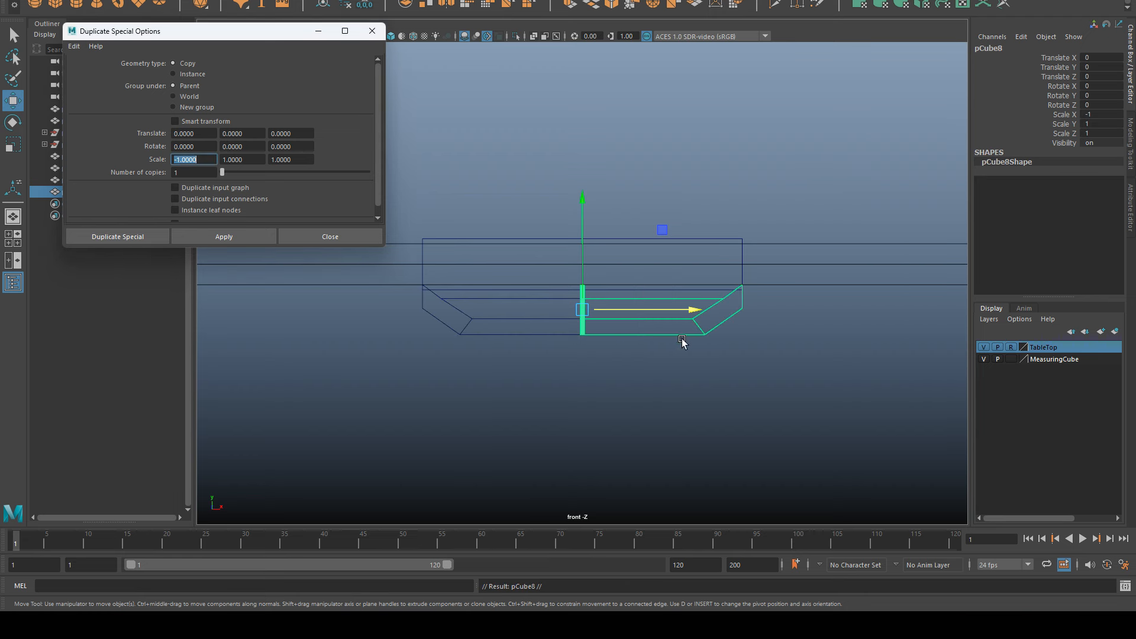
{"action": "left_click", "coordinate": [293, 238]}
{"action": "left_click_drag", "start_coordinate": [758, 377], "coordinate": [490, 301]}
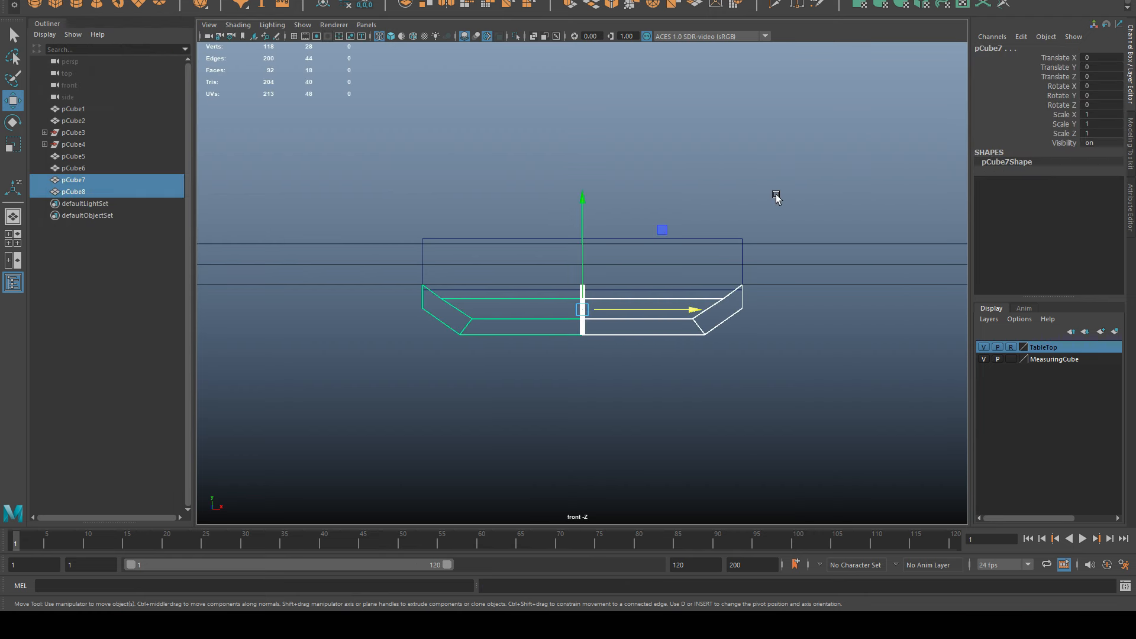
{"action": "key", "text": "space"}
{"action": "left_click_drag", "start_coordinate": [766, 201], "coordinate": [697, 213], "text": "alt"}
{"action": "key", "text": "space"}
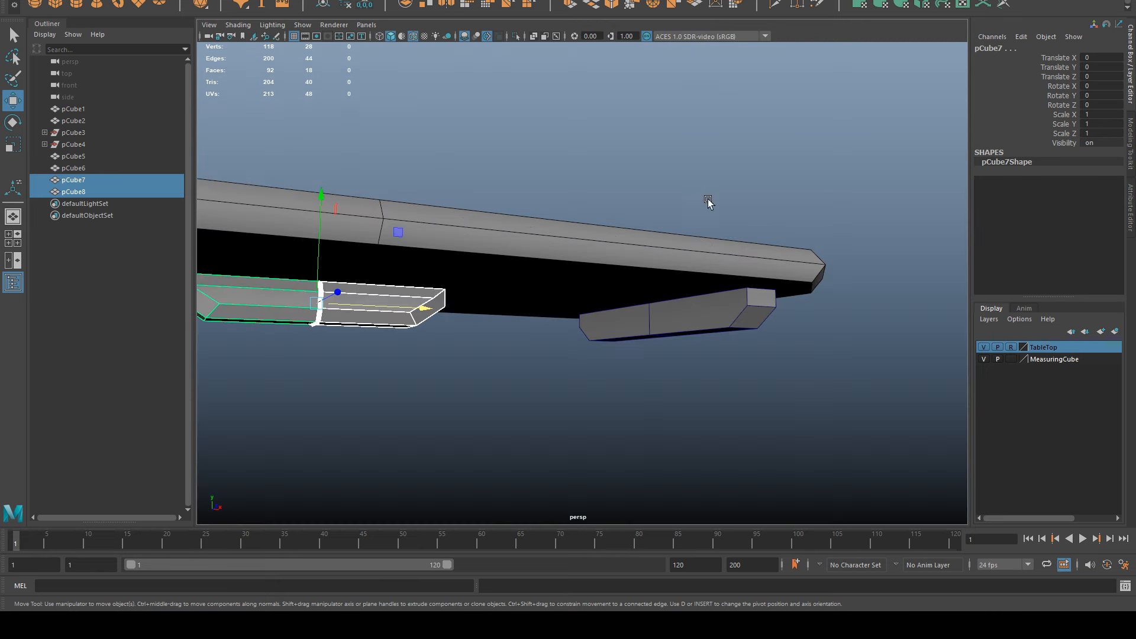
{"action": "left_click_drag", "start_coordinate": [651, 376], "coordinate": [596, 314], "text": "alt"}
{"action": "left_click_drag", "start_coordinate": [629, 358], "coordinate": [581, 323], "text": "alt"}
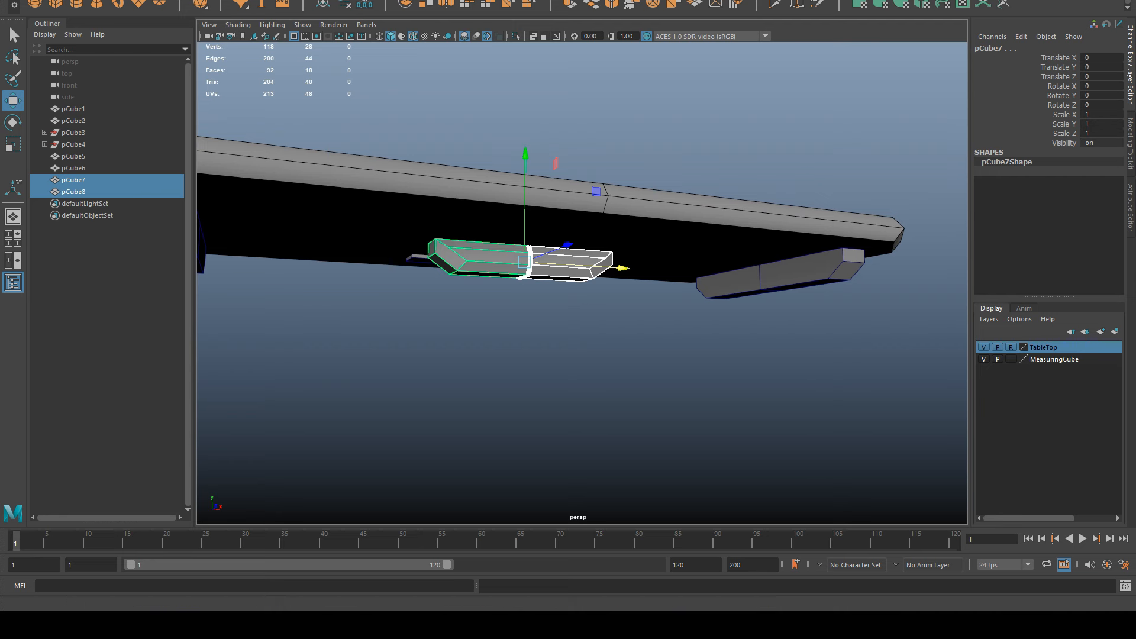
{"action": "left_click", "coordinate": [207, 0]}
{"action": "left_click", "coordinate": [252, 0]}
Merge the combined bar's overlapping vertices along its centre seam and return to object mode.
{"action": "mouse_move", "coordinate": [669, 346]}
{"action": "left_mouse_down", "text": "alt"}
{"action": "mouse_move", "coordinate": [643, 350]}
{"action": "mouse_move", "coordinate": [658, 331]}
{"action": "left_mouse_up", "text": "alt"}
{"action": "key", "text": "q"}
{"action": "right_click_drag", "start_coordinate": [656, 302], "coordinate": [603, 305]}
{"action": "left_click_drag", "start_coordinate": [606, 333], "coordinate": [553, 229]}
{"action": "right_click_drag", "start_coordinate": [593, 370], "coordinate": [648, 314], "text": "shift"}
{"action": "key", "text": "q"}
{"action": "right_click", "coordinate": [609, 275]}
{"action": "left_click", "coordinate": [667, 257]}
{"action": "key", "text": "w"}
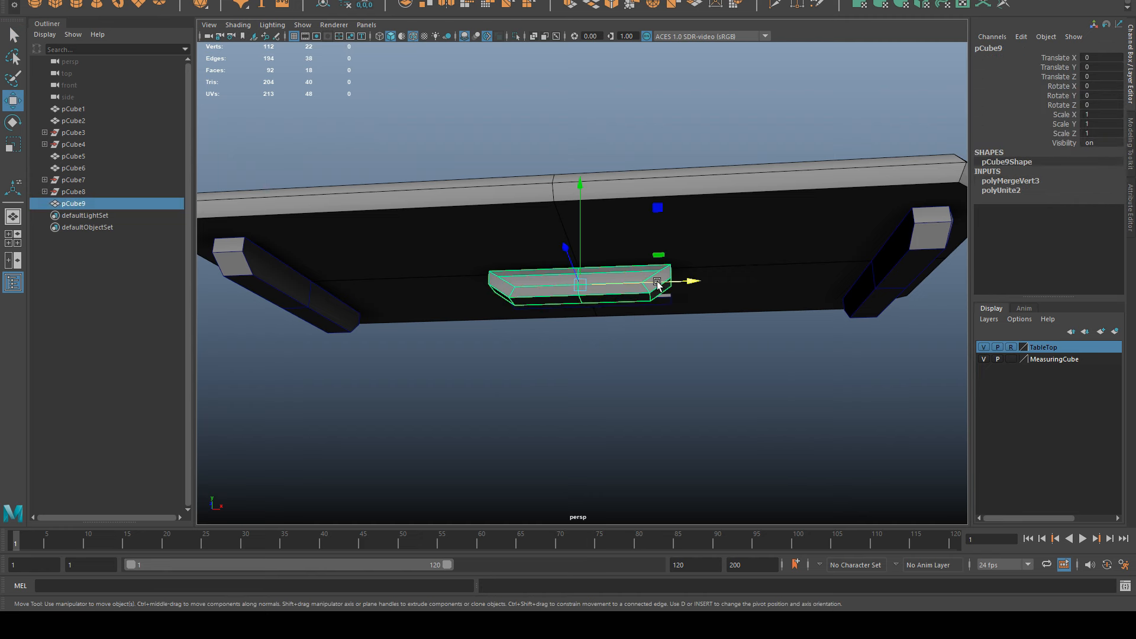
Inspect the completed short bar beneath the tabletop in the front view and from below in perspective.
{"action": "key", "text": "space"}
{"action": "key", "text": "space"}
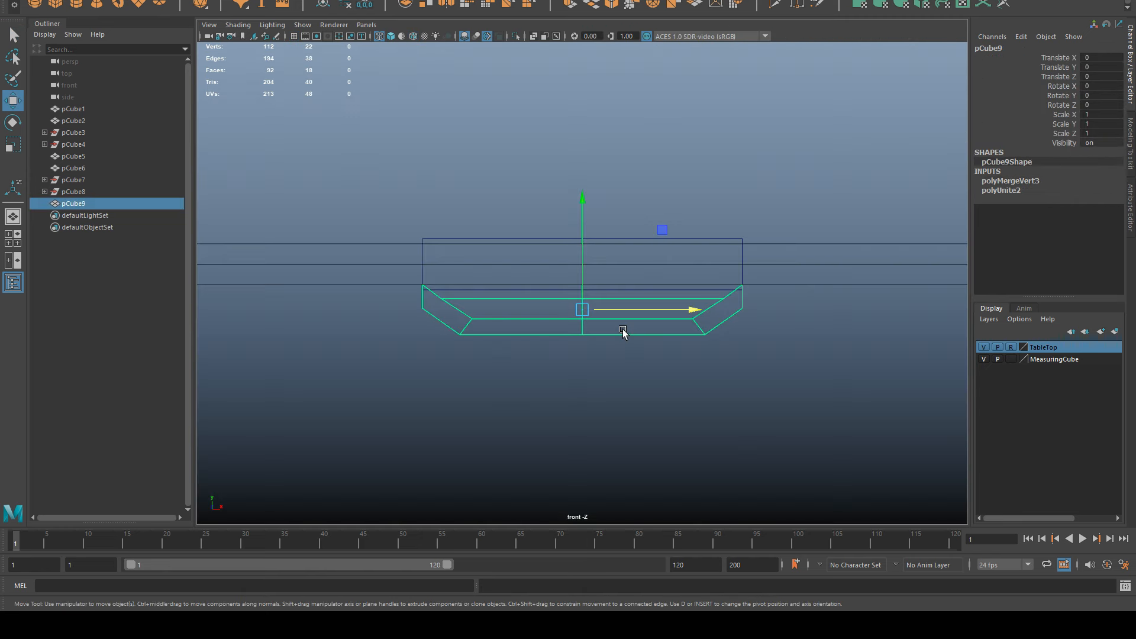
{"action": "key", "text": "space"}
{"action": "mouse_move", "coordinate": [527, 338]}
{"action": "left_mouse_down"}
{"action": "mouse_move", "coordinate": [536, 277]}
{"action": "mouse_move", "coordinate": [527, 308]}
{"action": "mouse_move", "coordinate": [566, 287]}
{"action": "mouse_move", "coordinate": [611, 236]}
{"action": "left_mouse_up"}
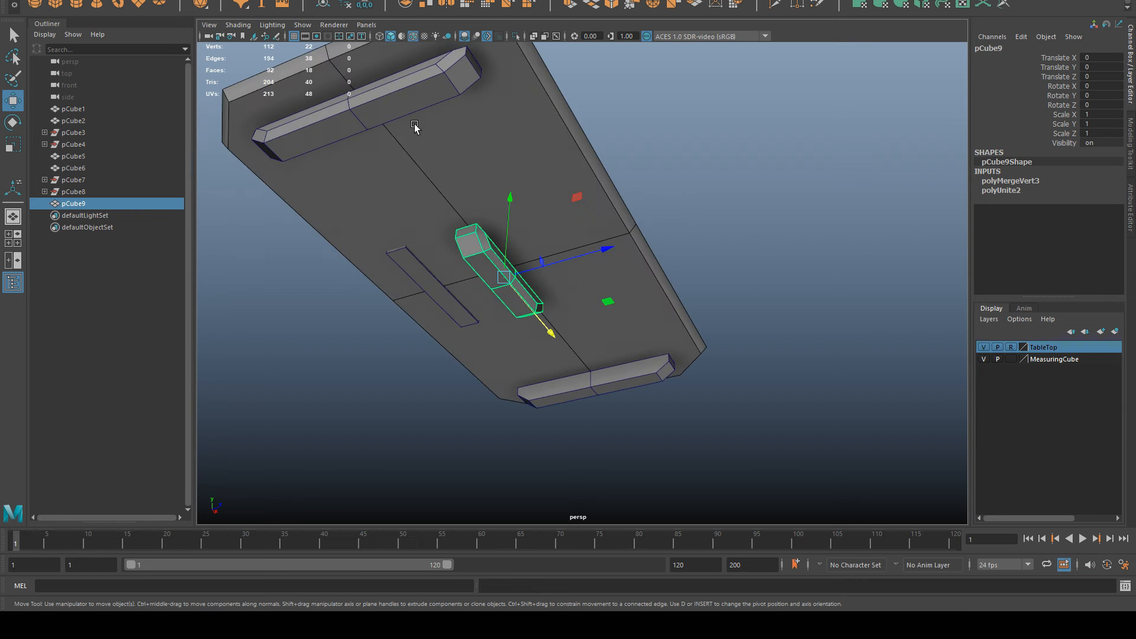
{"action": "left_click_drag", "start_coordinate": [657, 264], "coordinate": [579, 264], "text": "alt"}
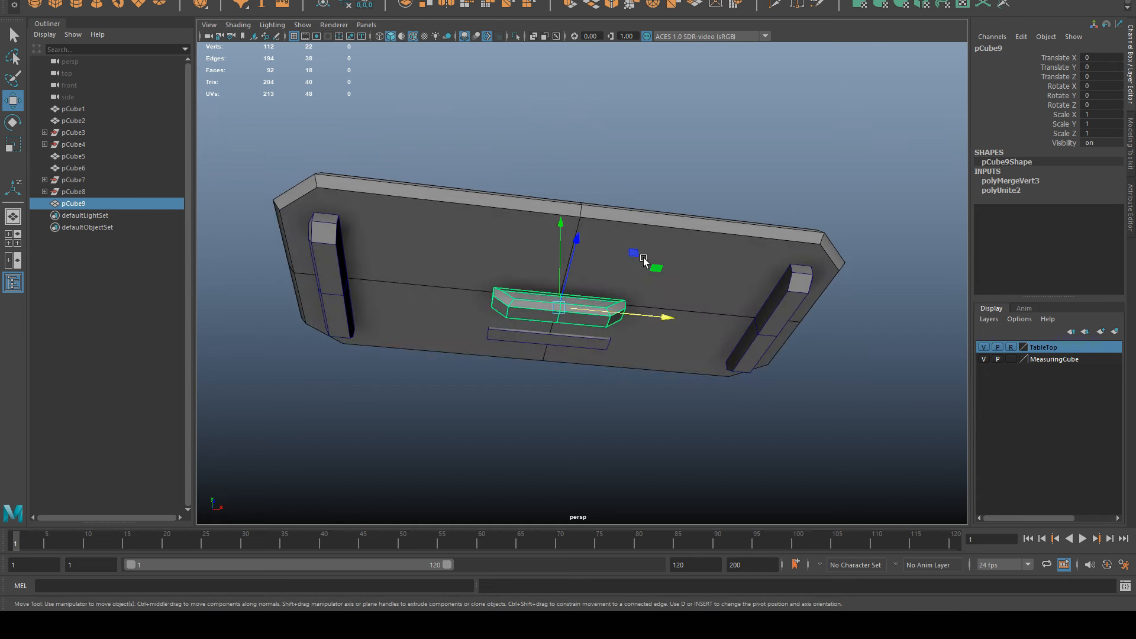
{"action": "scroll", "coordinate": [755, 256], "scroll_direction": "up", "scroll_amount": 3}
{"action": "left_click_drag", "start_coordinate": [701, 249], "coordinate": [643, 197], "text": "alt"}
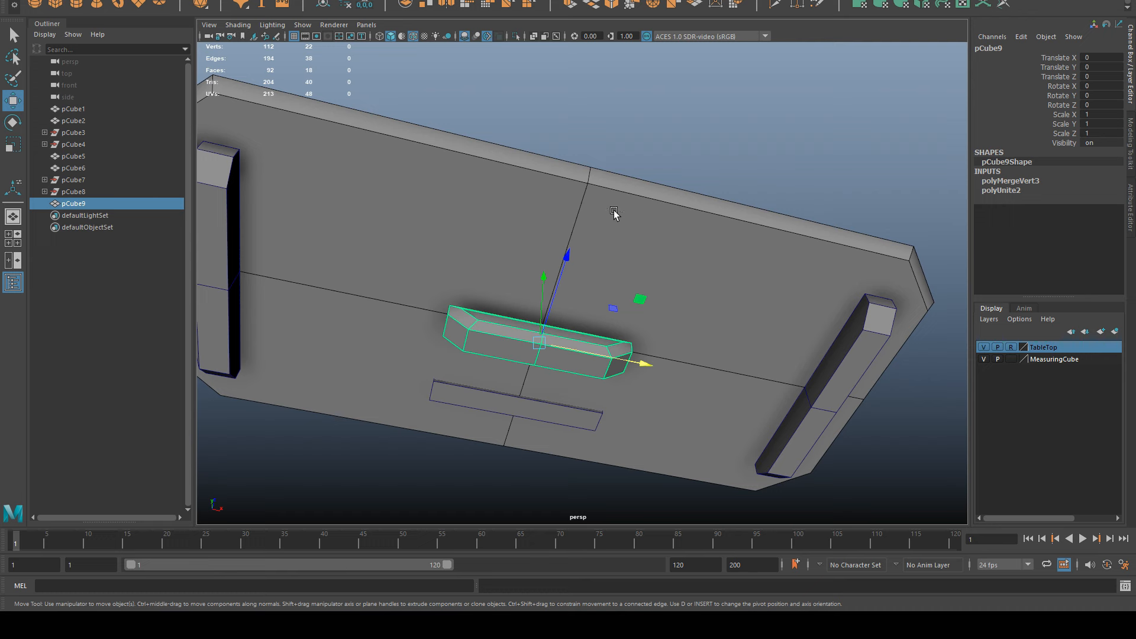
{"action": "left_click_drag", "start_coordinate": [554, 392], "coordinate": [647, 406], "text": "alt"}
Set the measuring cube's width, height and depth to 20.
{"action": "key", "text": "q"}
{"action": "left_click", "coordinate": [392, 300]}
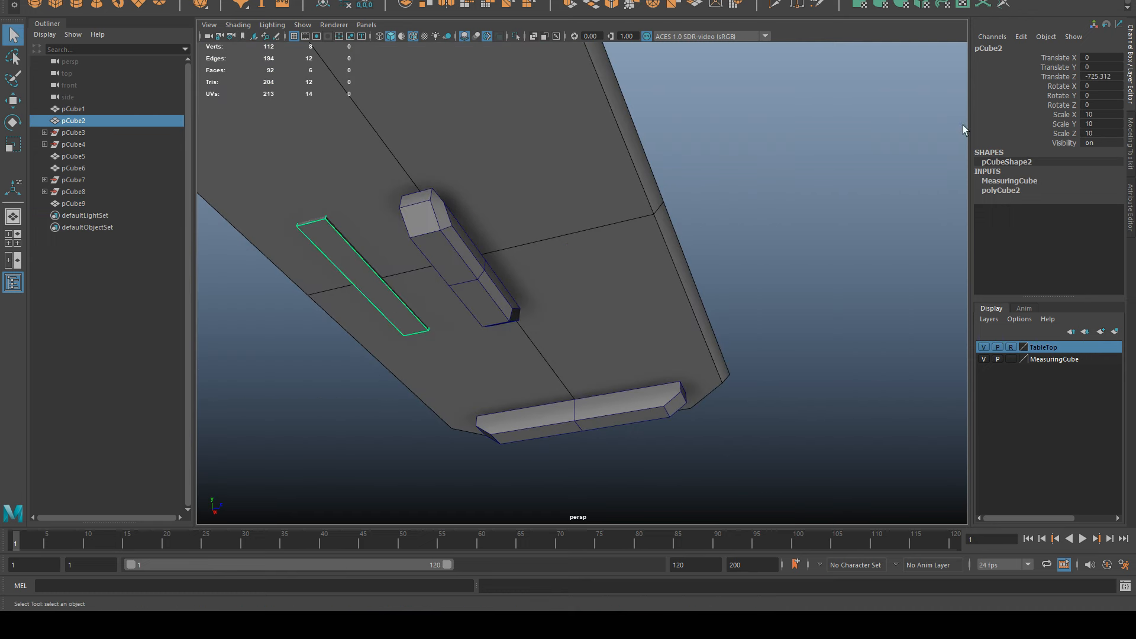
{"action": "left_click", "coordinate": [1004, 191]}
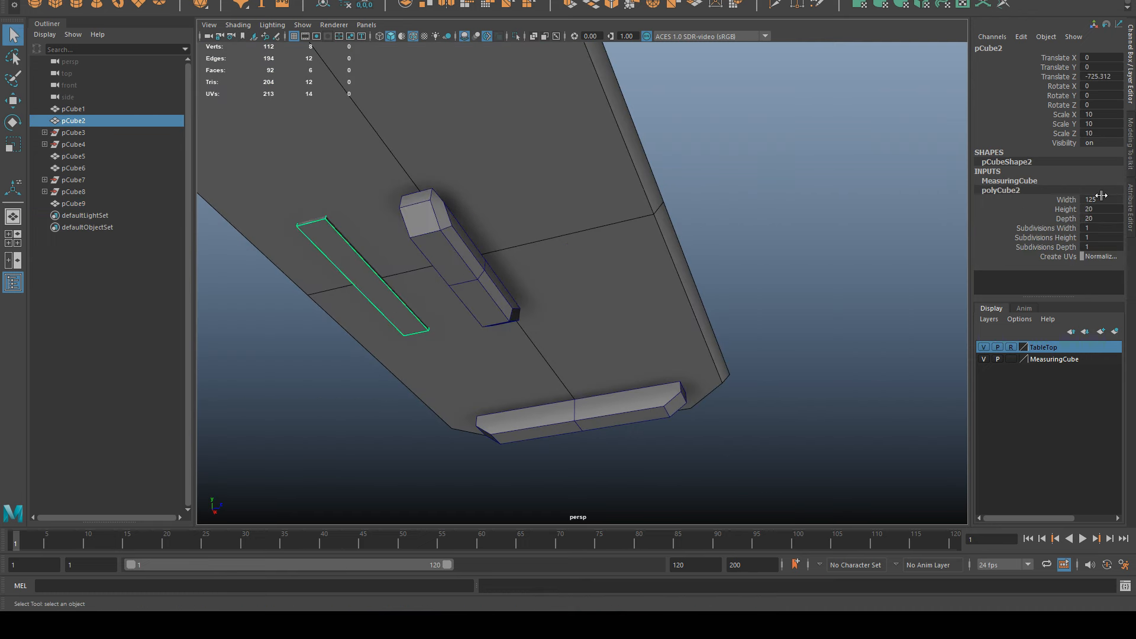
{"action": "left_click_drag", "start_coordinate": [1101, 198], "coordinate": [1092, 219]}
{"action": "type", "text": "20"}
{"action": "key", "text": "Return"}
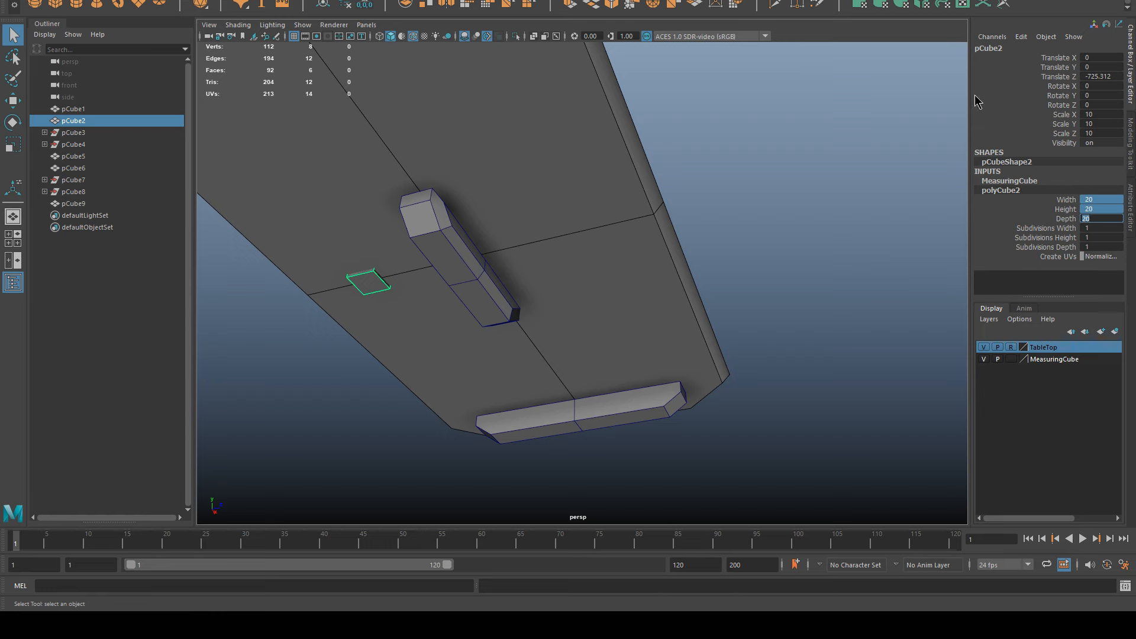
Snap the measuring cube's pivot to its outer edge and move the cube along Z to the tabletop's long edge, at Translate Z 1165.
{"action": "key", "text": "w"}
{"action": "left_click_drag", "start_coordinate": [433, 254], "coordinate": [598, 284]}
{"action": "key", "text": "space"}
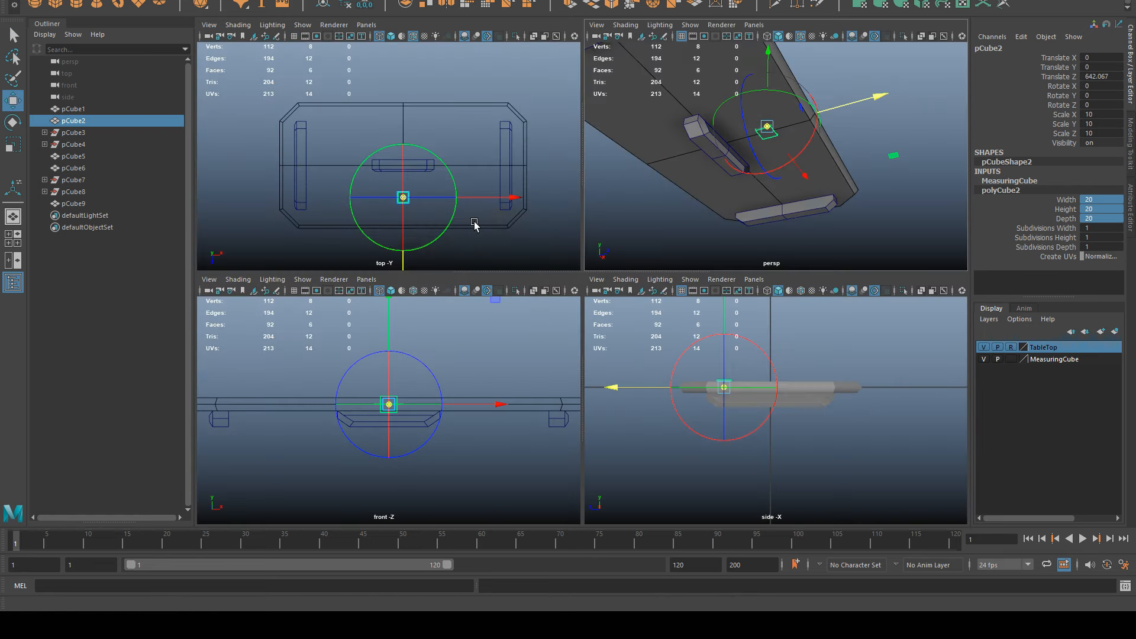
{"action": "key", "text": "space"}
{"action": "scroll", "coordinate": [619, 386], "scroll_direction": "up", "scroll_amount": 3}
{"action": "key", "text": "d"}
{"action": "key", "text": "v"}
{"action": "left_click_drag", "start_coordinate": [630, 368], "coordinate": [606, 316]}
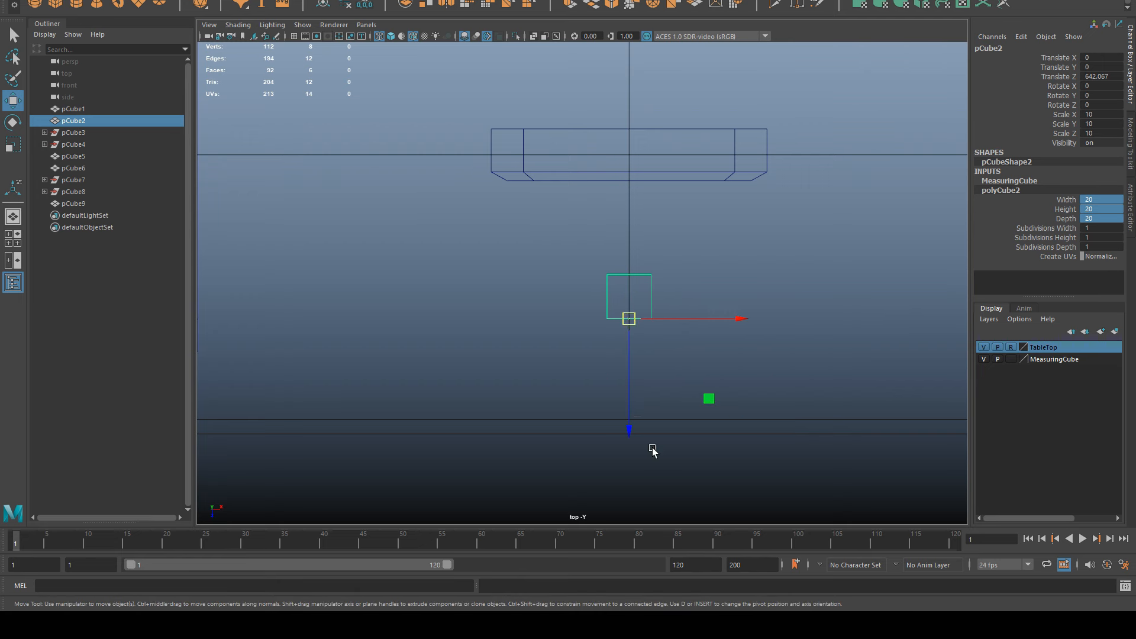
{"action": "left_click_drag", "start_coordinate": [631, 406], "coordinate": [624, 452]}
{"action": "key", "text": "space"}
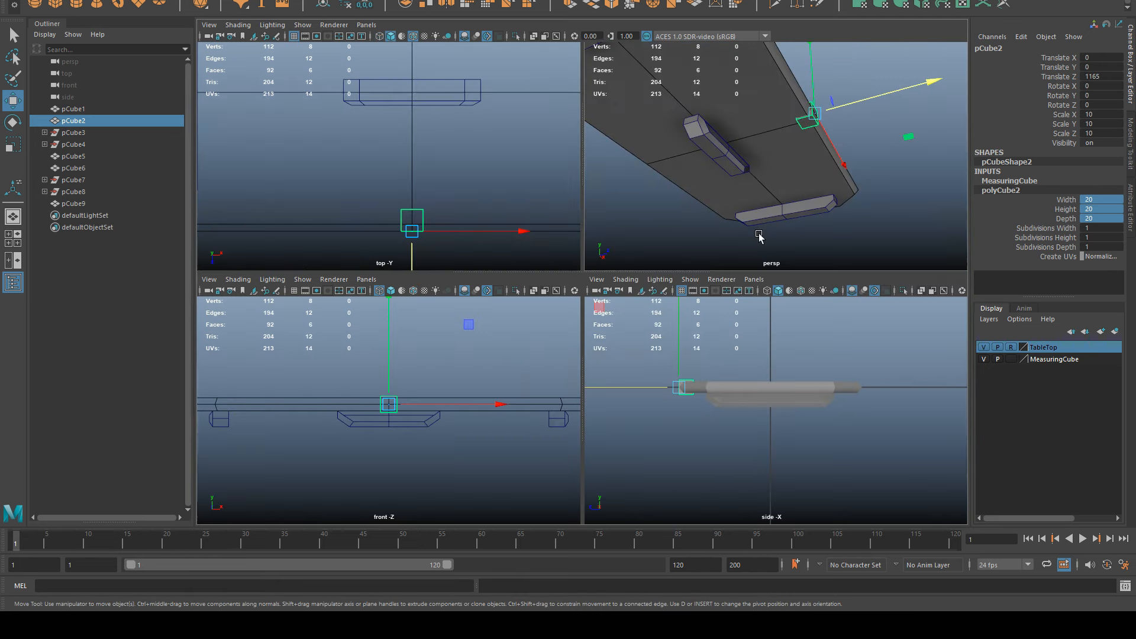
Place the short bar's pivot on its outer edge and snap the bar along Z to the tabletop's long edge, at Translate Z 1147.395.
{"action": "key", "text": "space"}
{"action": "left_click", "coordinate": [689, 246]}
{"action": "left_click", "coordinate": [443, 234]}
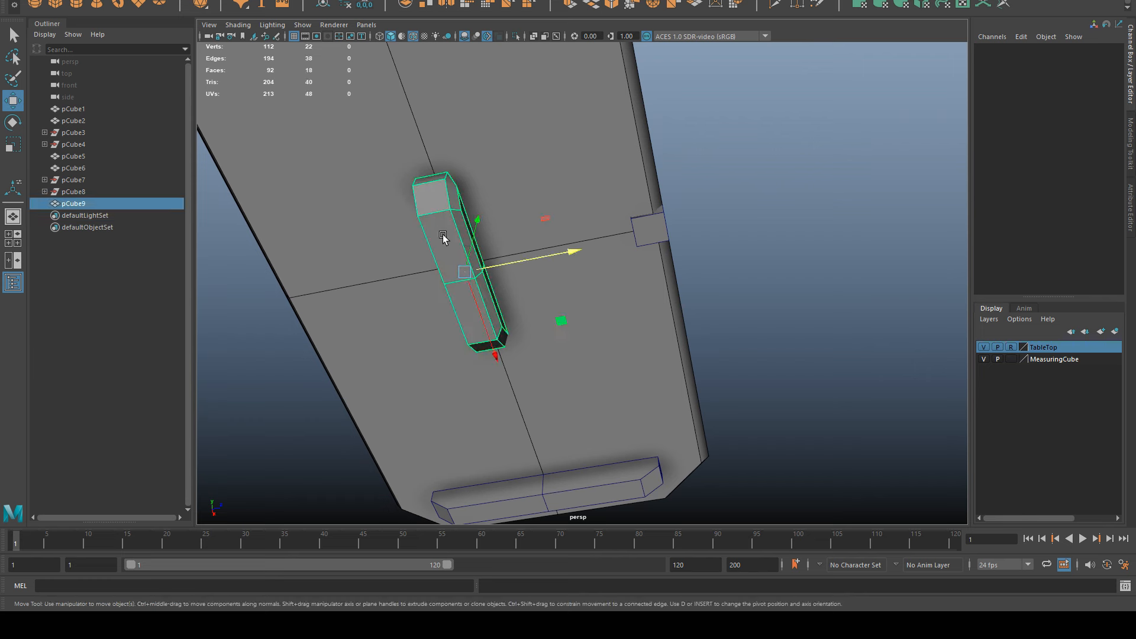
{"action": "key", "text": "space"}
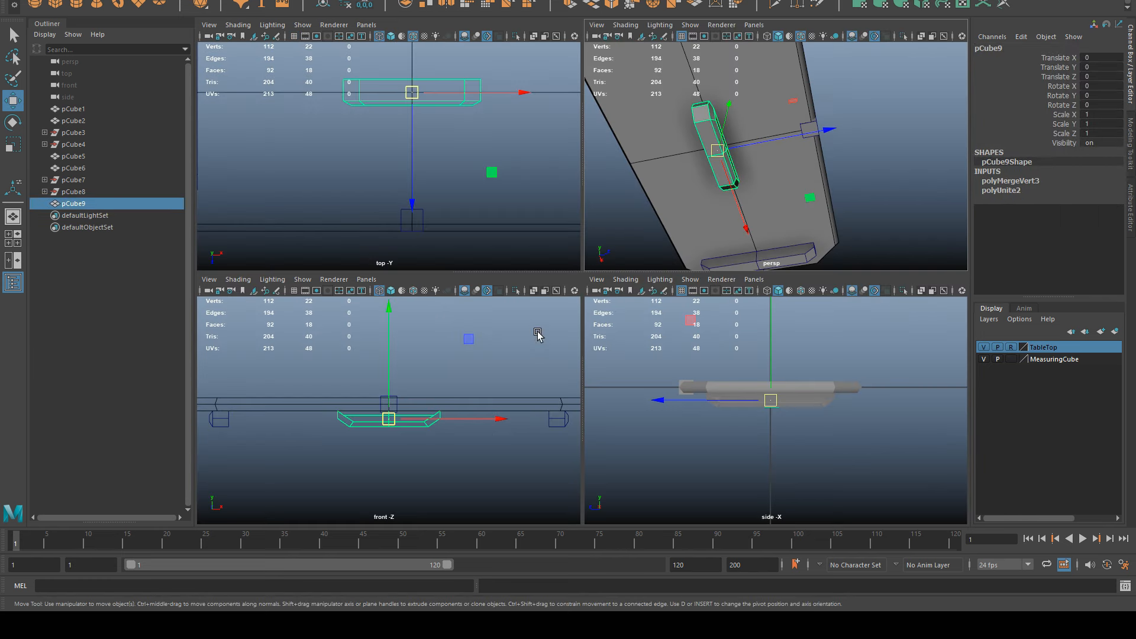
{"action": "key", "text": "space"}
{"action": "key", "text": "d"}
{"action": "left_click", "coordinate": [630, 225]}
{"action": "left_click_drag", "start_coordinate": [630, 225], "coordinate": [613, 453]}
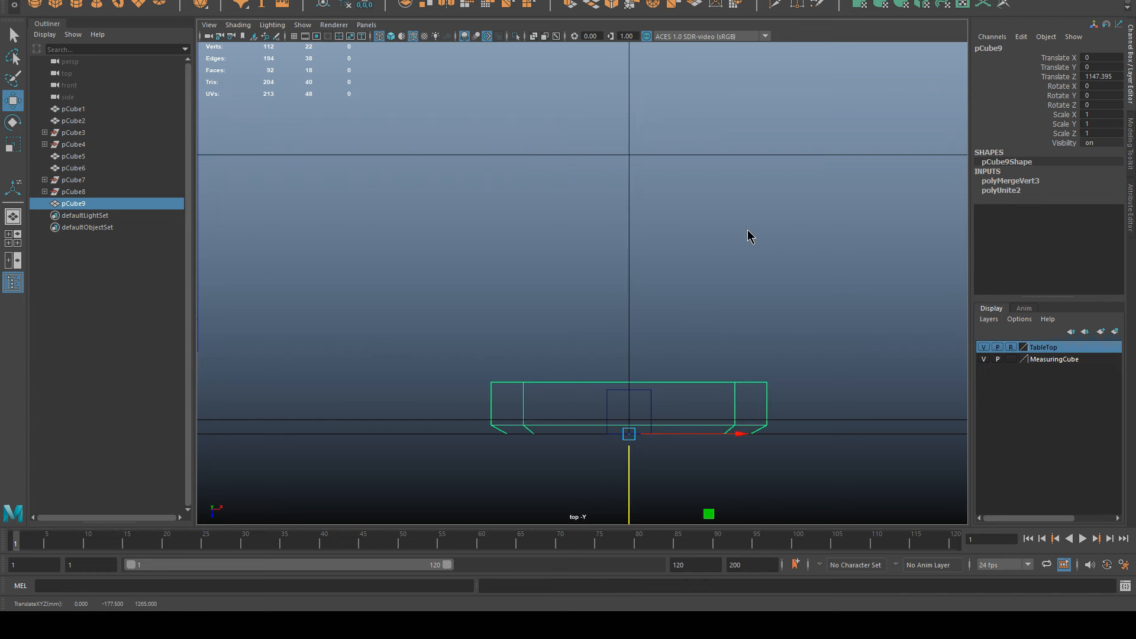
Move the short bar inward along Z to the measuring cube's inner edge, at Translate Z 947.395.
{"action": "key", "text": "space"}
{"action": "key", "text": "space"}
{"action": "left_click_drag", "start_coordinate": [748, 236], "coordinate": [723, 260], "text": "alt"}
{"action": "key", "text": "space"}
{"action": "key", "text": "space"}
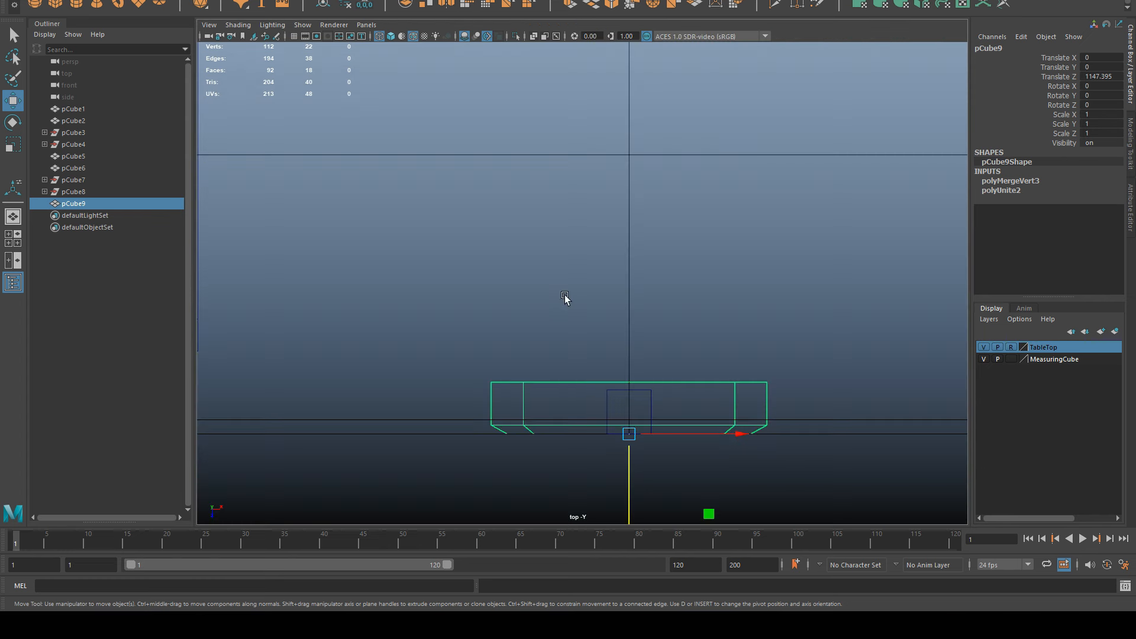
{"action": "left_click_drag", "start_coordinate": [631, 492], "coordinate": [639, 385]}
{"action": "key", "text": "space"}
{"action": "key", "text": "space"}
{"action": "left_click_drag", "start_coordinate": [790, 180], "coordinate": [740, 153], "text": "alt"}
Hide the MeasuringCube layer.
{"action": "key", "text": "q"}
{"action": "left_click", "coordinate": [649, 207]}
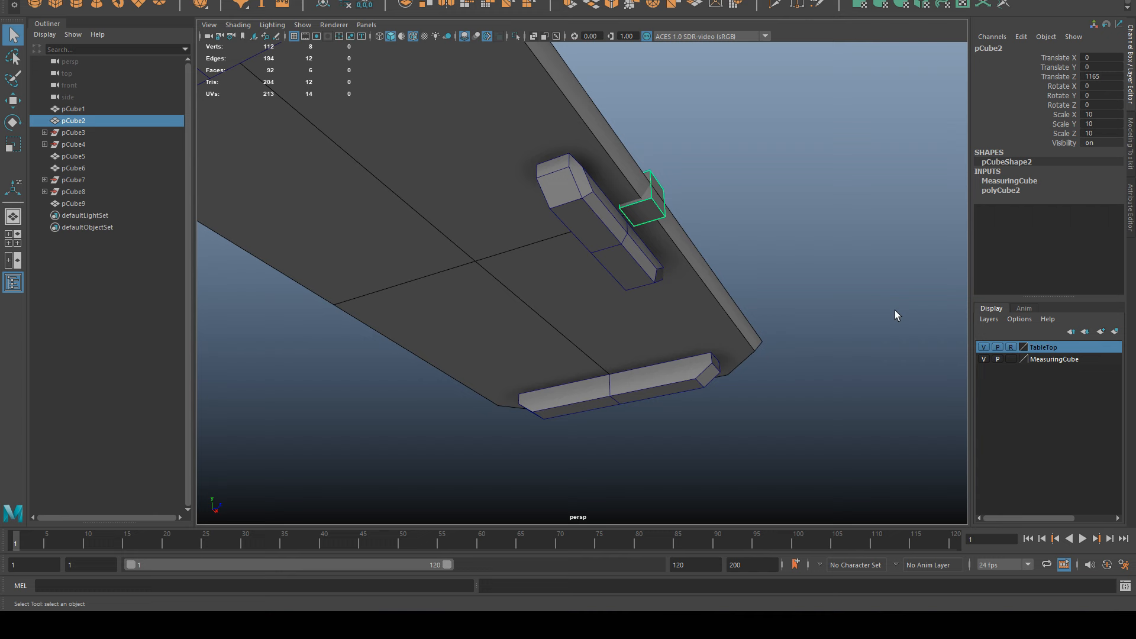
{"action": "left_click", "coordinate": [983, 359]}
{"action": "left_click_drag", "start_coordinate": [819, 307], "coordinate": [673, 246], "text": "alt"}
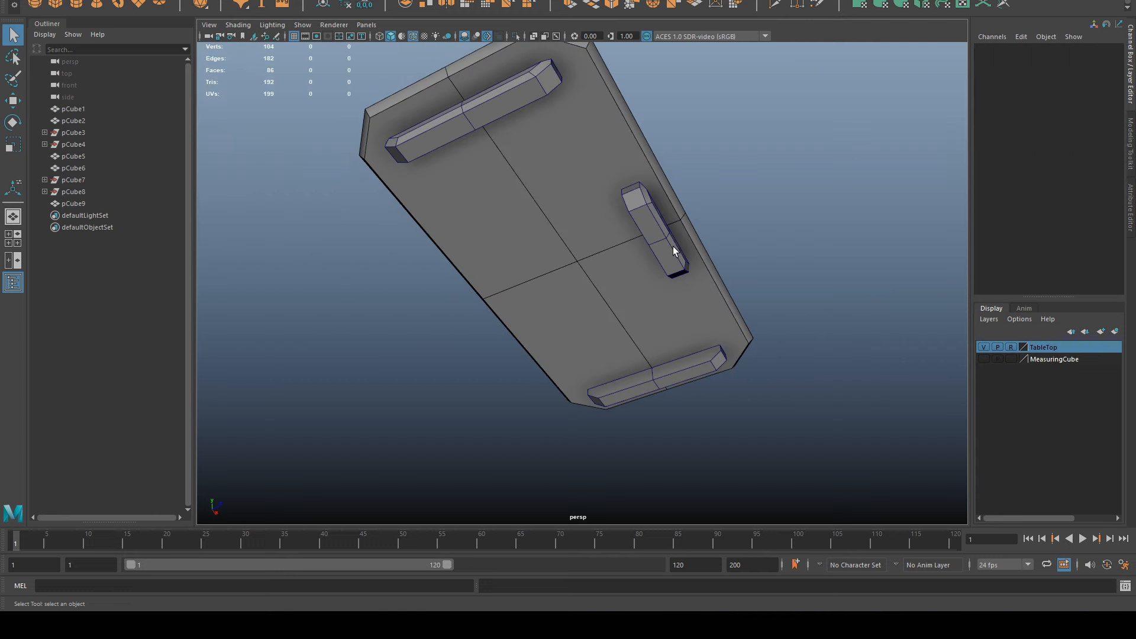
Snap the short bar's pivot to the centre of the tabletop's underside.
{"action": "left_click", "coordinate": [673, 246]}
{"action": "key", "text": "w"}
{"action": "key", "text": "d"}
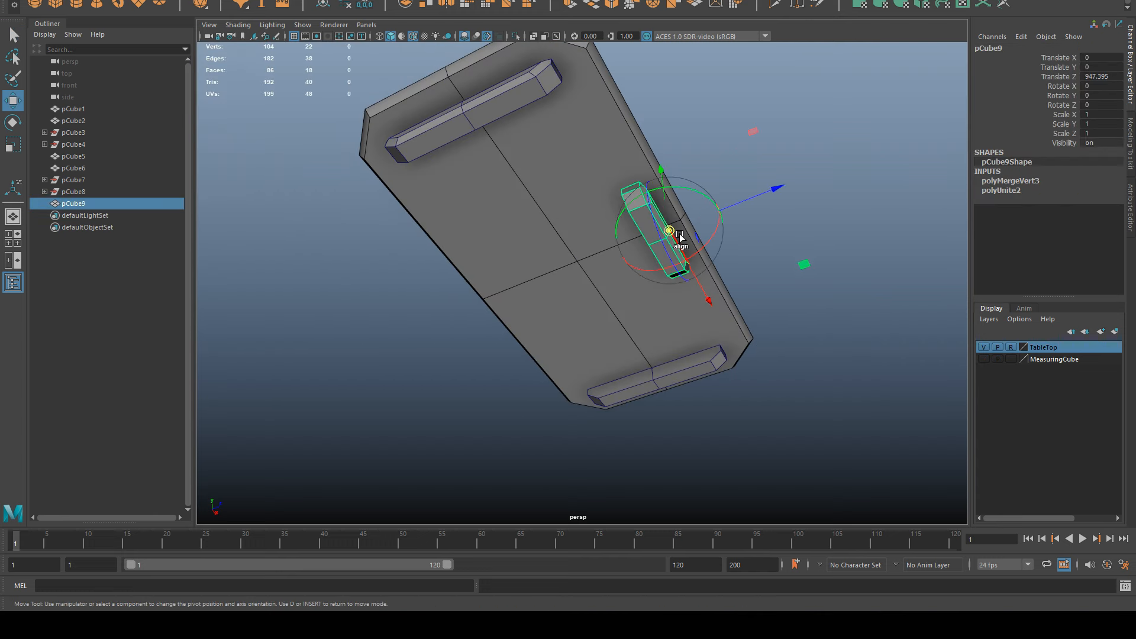
{"action": "left_click", "coordinate": [577, 261]}
{"action": "key", "text": "d"}
Freeze the repositioned short bar's transformations and delete its history.
{"action": "left_click", "coordinate": [108, 0]}
{"action": "left_click", "coordinate": [127, 2]}
{"action": "left_click", "coordinate": [31, 0]}
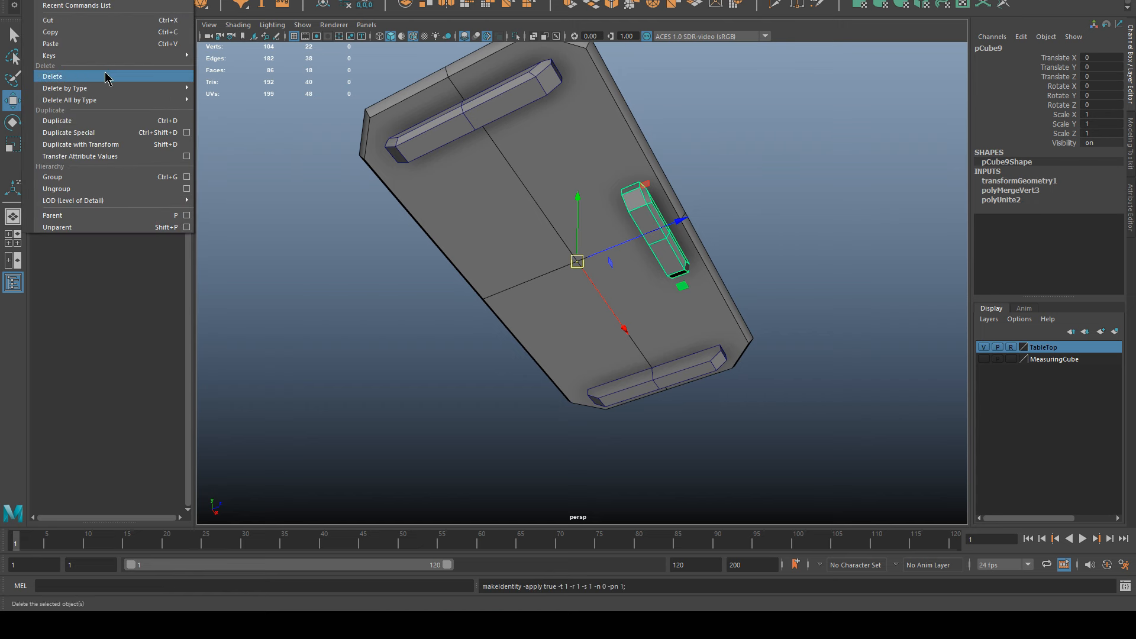
{"action": "mouse_move", "coordinate": [89, 87]}
{"action": "left_click", "coordinate": [213, 89]}
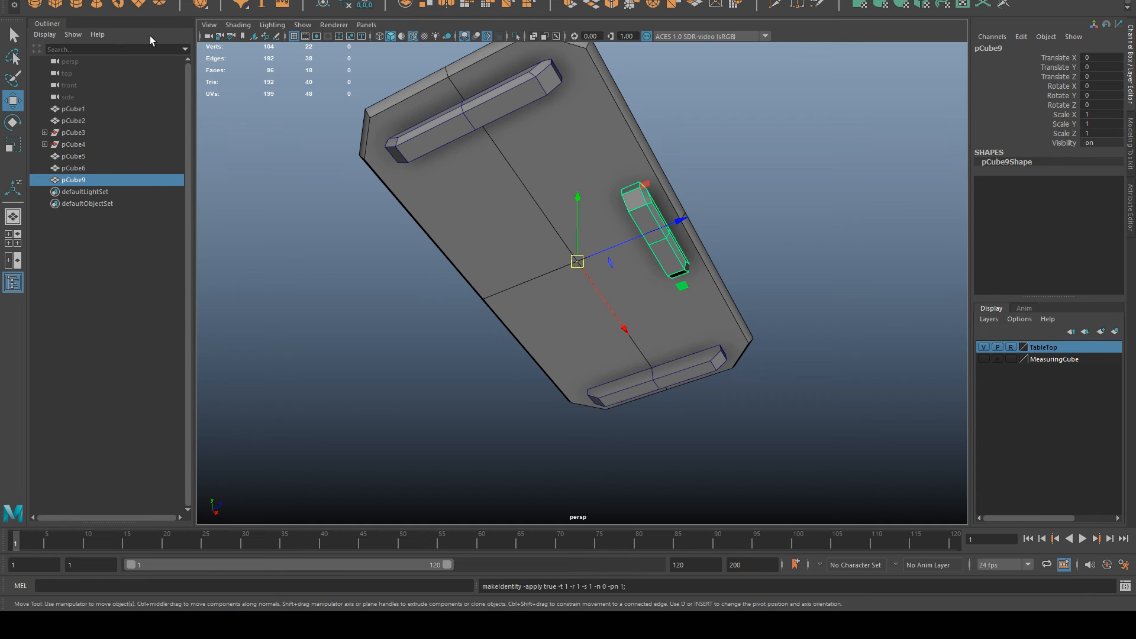
Mirror the short bar to the tabletop's opposite long side using Duplicate Special with reset options and Scale Z -1.
{"action": "left_click", "coordinate": [31, 0]}
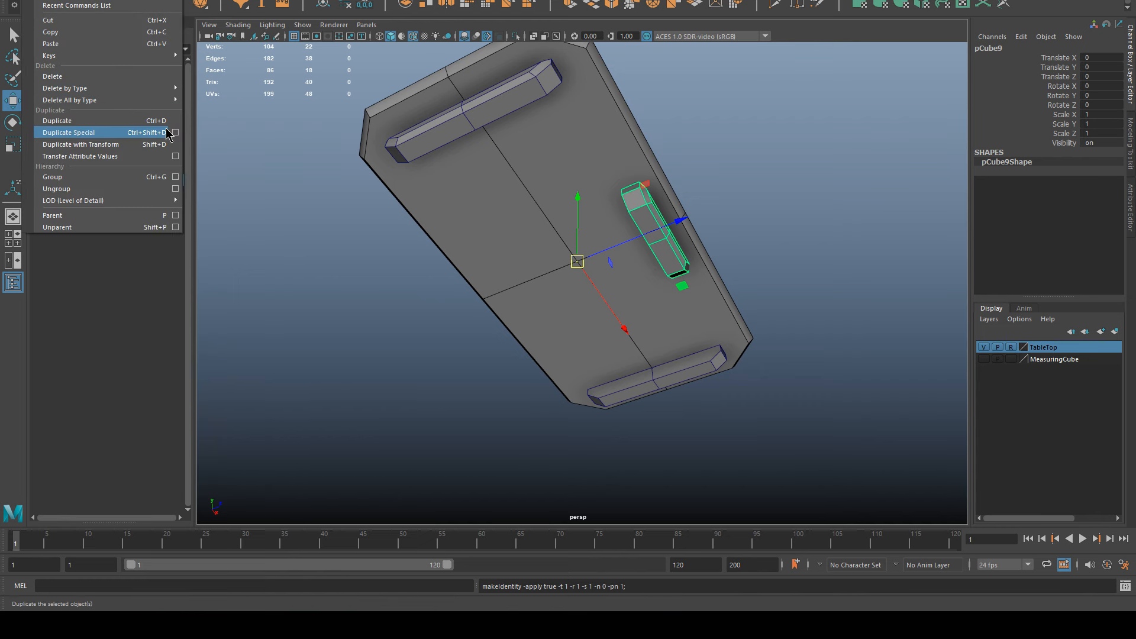
{"action": "left_click", "coordinate": [175, 133]}
{"action": "left_click", "coordinate": [76, 46]}
{"action": "left_click", "coordinate": [101, 70]}
{"action": "double_click", "coordinate": [290, 159]}
{"action": "type", "text": "-1"}
{"action": "key", "text": "Return"}
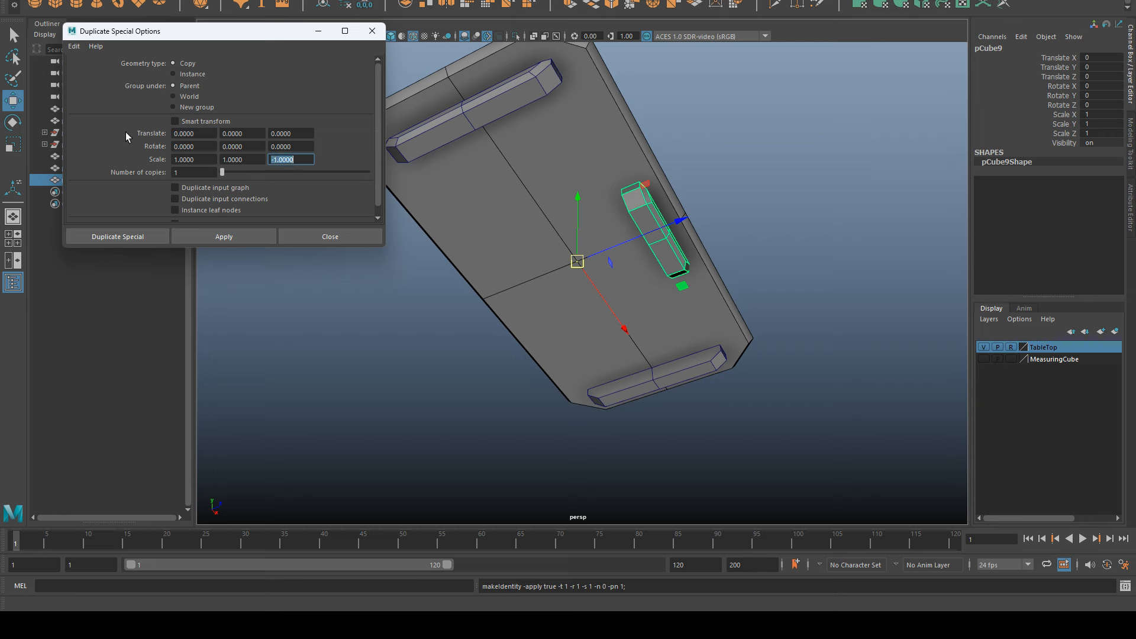
{"action": "left_click", "coordinate": [116, 237]}
{"action": "left_click", "coordinate": [709, 114]}
{"action": "left_click_drag", "start_coordinate": [709, 114], "coordinate": [696, 317], "text": "alt"}
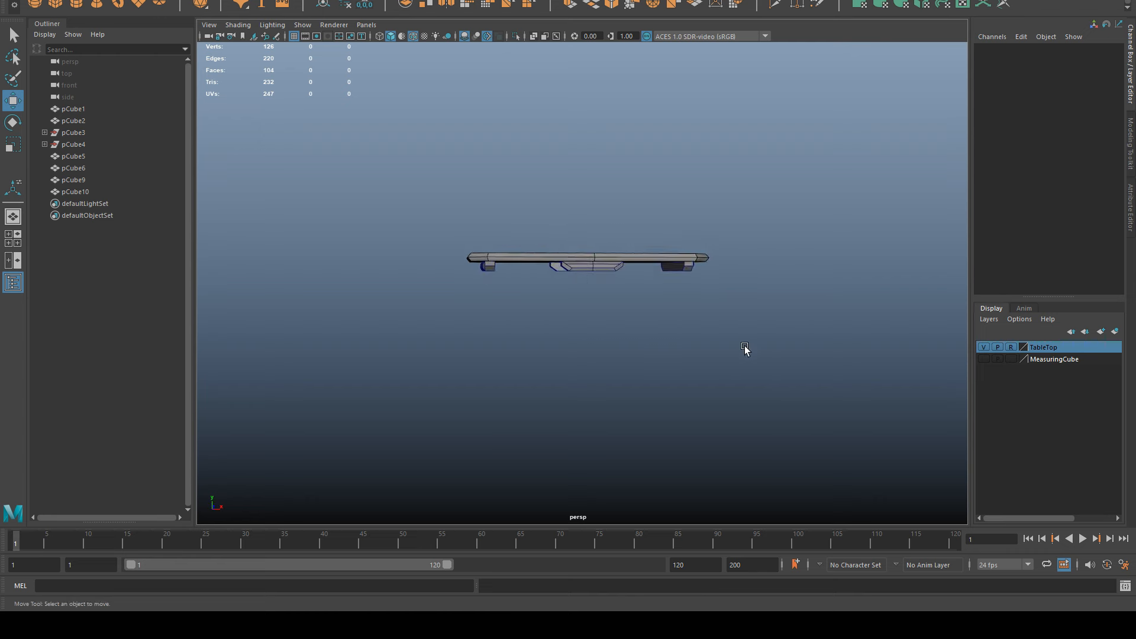
Freeze transformations and delete history on all four under-table bars, then deselect them.
{"action": "left_click_drag", "start_coordinate": [745, 345], "coordinate": [361, 178]}
{"action": "left_click", "coordinate": [109, 0]}
{"action": "left_click", "coordinate": [140, 3]}
{"action": "left_click", "coordinate": [36, 0]}
{"action": "mouse_move", "coordinate": [140, 88]}
{"action": "left_click", "coordinate": [235, 88]}
{"action": "left_click", "coordinate": [646, 292]}
{"action": "left_click_drag", "start_coordinate": [647, 293], "coordinate": [762, 332], "text": "alt"}
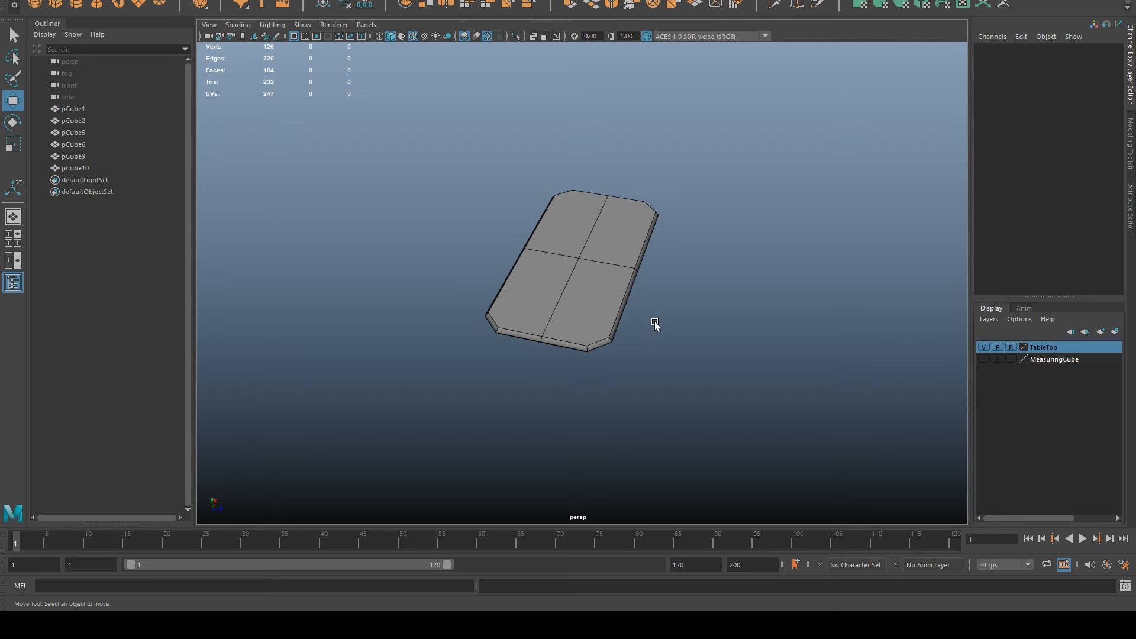
Examine the tabletop's construction history, opening its polyCube, bevel, split ring and split inputs, with nothing left selected.
{"action": "left_click_drag", "start_coordinate": [730, 381], "coordinate": [406, 180]}
{"action": "left_click_drag", "start_coordinate": [680, 364], "coordinate": [572, 296], "text": "alt"}
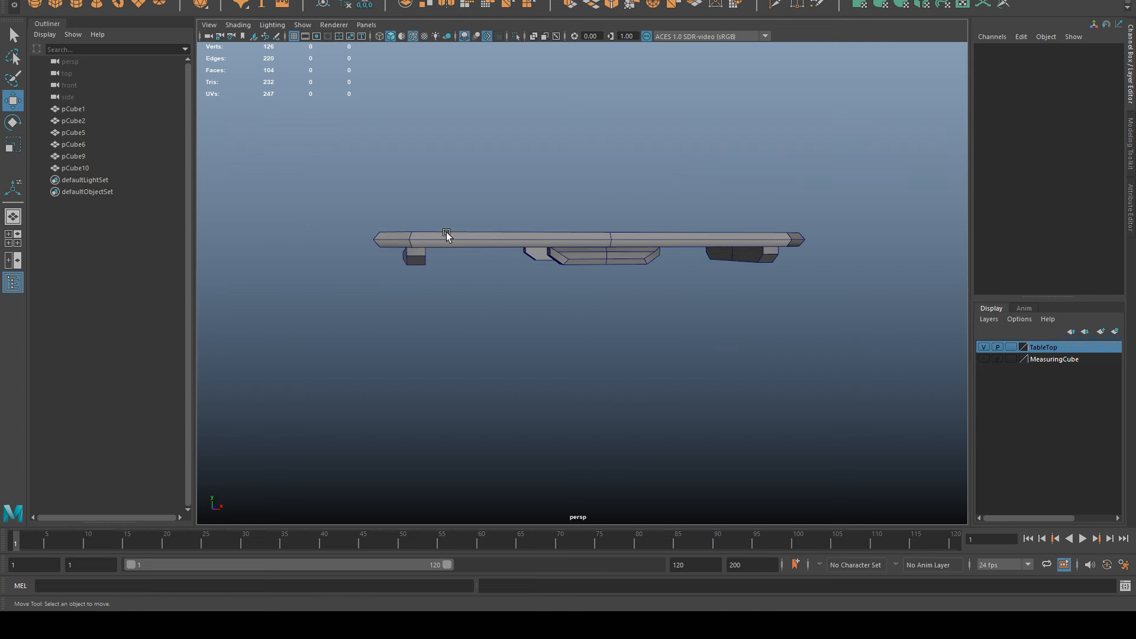
{"action": "left_click", "coordinate": [445, 234]}
{"action": "scroll", "coordinate": [1016, 204], "scroll_direction": "down", "scroll_amount": 1}
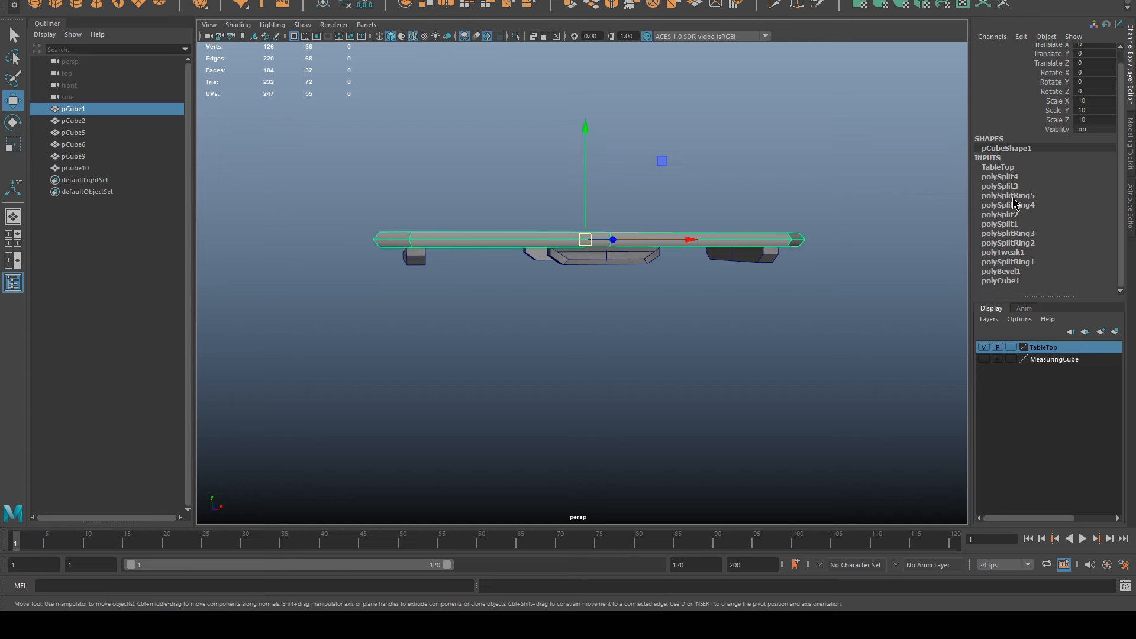
{"action": "left_click", "coordinate": [1004, 282]}
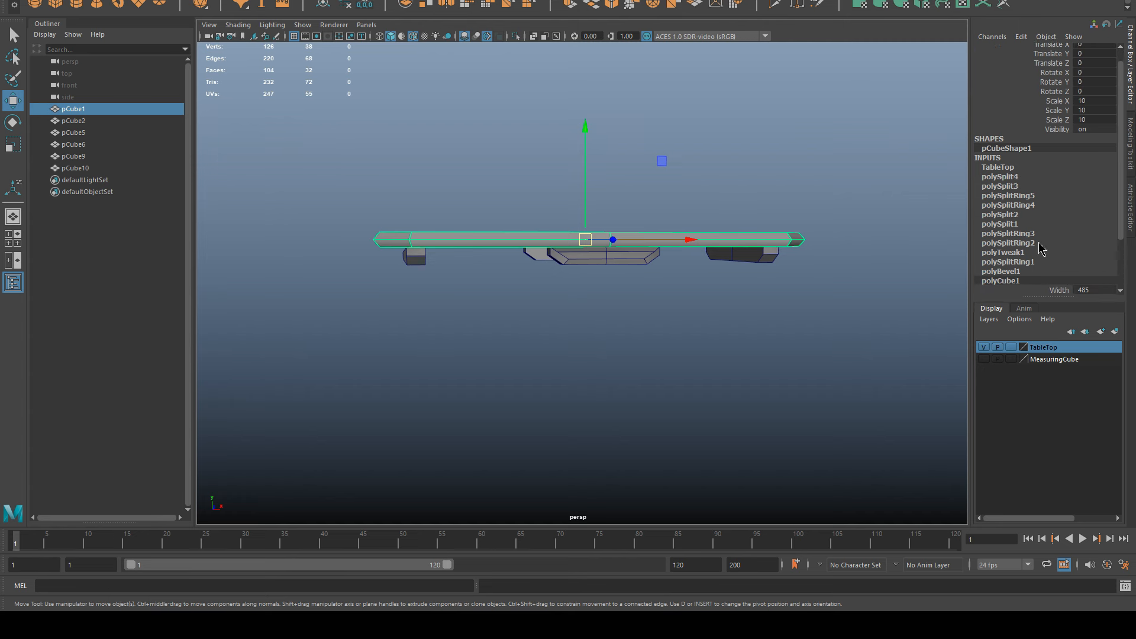
{"action": "scroll", "coordinate": [1057, 254], "scroll_direction": "down", "scroll_amount": 5}
{"action": "left_click", "coordinate": [1017, 205]}
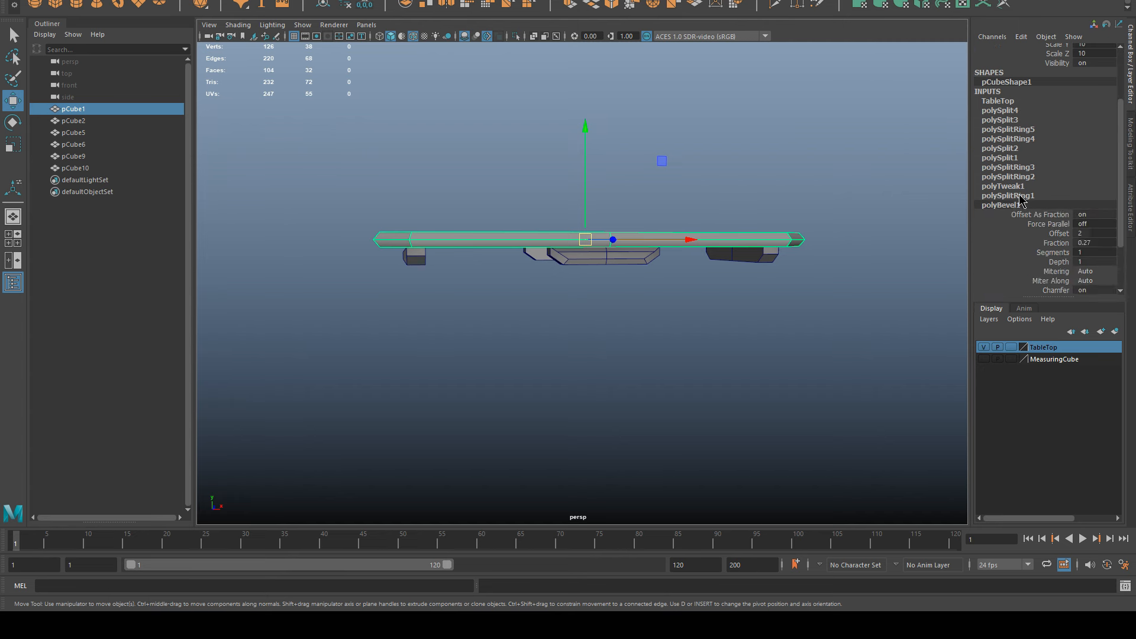
{"action": "left_click", "coordinate": [1019, 196]}
{"action": "left_click", "coordinate": [1029, 140]}
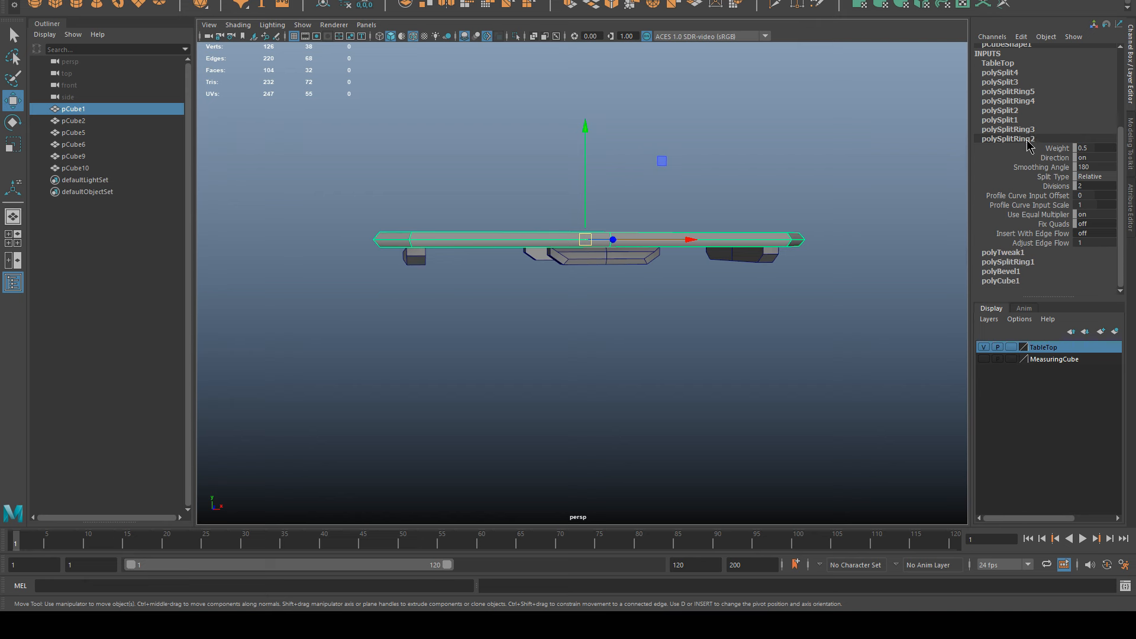
{"action": "left_click", "coordinate": [1030, 120]}
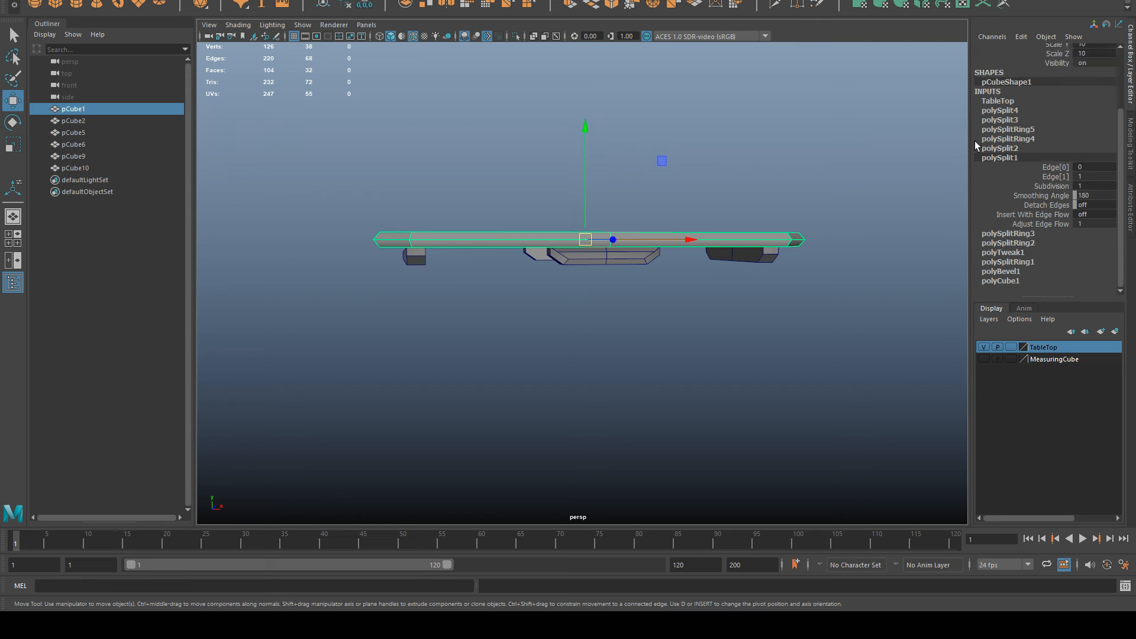
{"action": "left_click", "coordinate": [825, 375]}
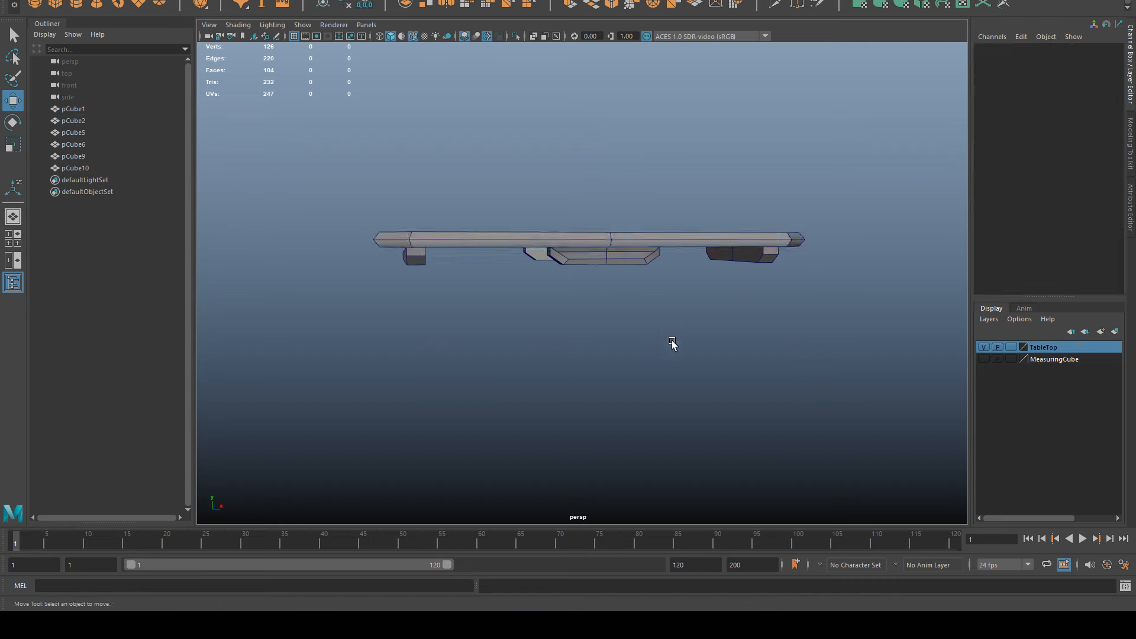
Select the tabletop, freeze its transformations, delete its history and deselect it.
{"action": "left_click_drag", "start_coordinate": [674, 343], "coordinate": [674, 233], "text": "alt"}
{"action": "left_click", "coordinate": [675, 233]}
{"action": "mouse_move", "coordinate": [843, 393]}
{"action": "left_mouse_down", "text": "alt"}
{"action": "mouse_move", "coordinate": [770, 241]}
{"action": "mouse_move", "coordinate": [806, 401]}
{"action": "mouse_move", "coordinate": [825, 343]}
{"action": "mouse_move", "coordinate": [907, 347]}
{"action": "mouse_move", "coordinate": [850, 419]}
{"action": "mouse_move", "coordinate": [829, 385]}
{"action": "left_mouse_up", "text": "alt"}
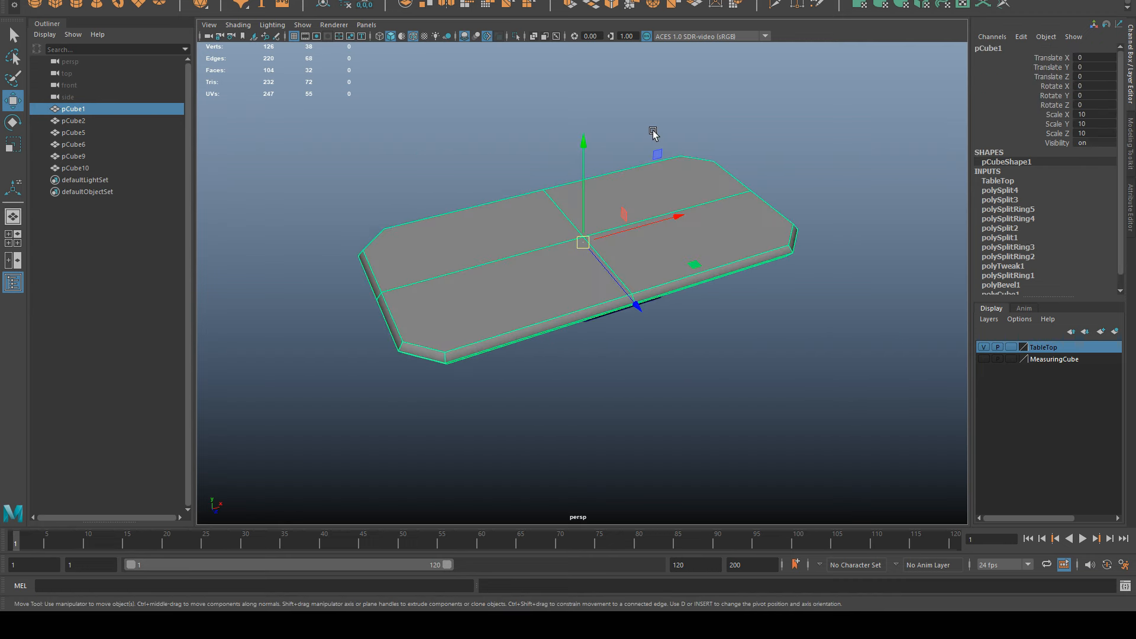
{"action": "left_click", "coordinate": [109, 0]}
{"action": "left_click", "coordinate": [142, 2]}
{"action": "left_click", "coordinate": [34, 0]}
{"action": "mouse_move", "coordinate": [167, 89]}
{"action": "left_click", "coordinate": [248, 89]}
{"action": "left_click", "coordinate": [742, 365]}
Turn off the wireframe overlay in the perspective view and inspect the measuring cube against the tabletop's underside.
{"action": "scroll", "coordinate": [741, 366], "scroll_direction": "down", "scroll_amount": 5}
{"action": "left_click_drag", "start_coordinate": [741, 366], "coordinate": [663, 308], "text": "alt"}
{"action": "left_click", "coordinate": [411, 36]}
{"action": "mouse_move", "coordinate": [680, 185]}
{"action": "left_mouse_down", "text": "alt"}
{"action": "mouse_move", "coordinate": [845, 256]}
{"action": "mouse_move", "coordinate": [766, 266]}
{"action": "mouse_move", "coordinate": [727, 203]}
{"action": "mouse_move", "coordinate": [832, 213]}
{"action": "mouse_move", "coordinate": [903, 236]}
{"action": "mouse_move", "coordinate": [906, 264]}
{"action": "mouse_move", "coordinate": [899, 205]}
{"action": "left_mouse_up", "text": "alt"}
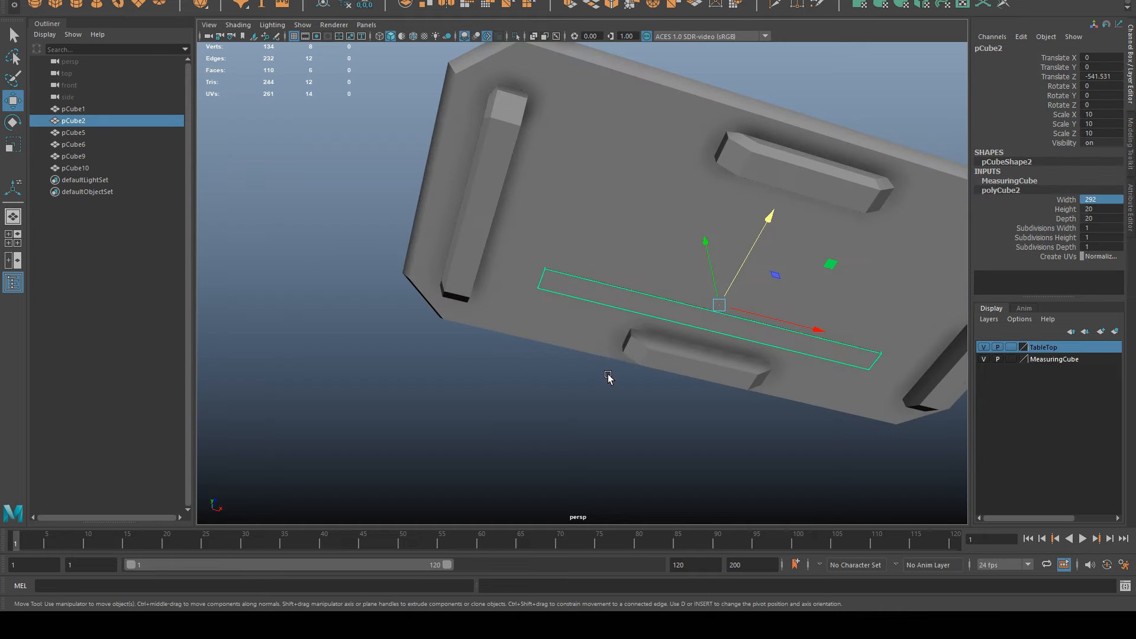
{"action": "left_click_drag", "start_coordinate": [609, 375], "coordinate": [596, 365], "text": "alt"}
Select the long bar at the tabletop's left end and bring it into the enlarged top view.
{"action": "left_click", "coordinate": [514, 251]}
{"action": "left_click_drag", "start_coordinate": [516, 347], "coordinate": [506, 241], "text": "alt"}
{"action": "key", "text": "space"}
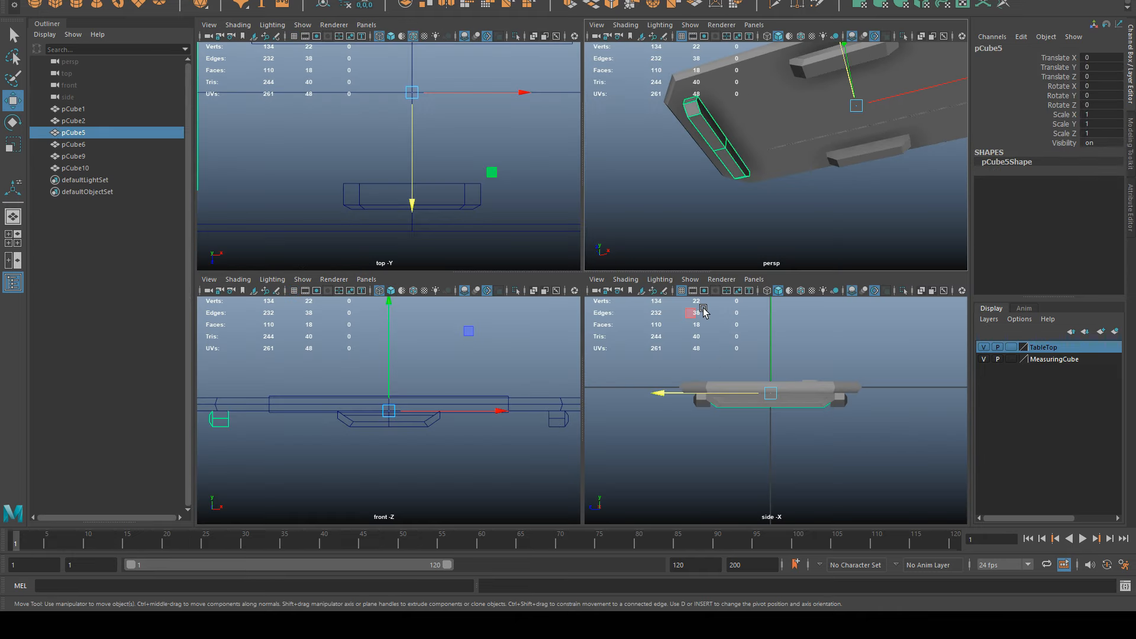
{"action": "key", "text": "space"}
{"action": "key", "text": "f"}
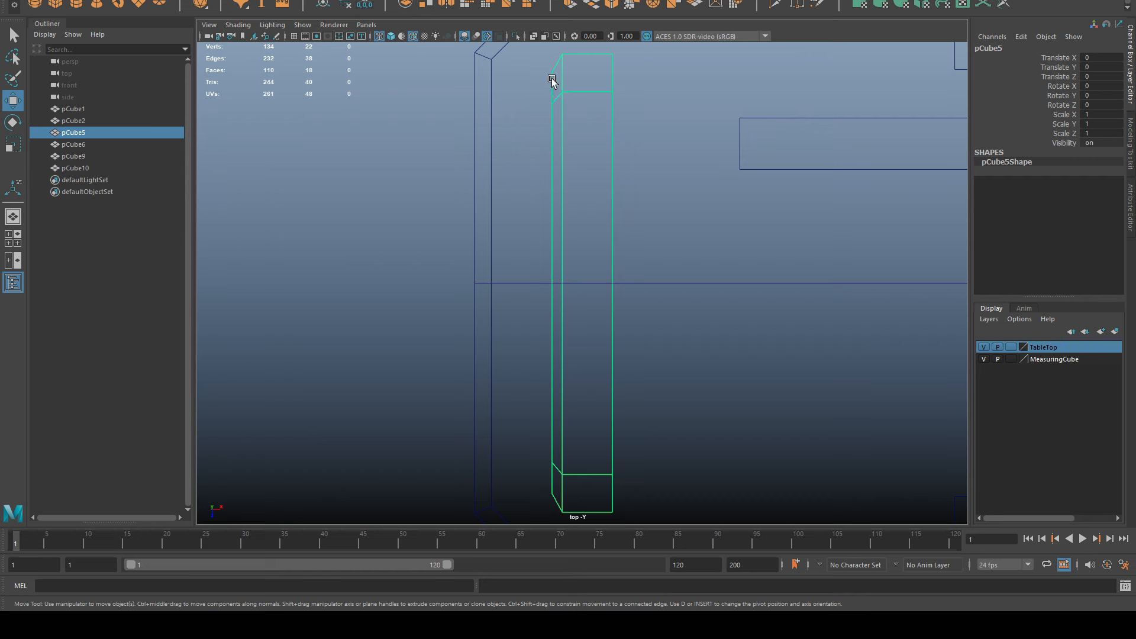
{"action": "scroll", "coordinate": [569, 232], "scroll_direction": "down", "scroll_amount": 4}
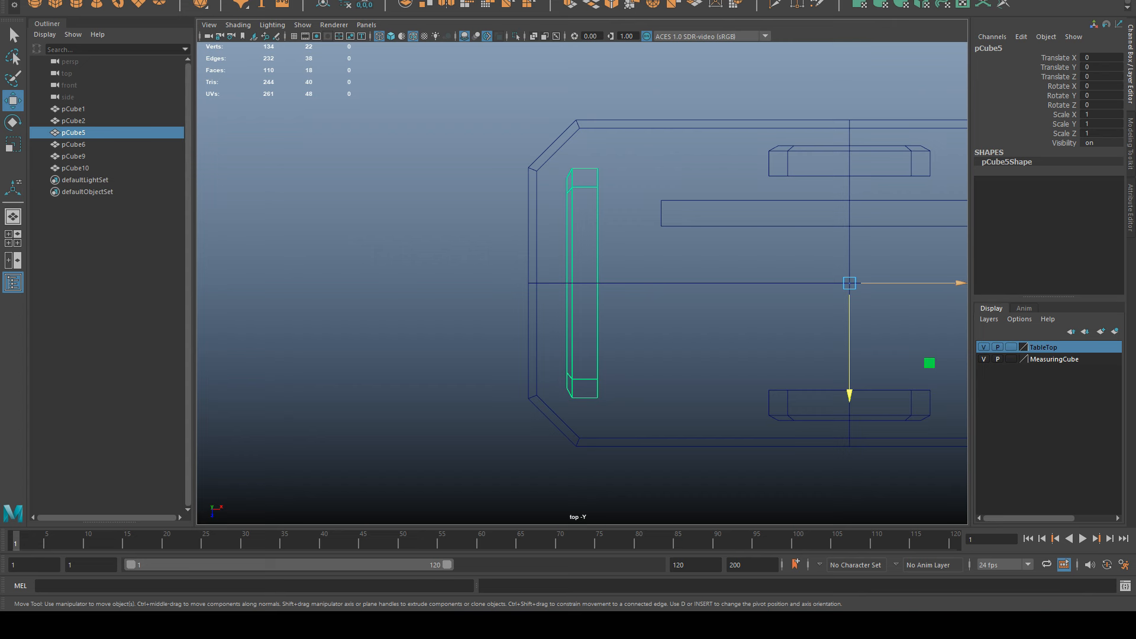
{"action": "key", "text": "a"}
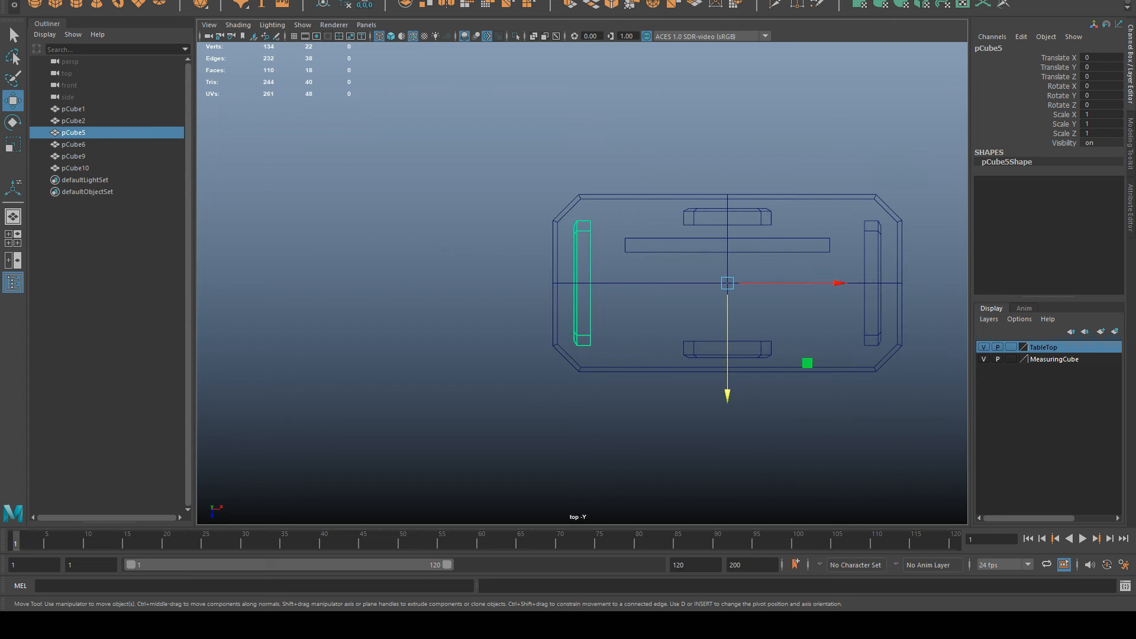
Create a gauge cube with scale 10 on all axes and width, height and depth 19.
{"action": "left_click", "coordinate": [56, 4]}
{"action": "left_click_drag", "start_coordinate": [1093, 120], "coordinate": [1095, 134]}
{"action": "type", "text": "10"}
{"action": "key", "text": "Return"}
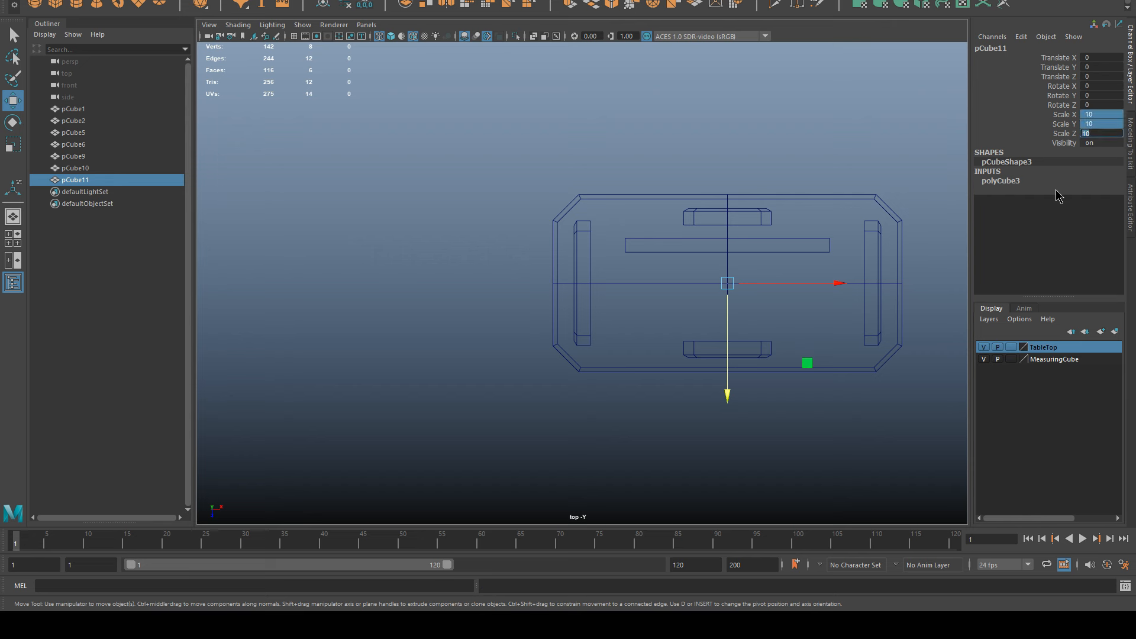
{"action": "left_click", "coordinate": [1013, 183]}
{"action": "left_click_drag", "start_coordinate": [1092, 191], "coordinate": [1093, 209]}
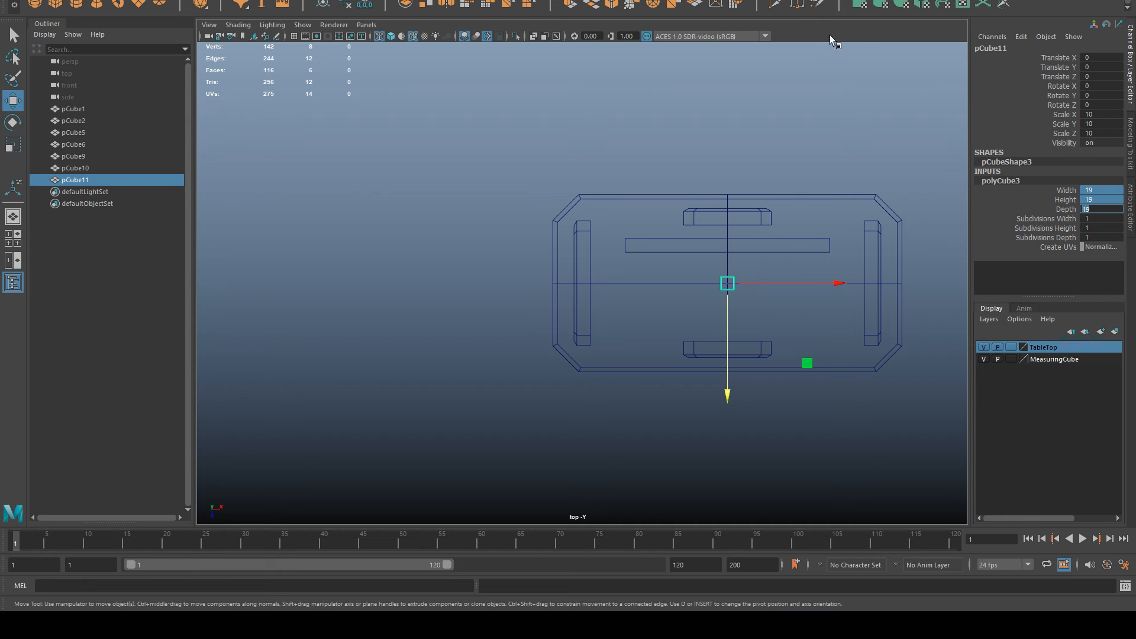
Set the gauge cube's pivot on its right edge and snap the cube to the left end bar's inner edge.
{"action": "scroll", "coordinate": [841, 248], "scroll_direction": "up", "scroll_amount": 3}
{"action": "left_click_drag", "start_coordinate": [873, 283], "coordinate": [625, 105]}
{"action": "scroll", "coordinate": [647, 313], "scroll_direction": "up", "scroll_amount": 5}
{"action": "key", "text": "d"}
{"action": "scroll", "coordinate": [678, 314], "scroll_direction": "down", "scroll_amount": 2}
{"action": "key", "text": "v"}
{"action": "scroll", "coordinate": [613, 207], "scroll_direction": "down", "scroll_amount": 4}
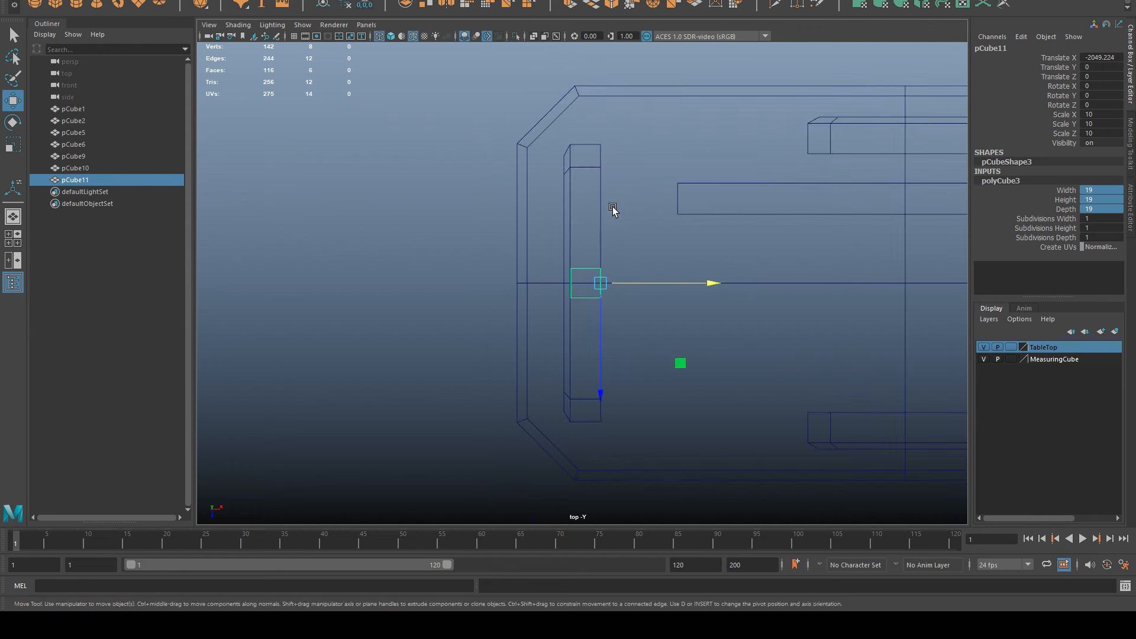
{"action": "key", "text": "q"}
{"action": "scroll", "coordinate": [594, 292], "scroll_direction": "up", "scroll_amount": 4}
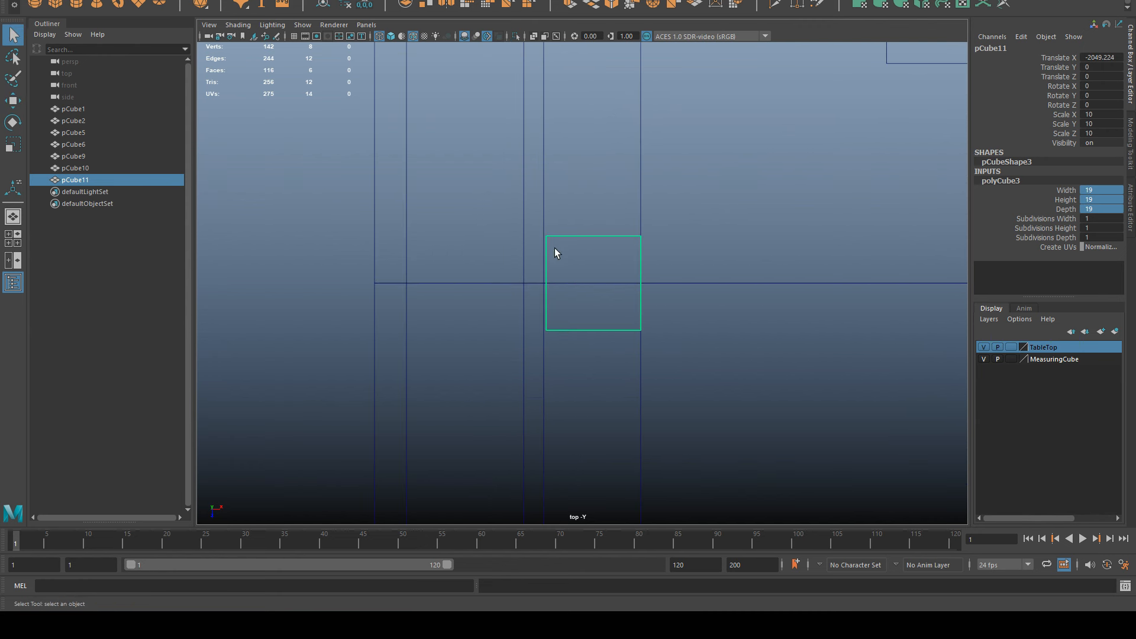
{"action": "scroll", "coordinate": [538, 258], "scroll_direction": "down", "scroll_amount": 5}
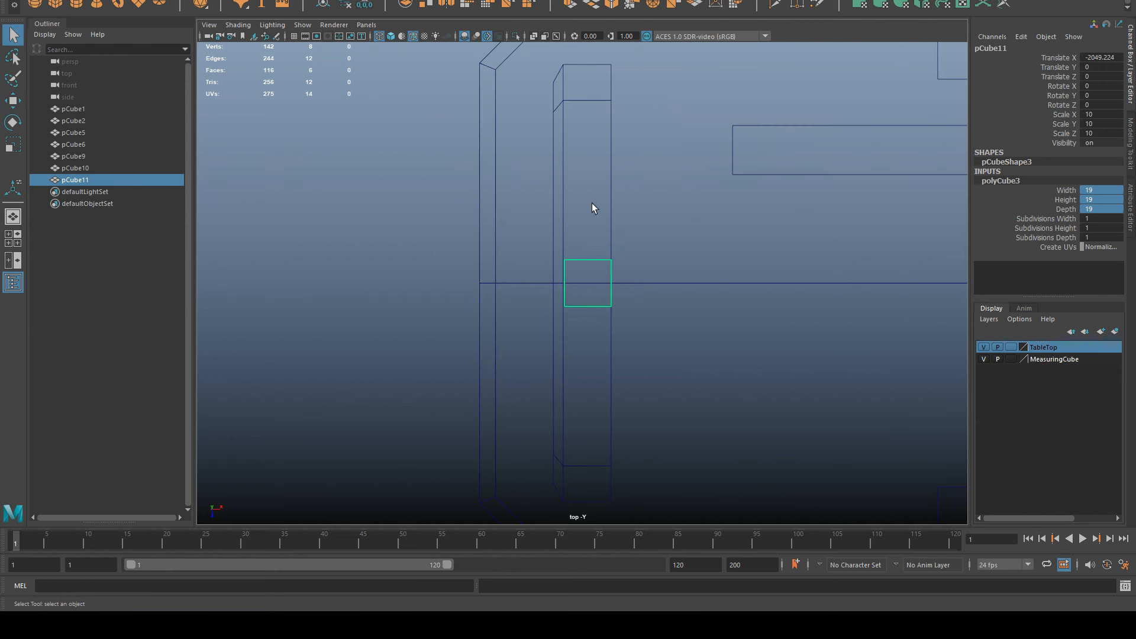
Select the left end bar's outer vertices and snap them along X to the gauge cube's outer edge.
{"action": "left_click", "coordinate": [459, 187]}
{"action": "left_click", "coordinate": [587, 203]}
{"action": "right_click_drag", "start_coordinate": [523, 145], "coordinate": [442, 145]}
{"action": "left_click_drag", "start_coordinate": [517, 153], "coordinate": [580, 455]}
{"action": "key", "text": "f"}
{"action": "key", "text": "w"}
{"action": "key", "text": "d"}
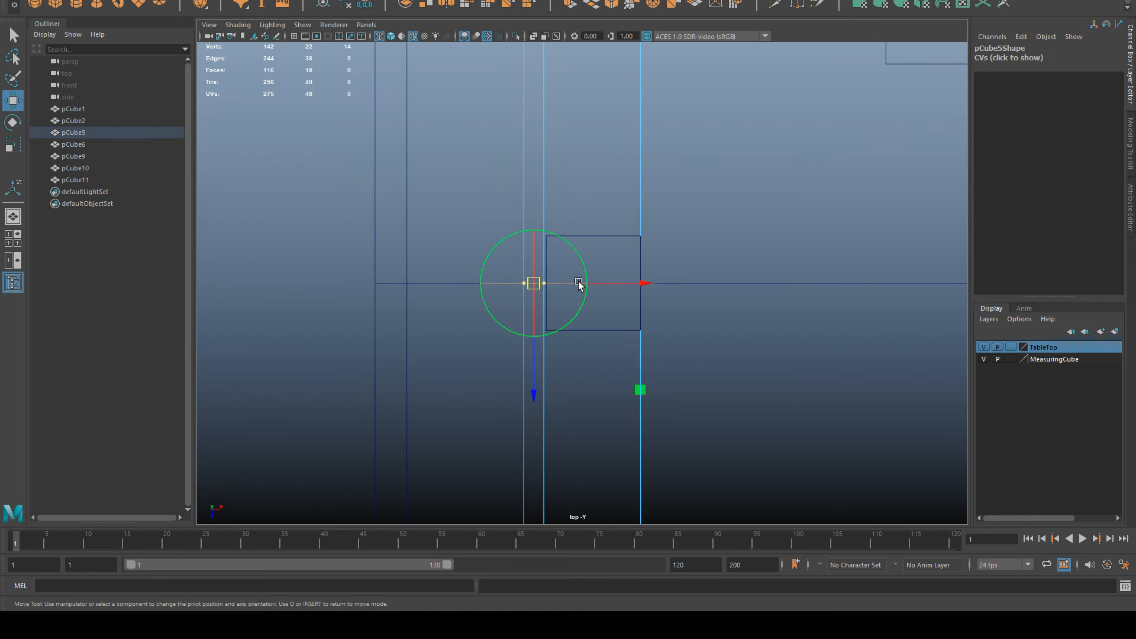
{"action": "left_click_drag", "start_coordinate": [623, 284], "coordinate": [576, 278]}
{"action": "scroll", "coordinate": [631, 256], "scroll_direction": "down", "scroll_amount": 10}
{"action": "right_click_drag", "start_coordinate": [498, 170], "coordinate": [524, 89]}
{"action": "left_click", "coordinate": [523, 90]}
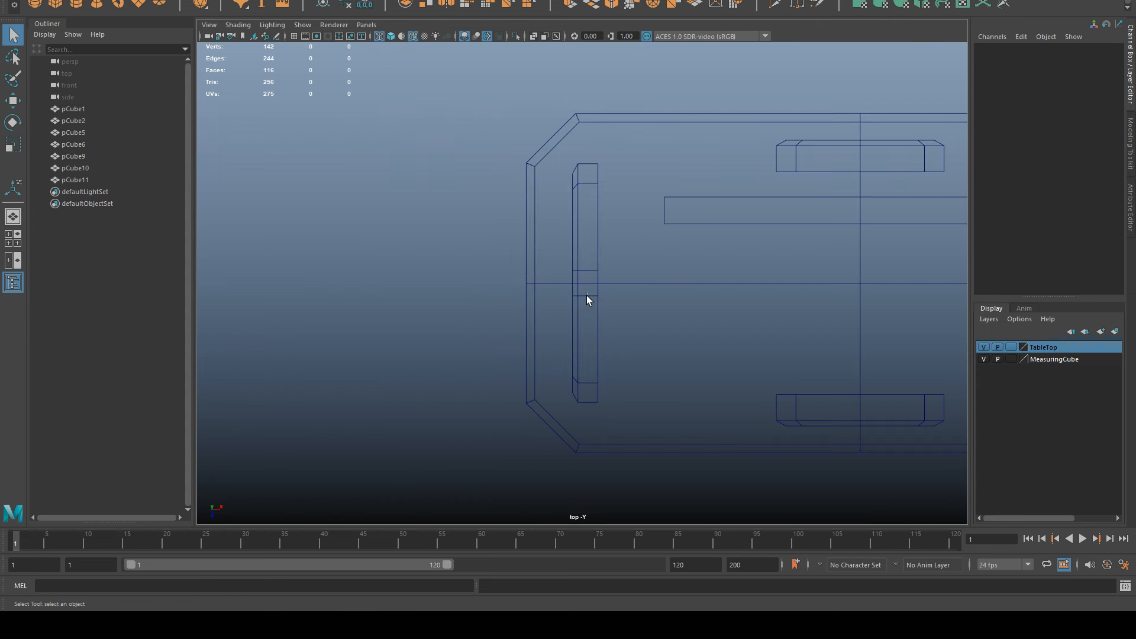
Move the gauge cube to the front short bar and snap it along Z to the bar's inner edge.
{"action": "left_click", "coordinate": [587, 296]}
{"action": "key", "text": "w"}
{"action": "scroll", "coordinate": [587, 296], "scroll_direction": "down", "scroll_amount": 3}
{"action": "scroll", "coordinate": [645, 317], "scroll_direction": "up", "scroll_amount": 3}
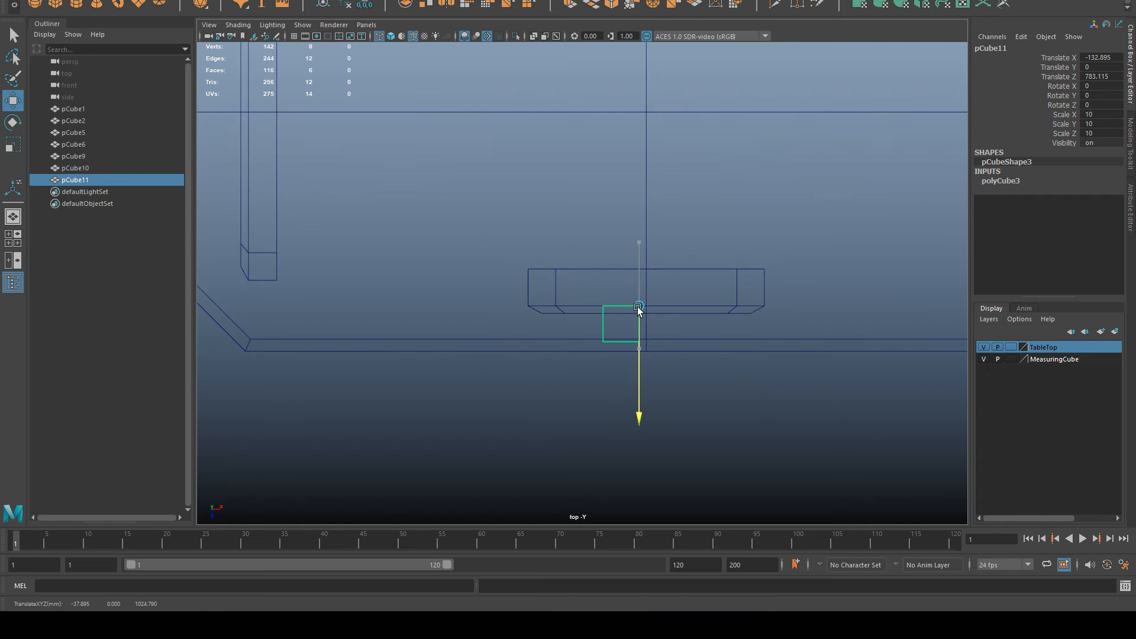
{"action": "left_click_drag", "start_coordinate": [637, 307], "coordinate": [597, 270]}
{"action": "key", "text": "q"}
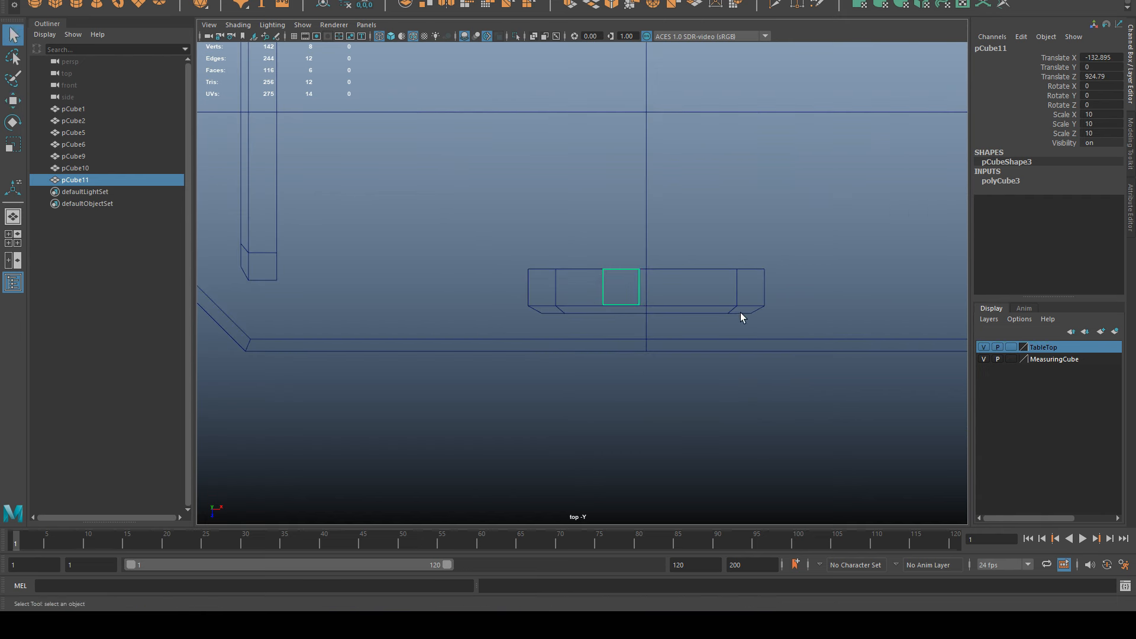
Select the front short bar's outer vertices and snap them along Z to the gauge cube's outer edge.
{"action": "left_click", "coordinate": [741, 315]}
{"action": "right_click_drag", "start_coordinate": [776, 285], "coordinate": [730, 278]}
{"action": "left_click_drag", "start_coordinate": [562, 287], "coordinate": [563, 290]}
{"action": "scroll", "coordinate": [584, 322], "scroll_direction": "up", "scroll_amount": 3}
{"action": "key", "text": "w"}
{"action": "key", "text": "d"}
{"action": "key", "text": "v"}
{"action": "left_click_drag", "start_coordinate": [737, 401], "coordinate": [553, 382]}
{"action": "key", "text": "v"}
{"action": "left_click_drag", "start_coordinate": [736, 421], "coordinate": [674, 362]}
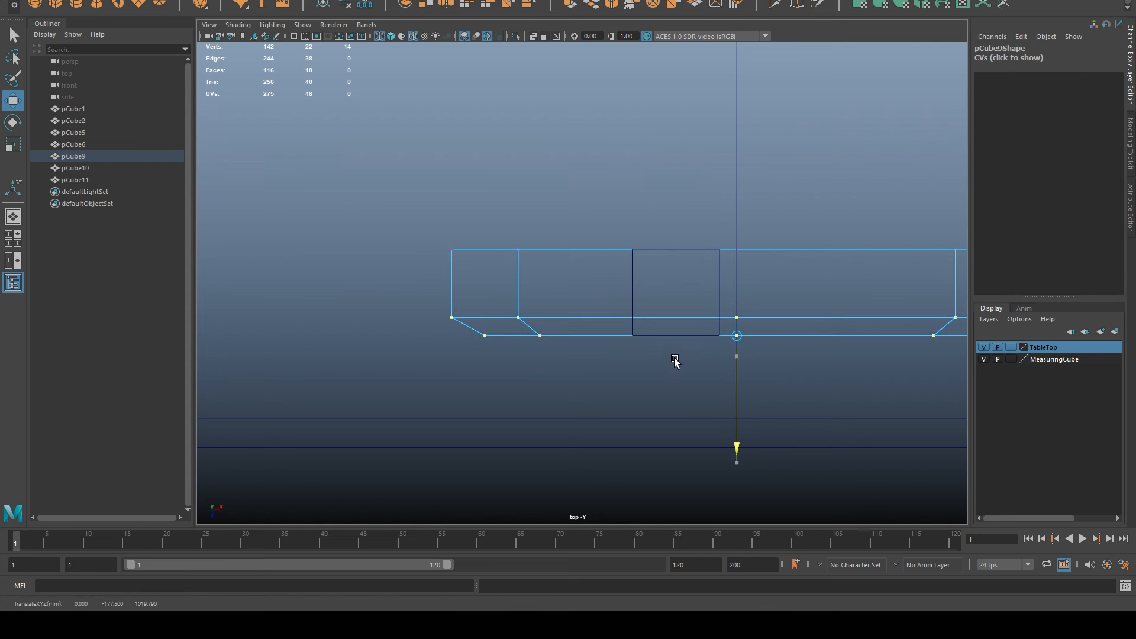
{"action": "key", "text": "q"}
{"action": "scroll", "coordinate": [689, 352], "scroll_direction": "down", "scroll_amount": 4}
{"action": "key", "text": "F8"}
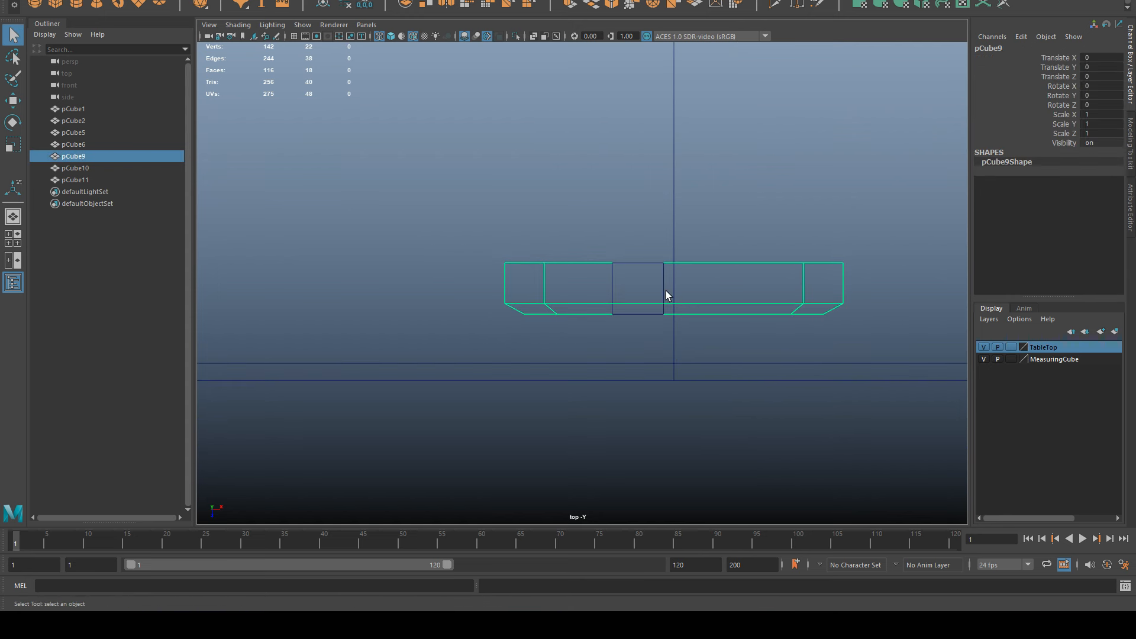
Delete the gauge cube from the short bar.
{"action": "left_click_drag", "start_coordinate": [667, 291], "coordinate": [554, 264]}
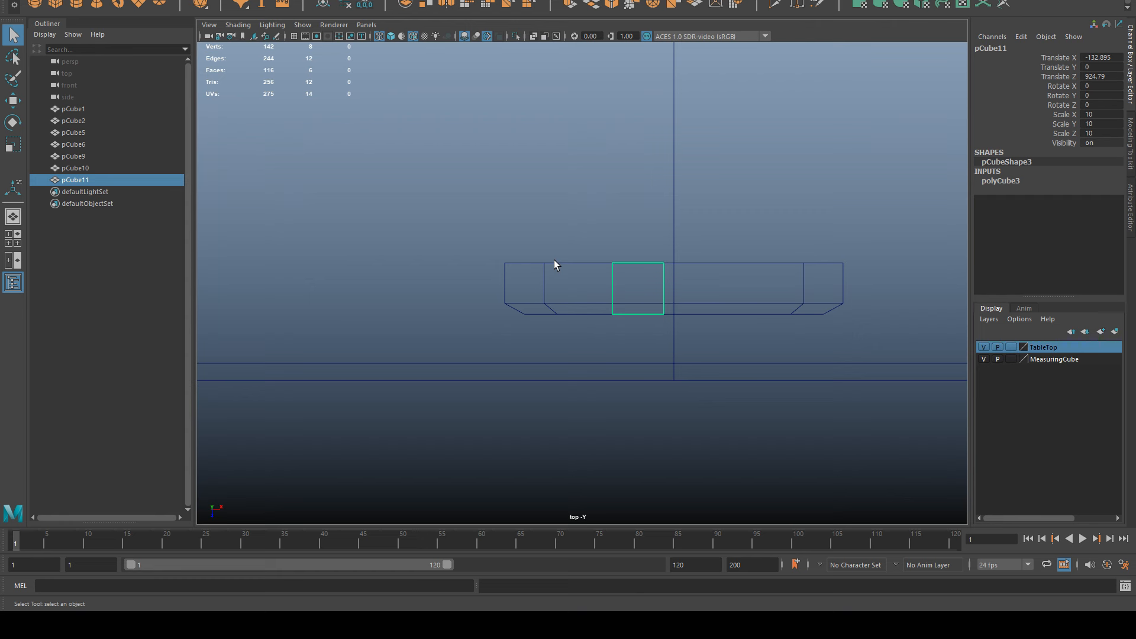
{"action": "key", "text": "Delete"}
{"action": "scroll", "coordinate": [537, 251], "scroll_direction": "down", "scroll_amount": 8}
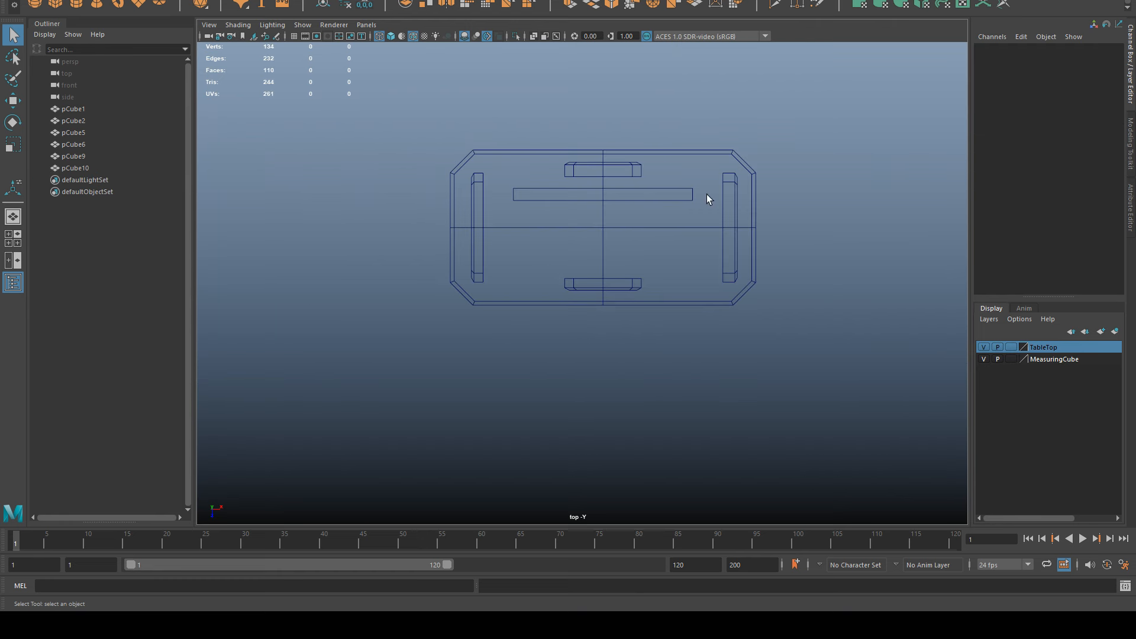
Delete the uncorrected mirrored bars on the tabletop's back side and right end.
{"action": "left_click", "coordinate": [619, 173]}
{"action": "key", "text": "Delete"}
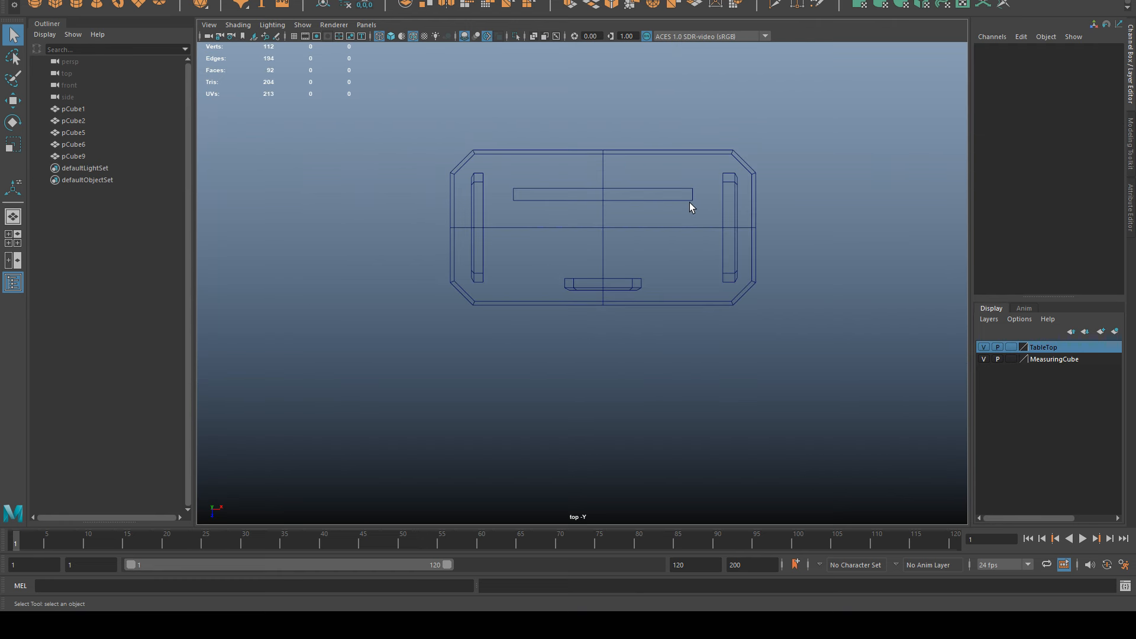
{"action": "left_click", "coordinate": [728, 180]}
{"action": "key", "text": "Delete"}
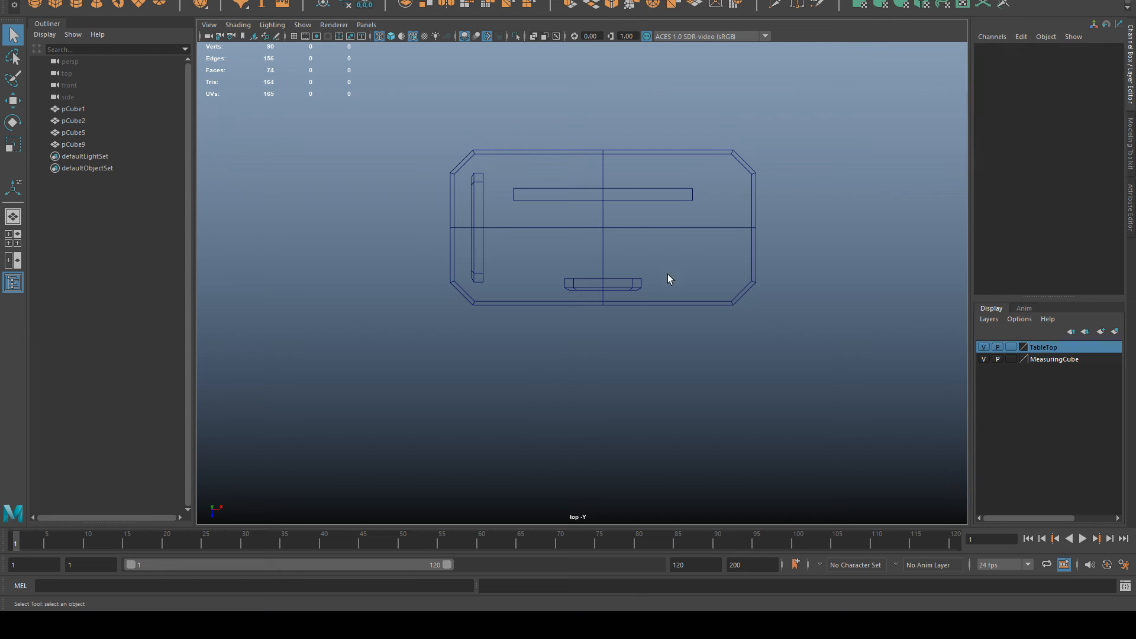
Mirror the corrected short bar to the opposite long side using Duplicate Special with Scale Z -1.
{"action": "left_click", "coordinate": [618, 277]}
{"action": "key", "text": "w"}
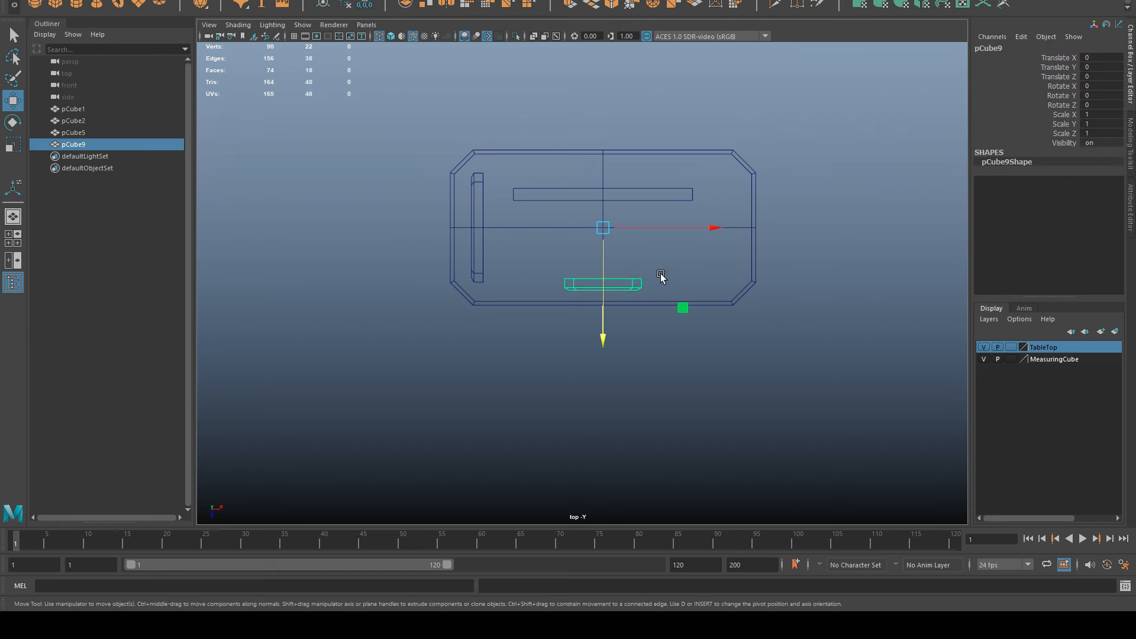
{"action": "left_click", "coordinate": [177, 136]}
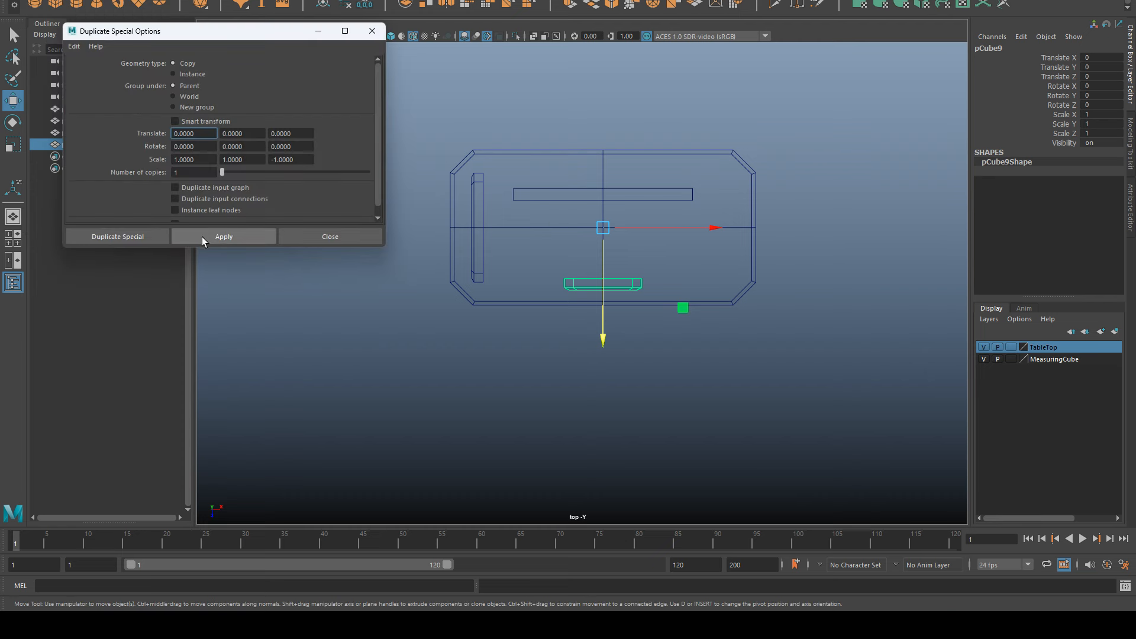
{"action": "left_click", "coordinate": [203, 238]}
{"action": "left_click", "coordinate": [460, 244]}
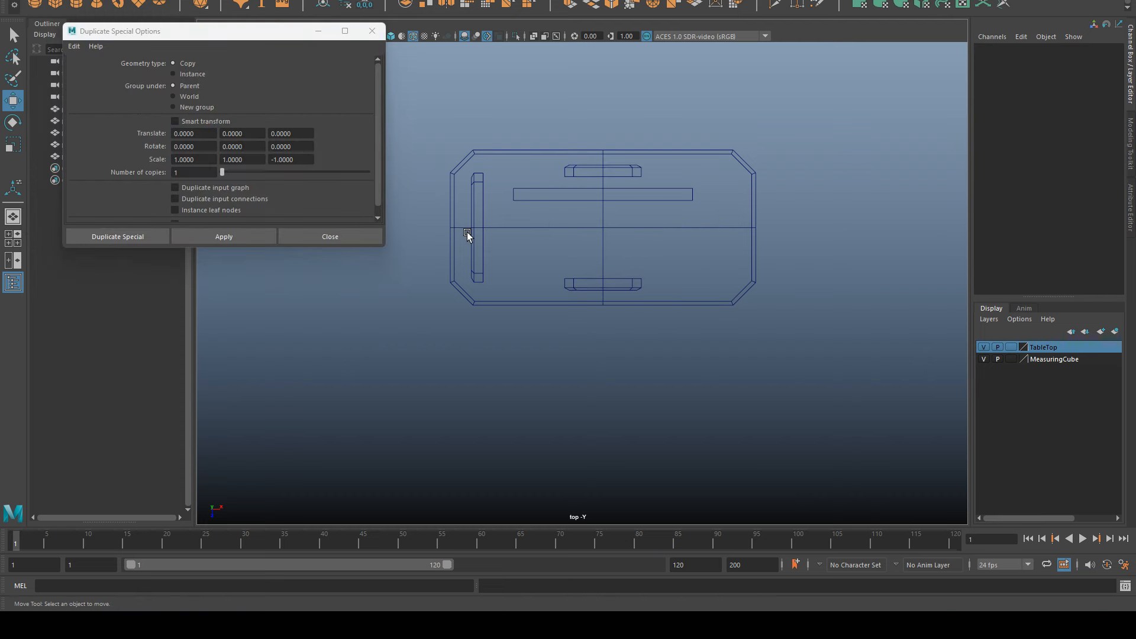
Mirror the corrected long bar to the opposite end using Duplicate Special with Scale X -1 and Scale Z 1.
{"action": "left_click", "coordinate": [471, 237]}
{"action": "double_click", "coordinate": [195, 160]}
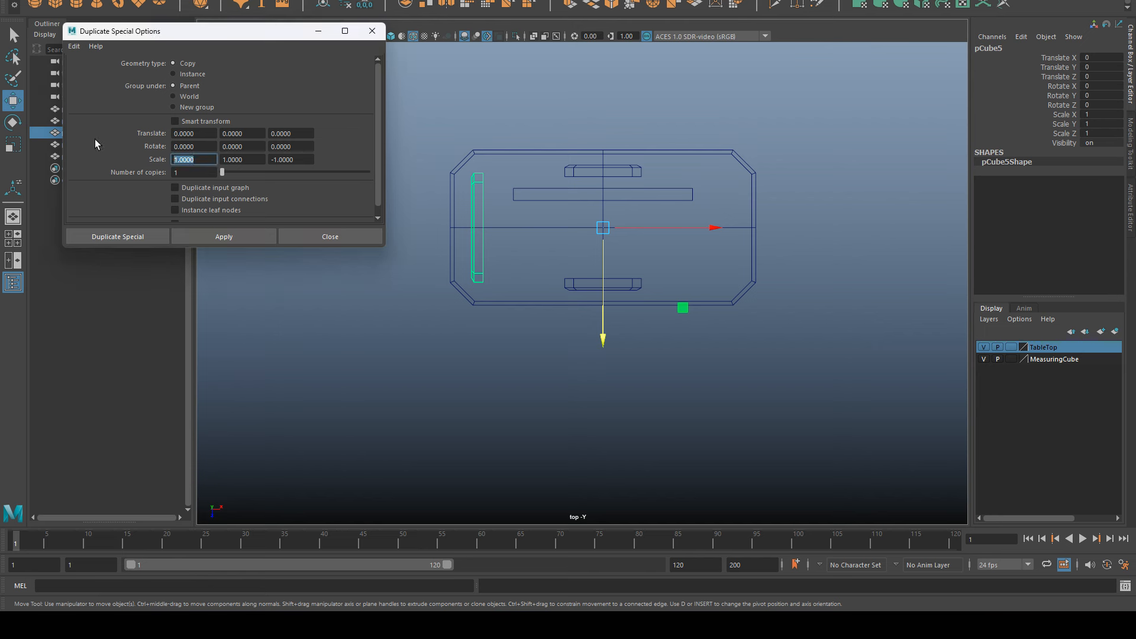
{"action": "type", "text": "-1"}
{"action": "key", "text": "Return"}
{"action": "left_click", "coordinate": [250, 238]}
{"action": "left_click", "coordinate": [863, 228]}
Return to the perspective view, hide the MeasuringCube layer and close the Duplicate Special options.
{"action": "key", "text": "space"}
{"action": "key", "text": "space"}
{"action": "scroll", "coordinate": [878, 249], "scroll_direction": "down", "scroll_amount": 7}
{"action": "left_click_drag", "start_coordinate": [864, 252], "coordinate": [769, 279], "text": "alt"}
{"action": "key", "text": "q"}
{"action": "scroll", "coordinate": [626, 304], "scroll_direction": "up", "scroll_amount": 7}
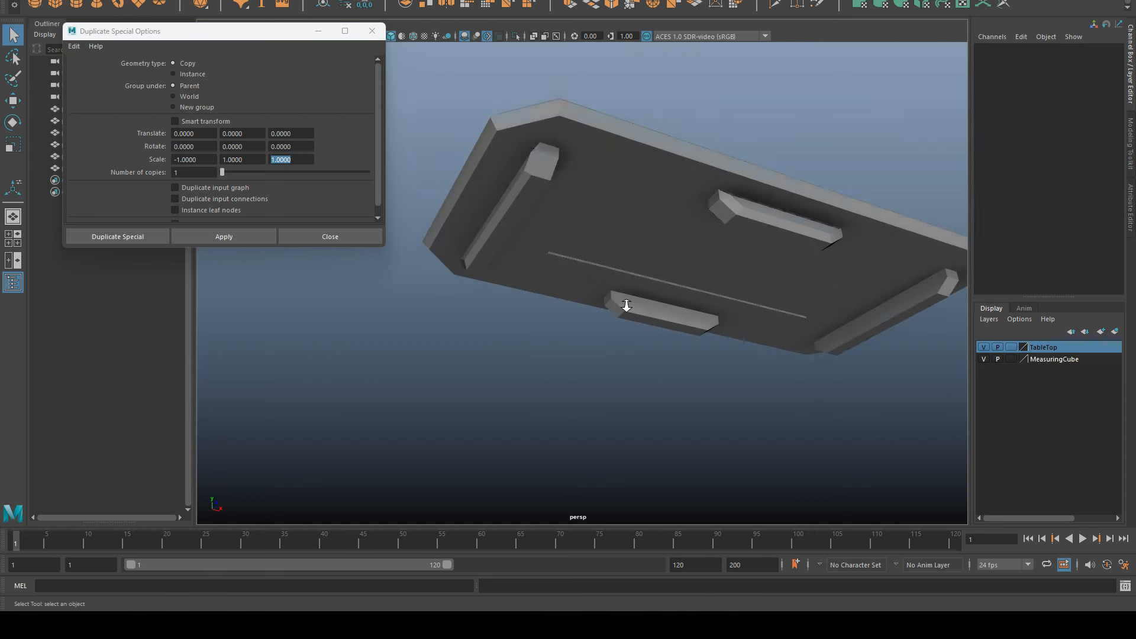
{"action": "left_click", "coordinate": [984, 360]}
{"action": "scroll", "coordinate": [699, 377], "scroll_direction": "down", "scroll_amount": 8}
{"action": "left_click", "coordinate": [331, 237]}
{"action": "left_click_drag", "start_coordinate": [605, 376], "coordinate": [673, 376], "text": "alt"}
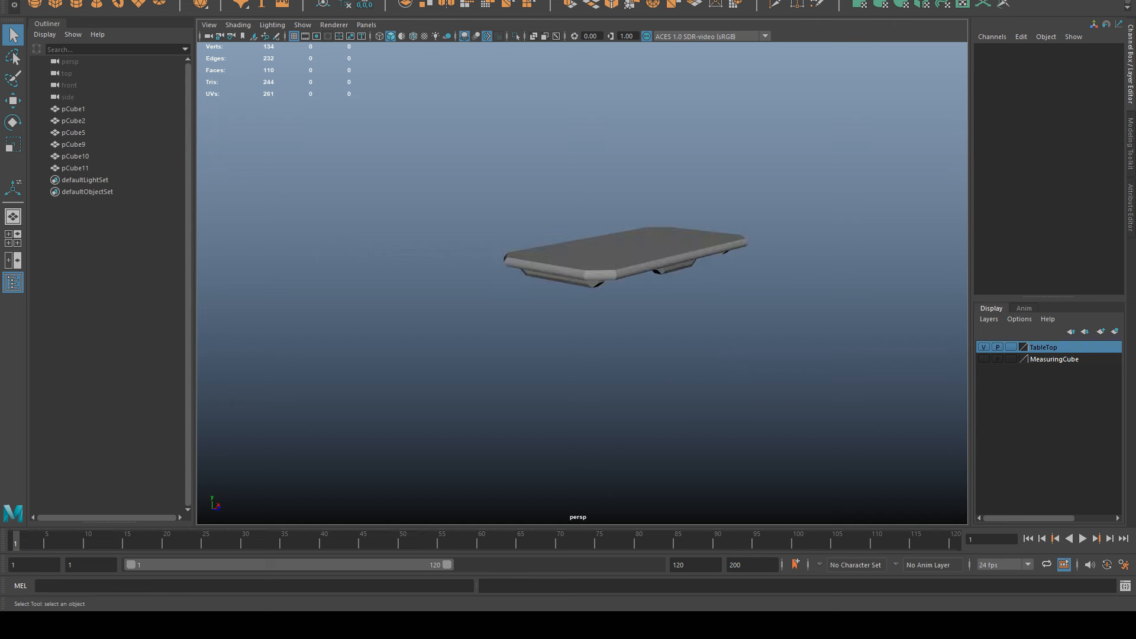
Show the MeasuringCube layer again and move the measuring cube up above the tabletop.
{"action": "left_click_drag", "start_coordinate": [835, 325], "coordinate": [718, 398], "text": "alt"}
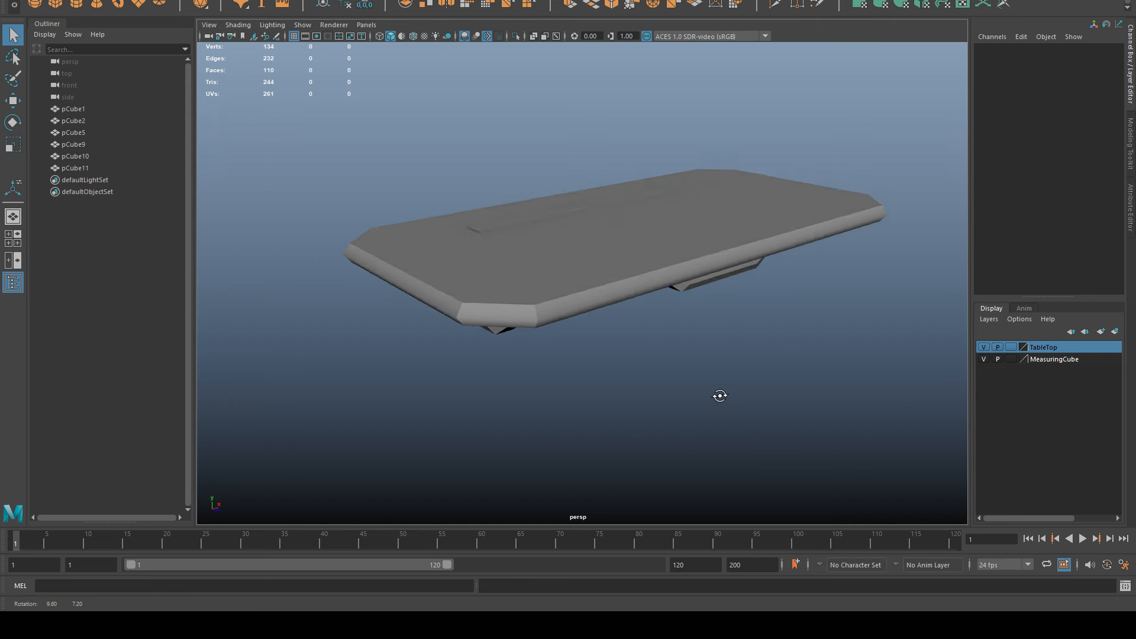
{"action": "left_click", "coordinate": [612, 208]}
{"action": "key", "text": "w"}
{"action": "left_click_drag", "start_coordinate": [614, 193], "coordinate": [616, 127]}
{"action": "left_click_drag", "start_coordinate": [700, 264], "coordinate": [673, 320], "text": "alt"}
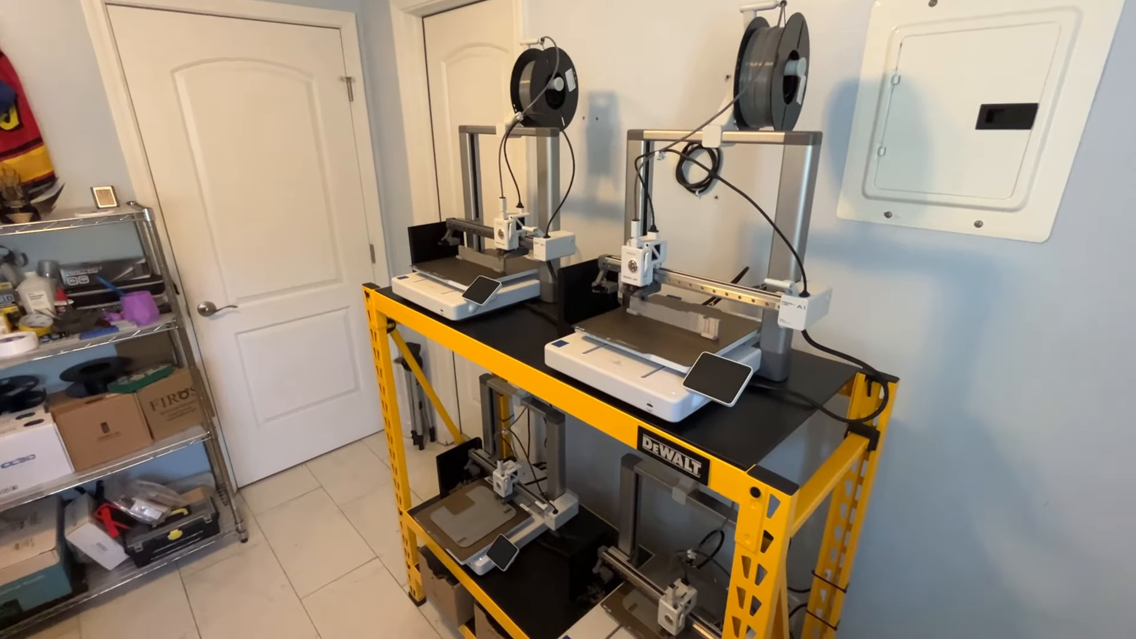